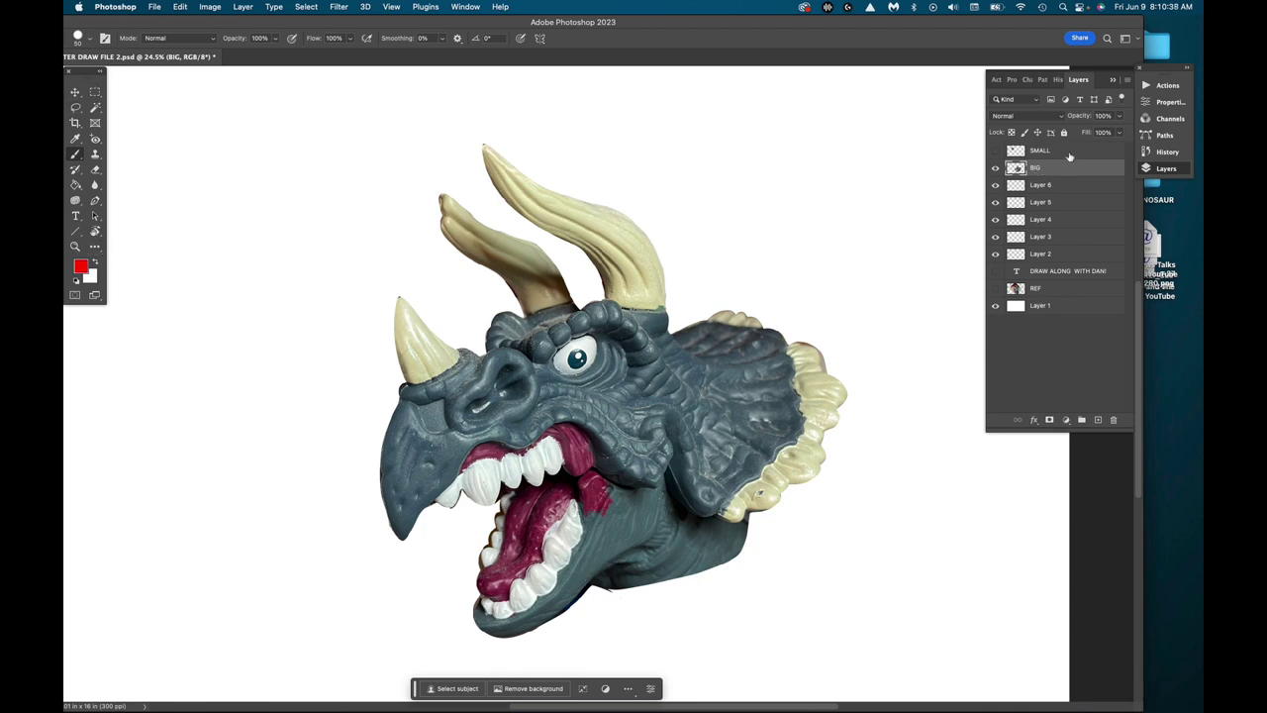
Step: Lower the BIG layer's opacity to 42% and add a new layer above it
{"action": "left_click", "coordinate": [1119, 117]}
{"action": "left_click_drag", "start_coordinate": [1115, 128], "coordinate": [1087, 132]}
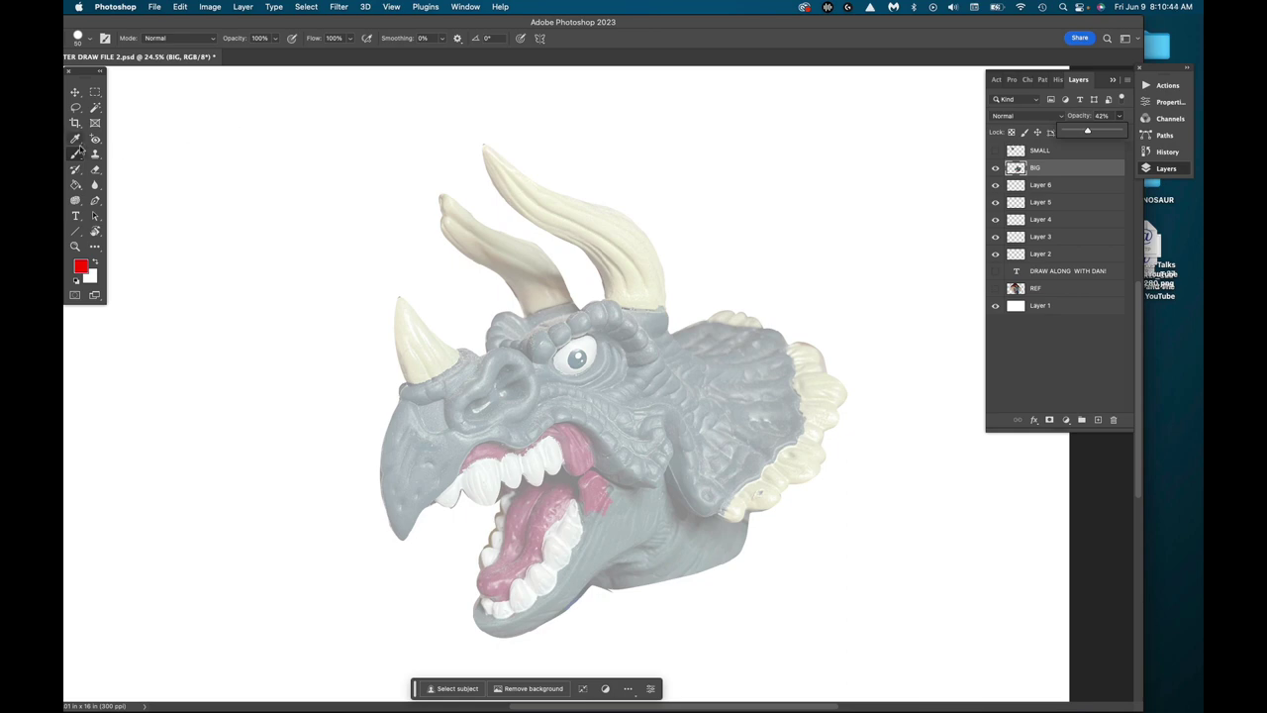
{"action": "left_click", "coordinate": [671, 305]}
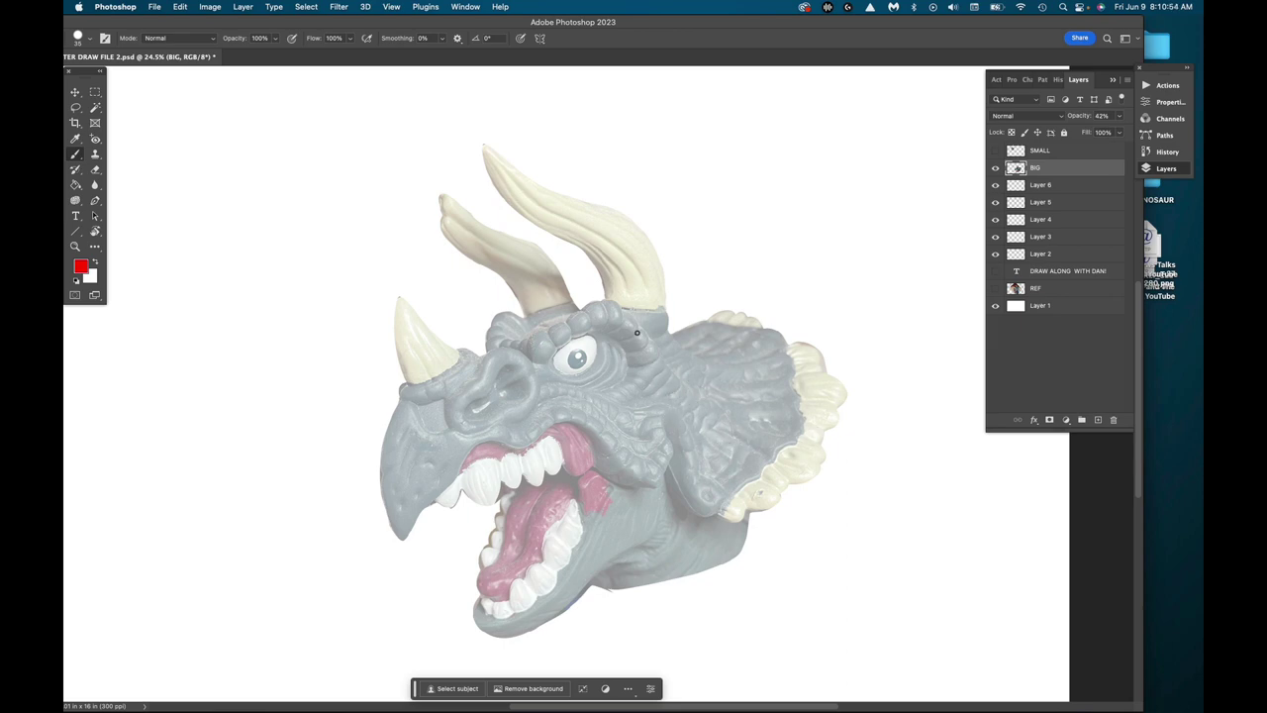
{"action": "mouse_move", "coordinate": [646, 317]}
{"action": "left_mouse_down"}
{"action": "mouse_move", "coordinate": [680, 444]}
{"action": "mouse_move", "coordinate": [663, 525]}
{"action": "left_mouse_up"}
{"action": "key", "text": "super+z"}
{"action": "left_click", "coordinate": [1099, 420]}
Step: Brush a large red construction ellipse around the face, with an upper mouth arc across it and a narrow lower mouth opening
{"action": "mouse_move", "coordinate": [616, 298]}
{"action": "left_mouse_down"}
{"action": "mouse_move", "coordinate": [669, 350]}
{"action": "mouse_move", "coordinate": [681, 445]}
{"action": "mouse_move", "coordinate": [626, 558]}
{"action": "mouse_move", "coordinate": [561, 612]}
{"action": "mouse_move", "coordinate": [496, 637]}
{"action": "mouse_move", "coordinate": [417, 606]}
{"action": "mouse_move", "coordinate": [372, 537]}
{"action": "mouse_move", "coordinate": [380, 427]}
{"action": "mouse_move", "coordinate": [459, 330]}
{"action": "mouse_move", "coordinate": [568, 292]}
{"action": "mouse_move", "coordinate": [642, 315]}
{"action": "left_mouse_up"}
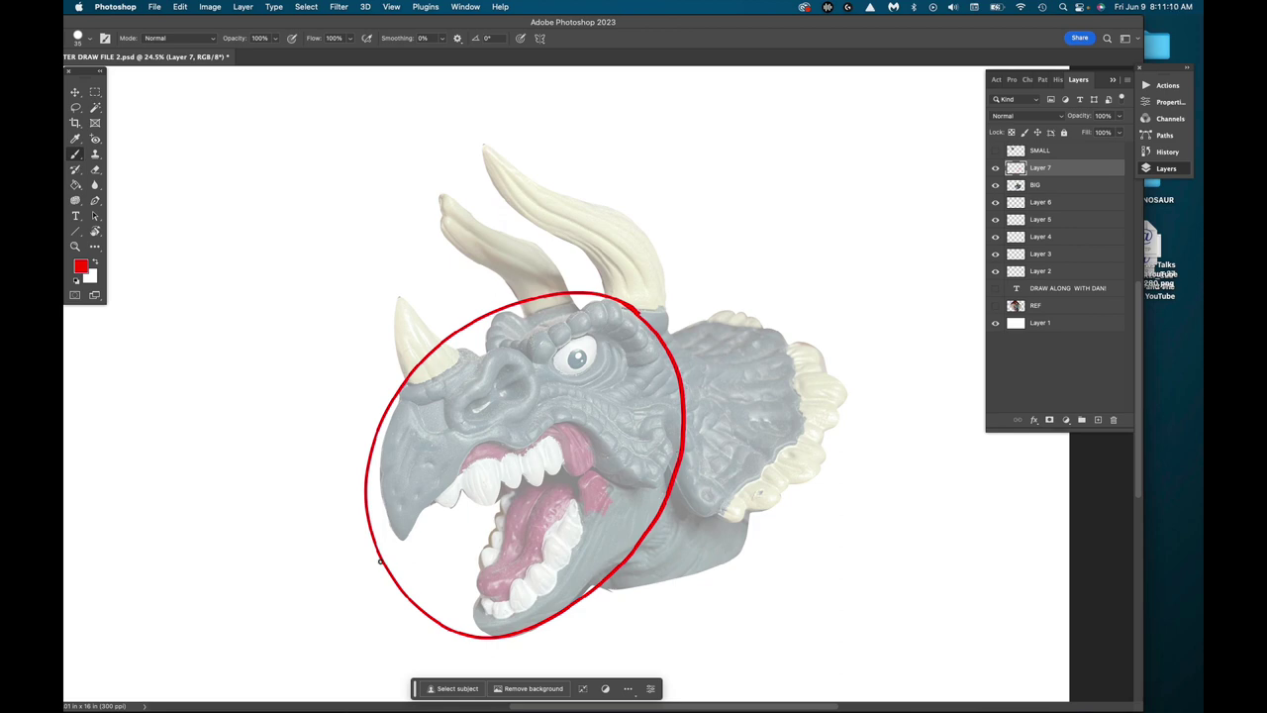
{"action": "mouse_move", "coordinate": [381, 562]}
{"action": "left_mouse_down"}
{"action": "mouse_move", "coordinate": [478, 461]}
{"action": "mouse_move", "coordinate": [529, 435]}
{"action": "mouse_move", "coordinate": [600, 439]}
{"action": "mouse_move", "coordinate": [671, 503]}
{"action": "left_mouse_up"}
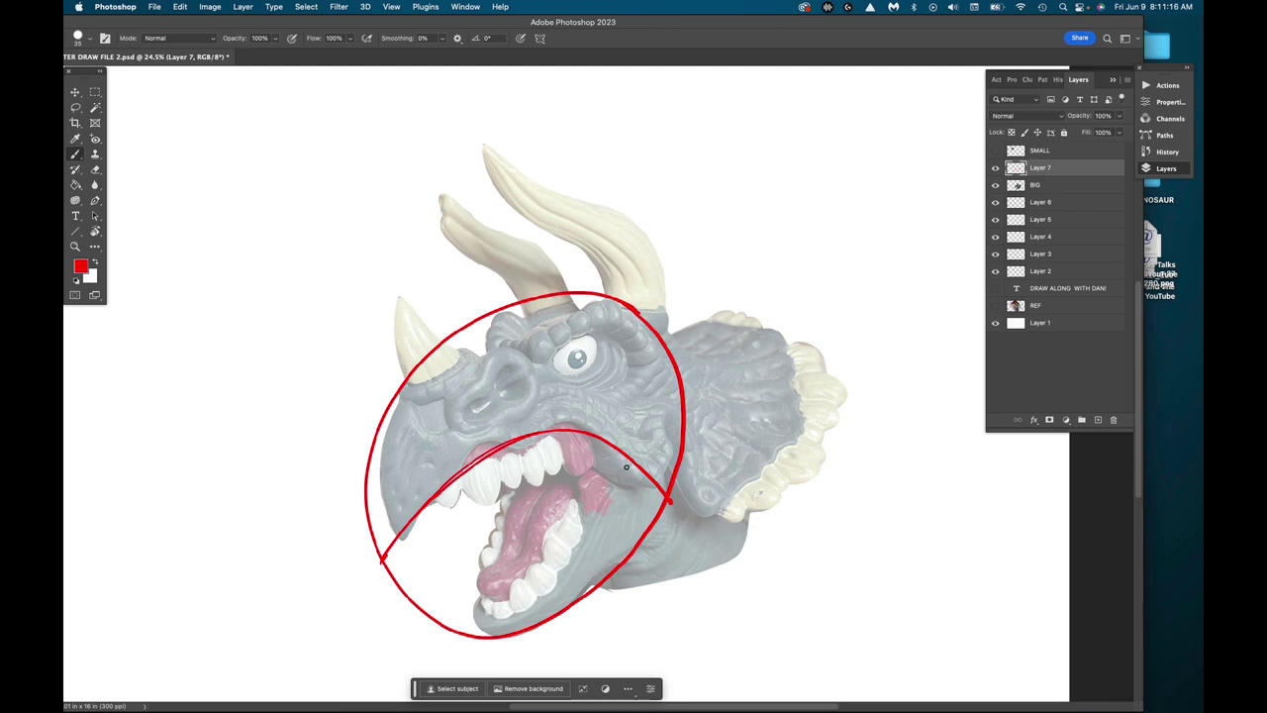
{"action": "mouse_move", "coordinate": [621, 447]}
{"action": "left_mouse_down"}
{"action": "mouse_move", "coordinate": [571, 552]}
{"action": "mouse_move", "coordinate": [498, 628]}
{"action": "mouse_move", "coordinate": [478, 607]}
{"action": "mouse_move", "coordinate": [486, 553]}
{"action": "mouse_move", "coordinate": [543, 433]}
{"action": "left_mouse_up"}
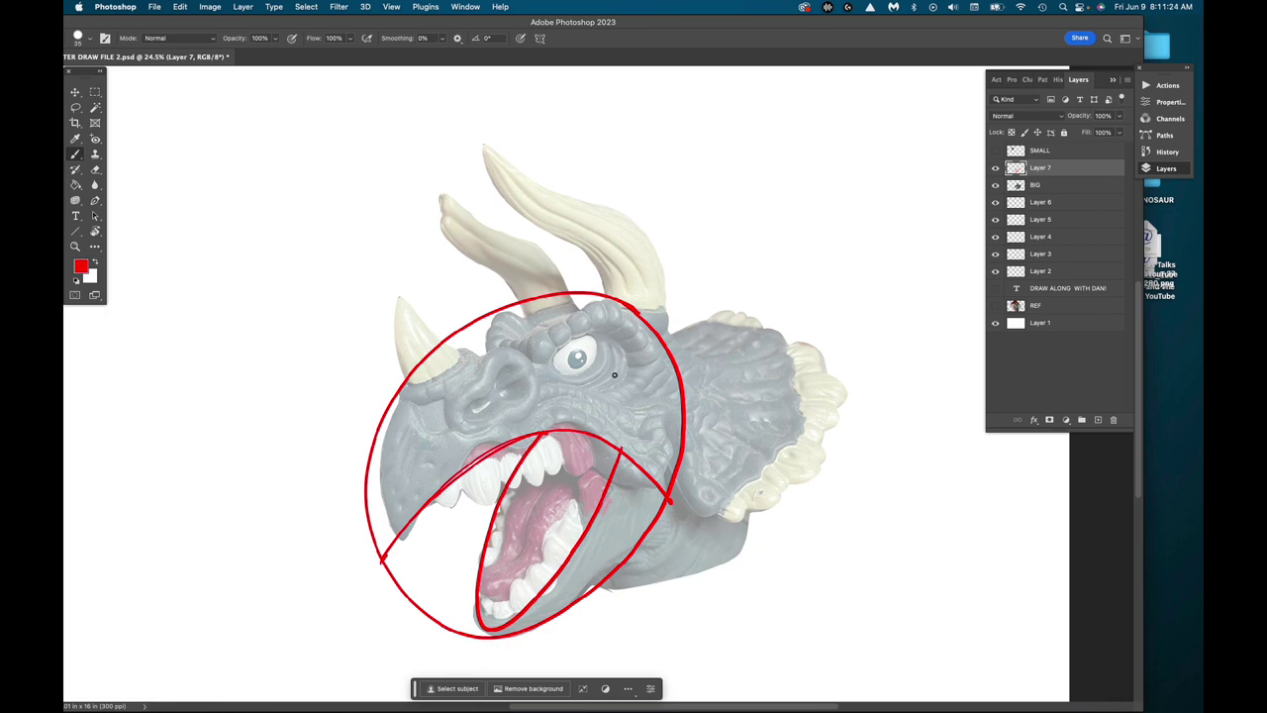
Step: Draw the pointed nose horn and the curved beak and snout contour inside the construction ellipse
{"action": "mouse_move", "coordinate": [485, 355]}
{"action": "left_mouse_down"}
{"action": "mouse_move", "coordinate": [402, 297]}
{"action": "mouse_move", "coordinate": [410, 395]}
{"action": "left_mouse_up"}
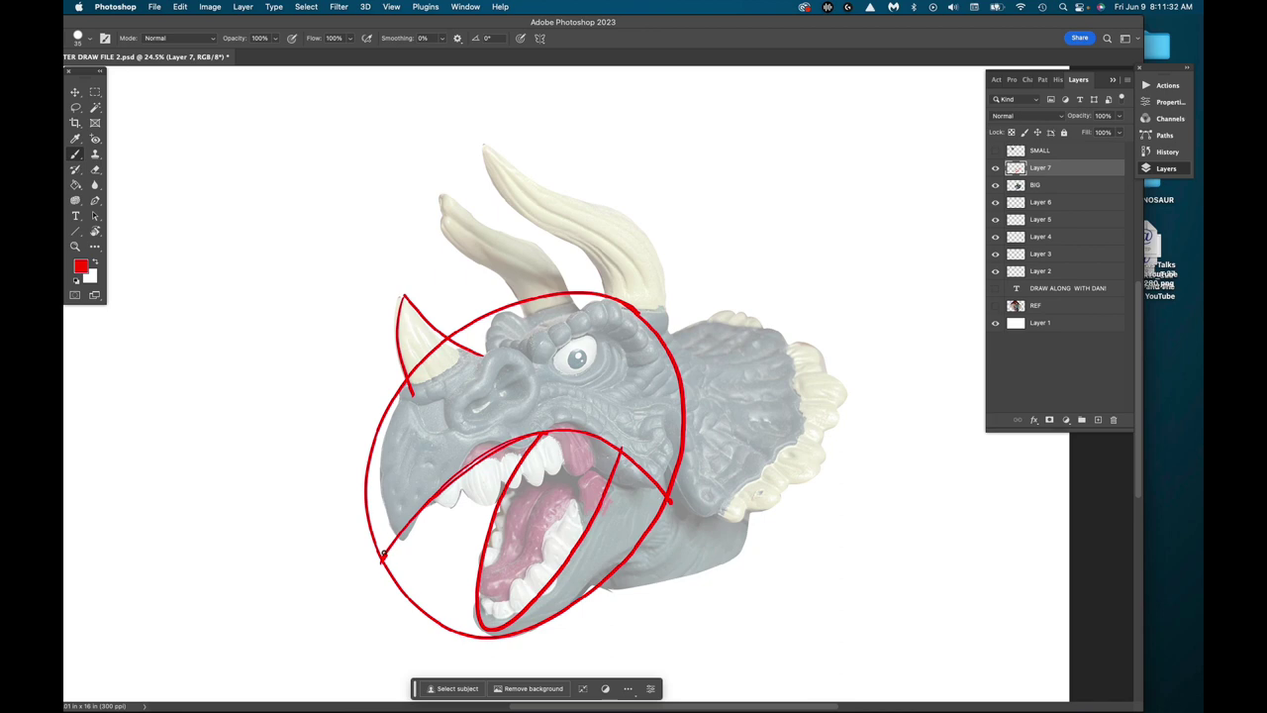
{"action": "mouse_move", "coordinate": [393, 539]}
{"action": "left_mouse_down"}
{"action": "mouse_move", "coordinate": [414, 433]}
{"action": "mouse_move", "coordinate": [442, 385]}
{"action": "mouse_move", "coordinate": [514, 327]}
{"action": "mouse_move", "coordinate": [588, 300]}
{"action": "left_mouse_up"}
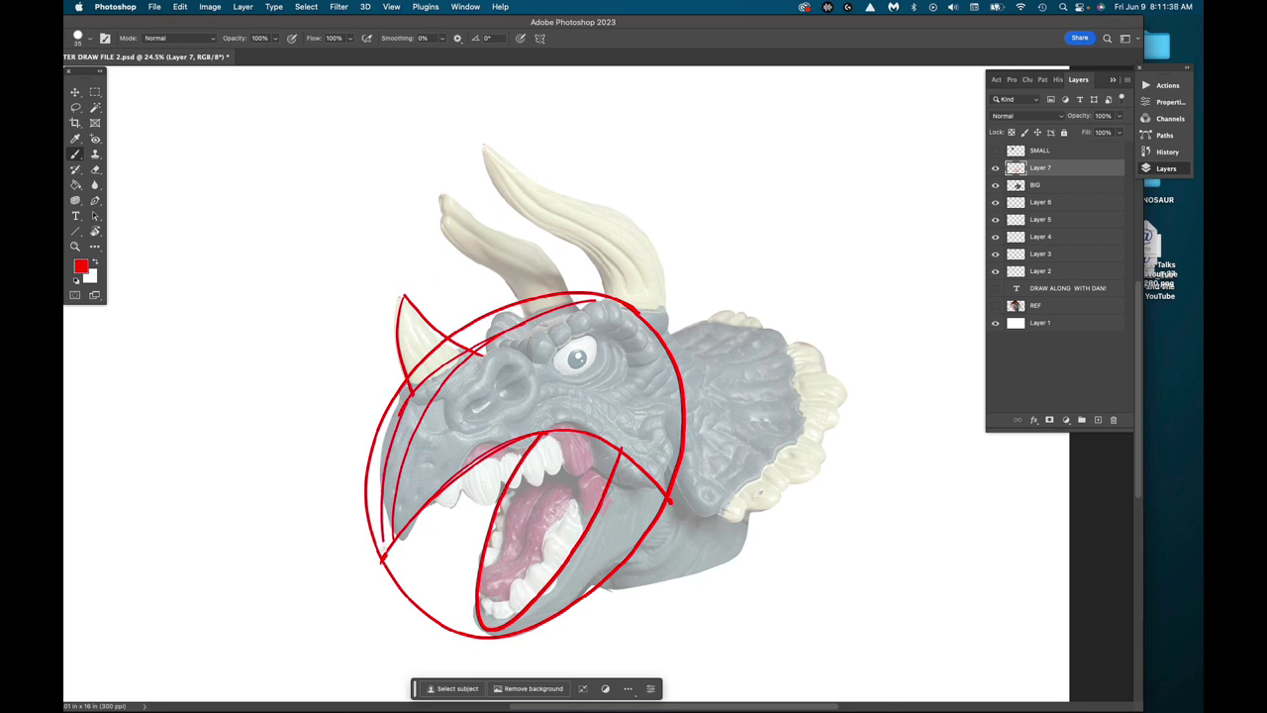
{"action": "mouse_move", "coordinate": [383, 550]}
{"action": "left_mouse_down"}
{"action": "mouse_move", "coordinate": [394, 446]}
{"action": "mouse_move", "coordinate": [441, 368]}
{"action": "mouse_move", "coordinate": [477, 352]}
{"action": "mouse_move", "coordinate": [437, 387]}
{"action": "mouse_move", "coordinate": [390, 509]}
{"action": "mouse_move", "coordinate": [402, 486]}
{"action": "left_mouse_up"}
Step: Erase the stray inner snout lines and redraw the profile from the brow down to the beak tip
{"action": "left_click", "coordinate": [95, 169]}
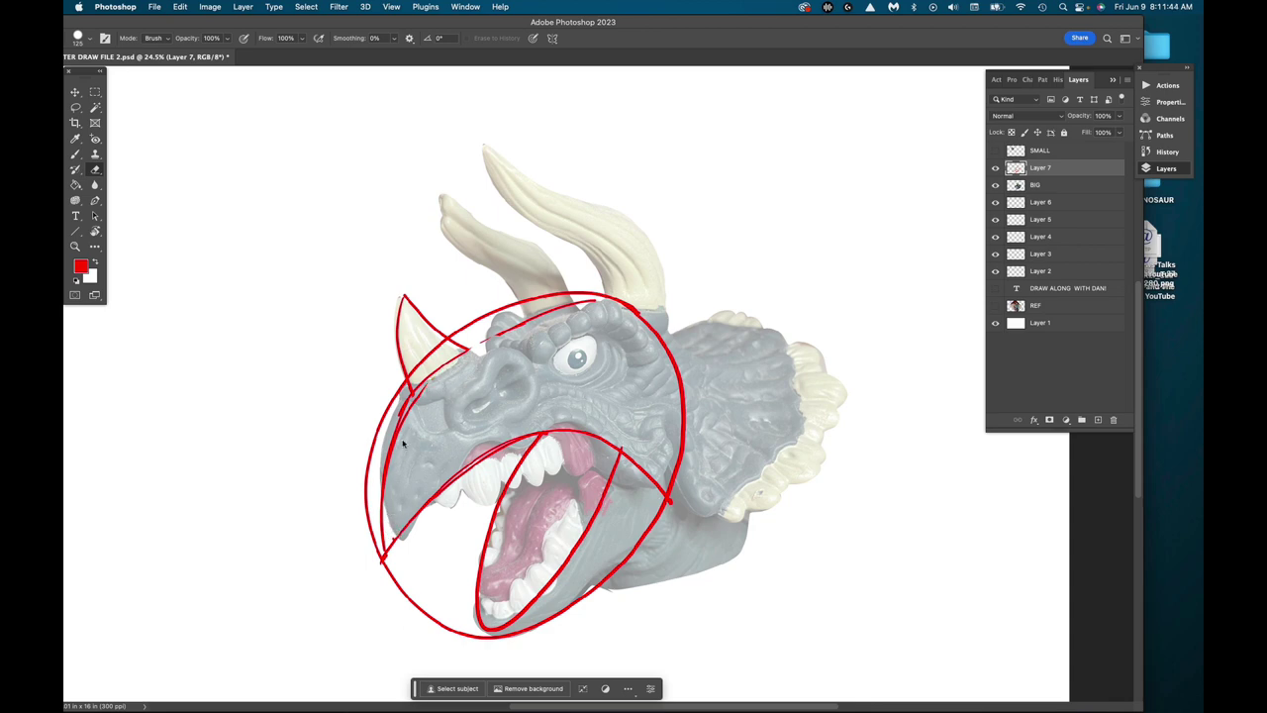
{"action": "left_click", "coordinate": [75, 153]}
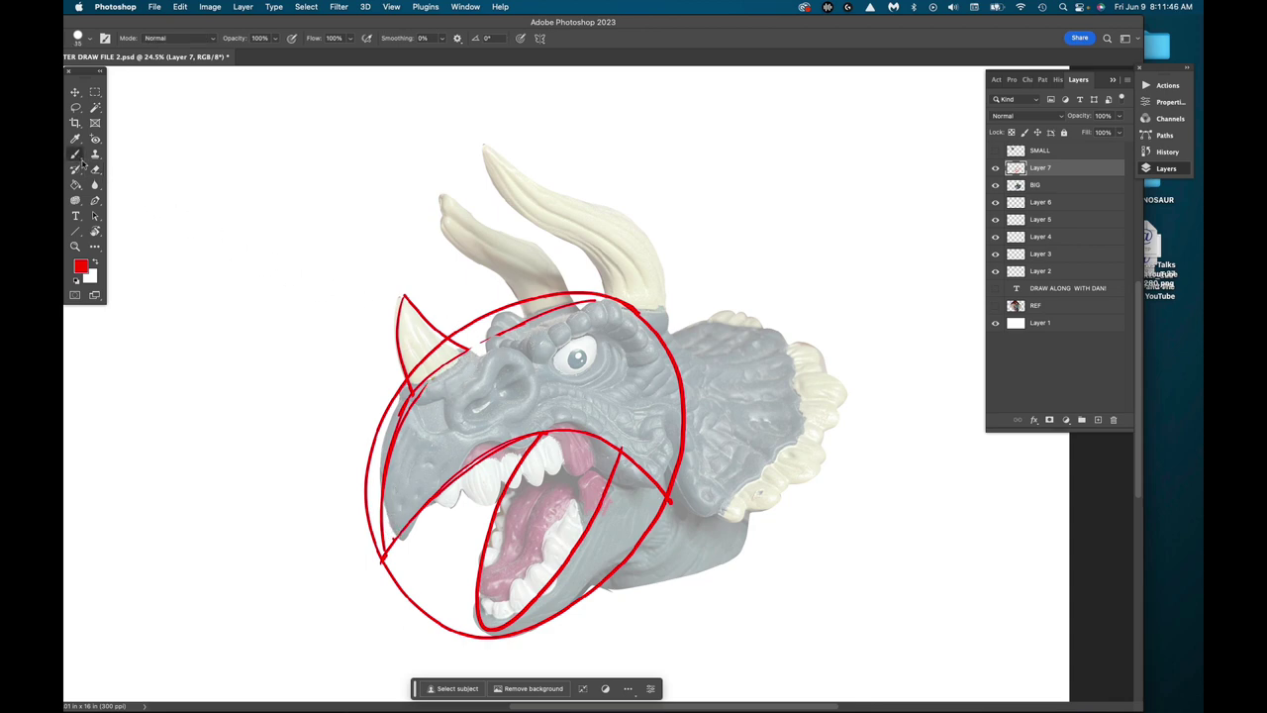
{"action": "mouse_move", "coordinate": [511, 343]}
{"action": "left_mouse_down"}
{"action": "mouse_move", "coordinate": [584, 299]}
{"action": "mouse_move", "coordinate": [464, 355]}
{"action": "mouse_move", "coordinate": [416, 394]}
{"action": "mouse_move", "coordinate": [380, 501]}
{"action": "mouse_move", "coordinate": [384, 546]}
{"action": "left_mouse_up"}
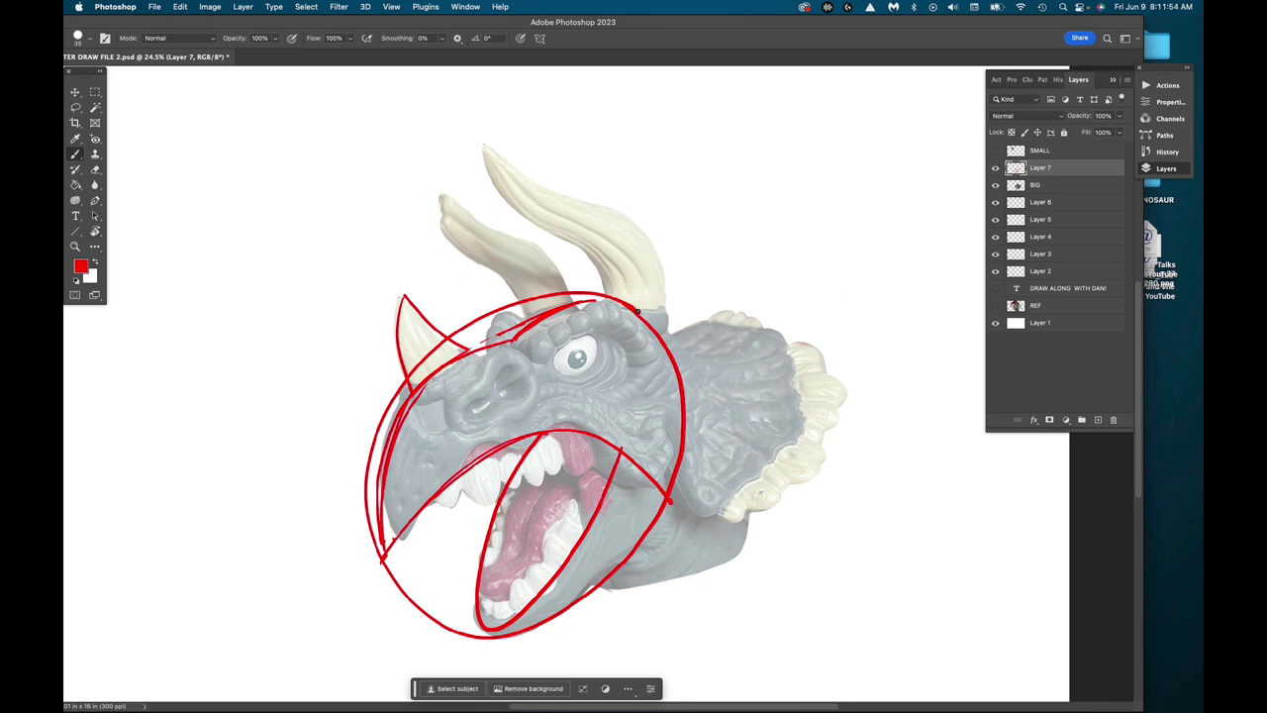
Step: Draw the two long brow horns, each with a curved centre line and outer contours, giving the rear one a jagged tip
{"action": "mouse_move", "coordinate": [634, 315]}
{"action": "left_mouse_down"}
{"action": "mouse_move", "coordinate": [635, 269]}
{"action": "mouse_move", "coordinate": [594, 226]}
{"action": "mouse_move", "coordinate": [503, 181]}
{"action": "mouse_move", "coordinate": [485, 148]}
{"action": "left_mouse_up"}
{"action": "left_click_drag", "start_coordinate": [547, 315], "coordinate": [437, 176]}
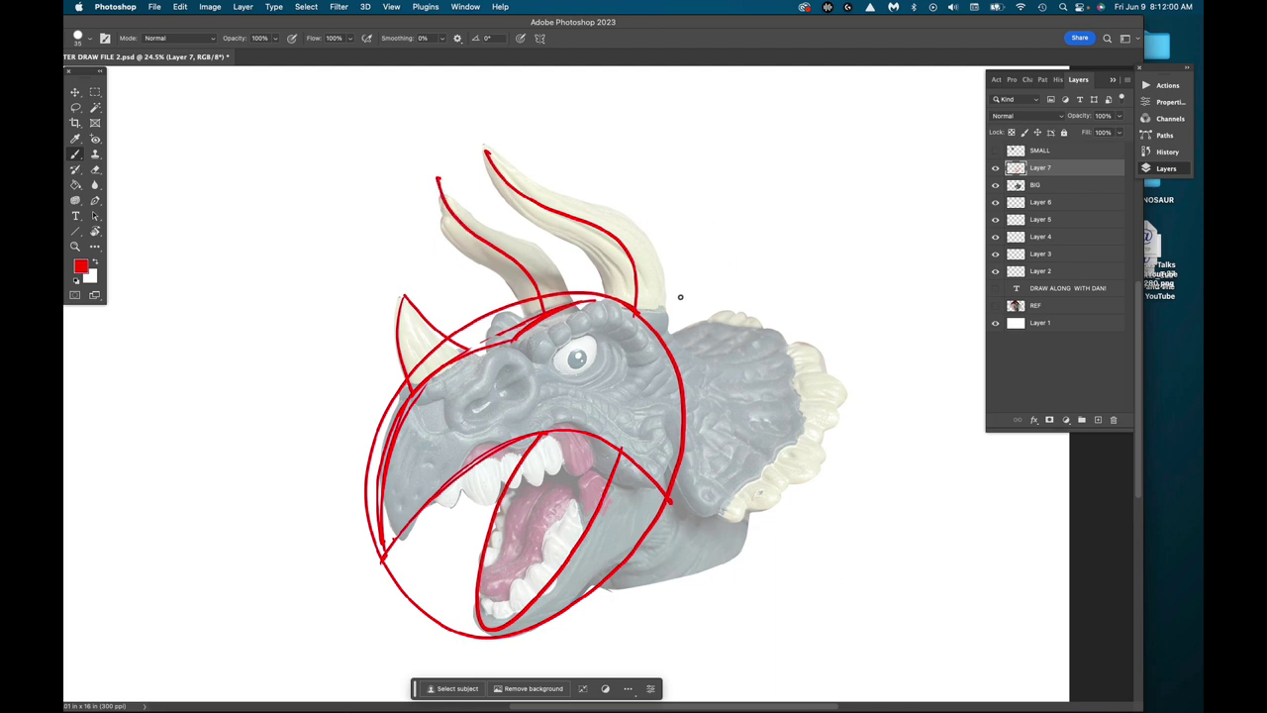
{"action": "mouse_move", "coordinate": [595, 302]}
{"action": "left_mouse_down"}
{"action": "mouse_move", "coordinate": [664, 325]}
{"action": "mouse_move", "coordinate": [664, 339]}
{"action": "mouse_move", "coordinate": [658, 255]}
{"action": "mouse_move", "coordinate": [633, 222]}
{"action": "mouse_move", "coordinate": [482, 150]}
{"action": "left_mouse_up"}
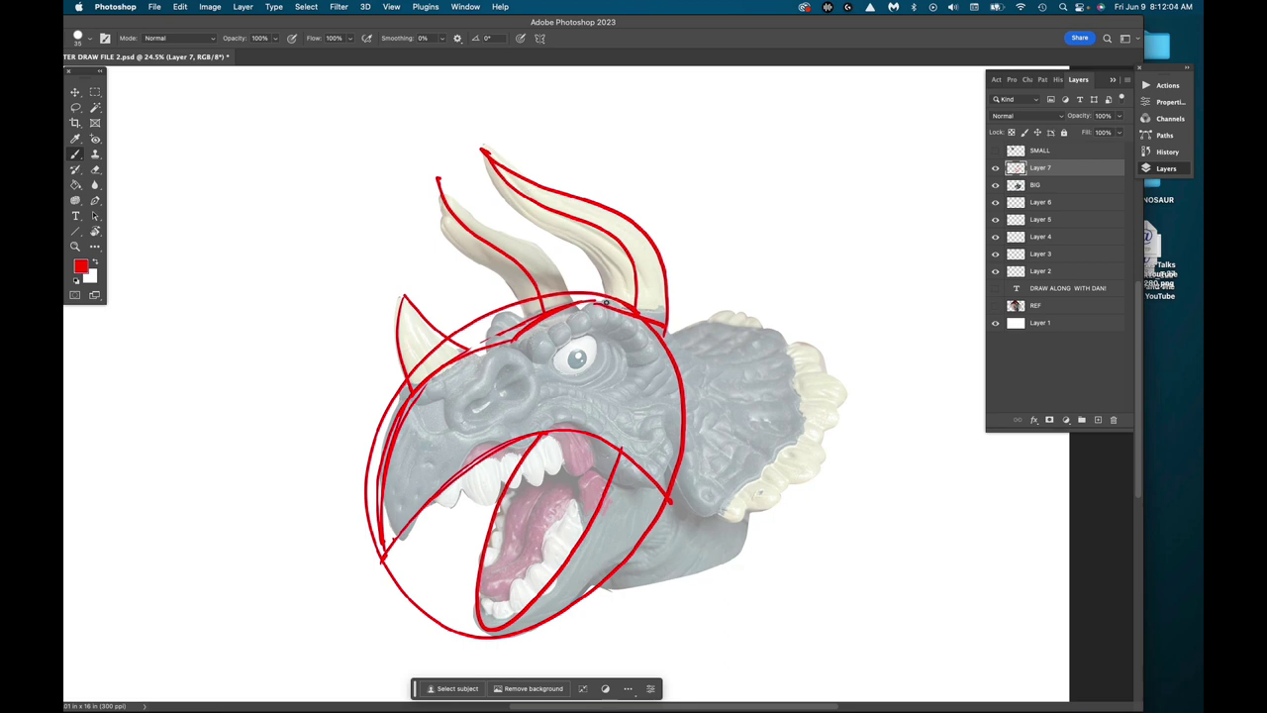
{"action": "mouse_move", "coordinate": [606, 302]}
{"action": "left_mouse_down"}
{"action": "mouse_move", "coordinate": [593, 259]}
{"action": "mouse_move", "coordinate": [523, 208]}
{"action": "mouse_move", "coordinate": [483, 150]}
{"action": "left_mouse_up"}
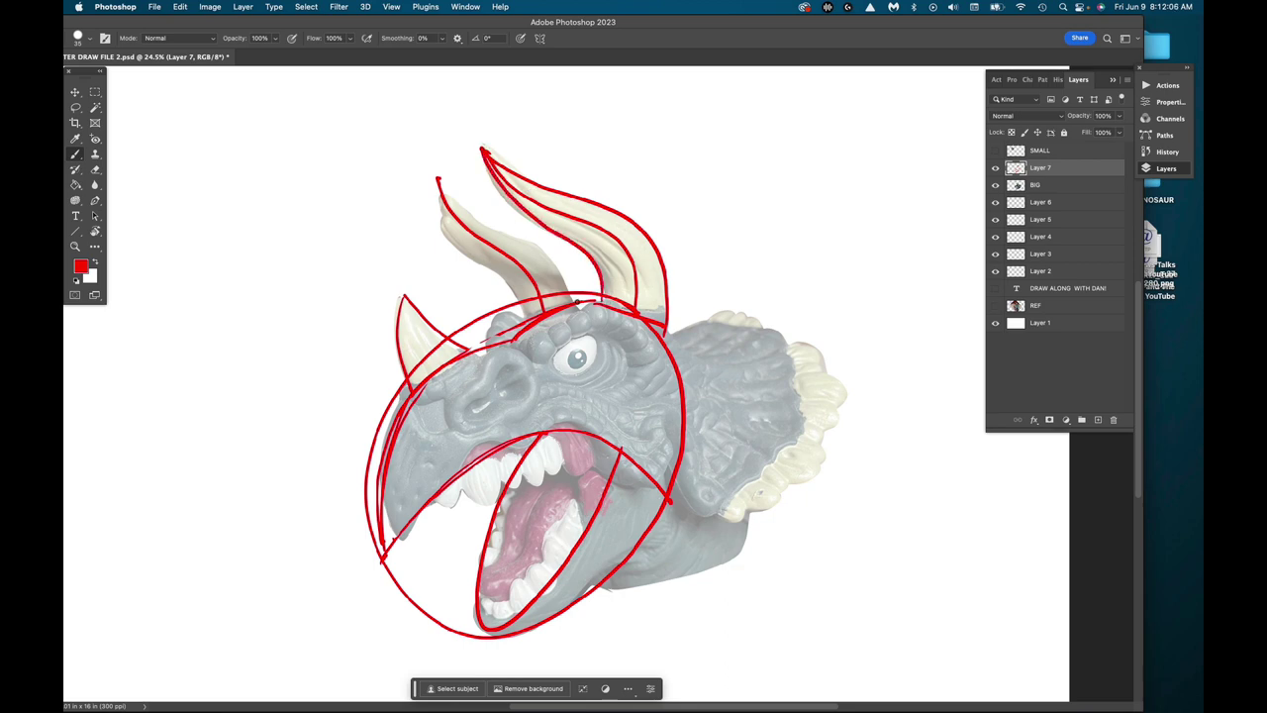
{"action": "mouse_move", "coordinate": [582, 311]}
{"action": "left_mouse_down"}
{"action": "mouse_move", "coordinate": [551, 259]}
{"action": "mouse_move", "coordinate": [442, 185]}
{"action": "mouse_move", "coordinate": [454, 222]}
{"action": "mouse_move", "coordinate": [430, 177]}
{"action": "mouse_move", "coordinate": [439, 233]}
{"action": "mouse_move", "coordinate": [523, 317]}
{"action": "left_mouse_up"}
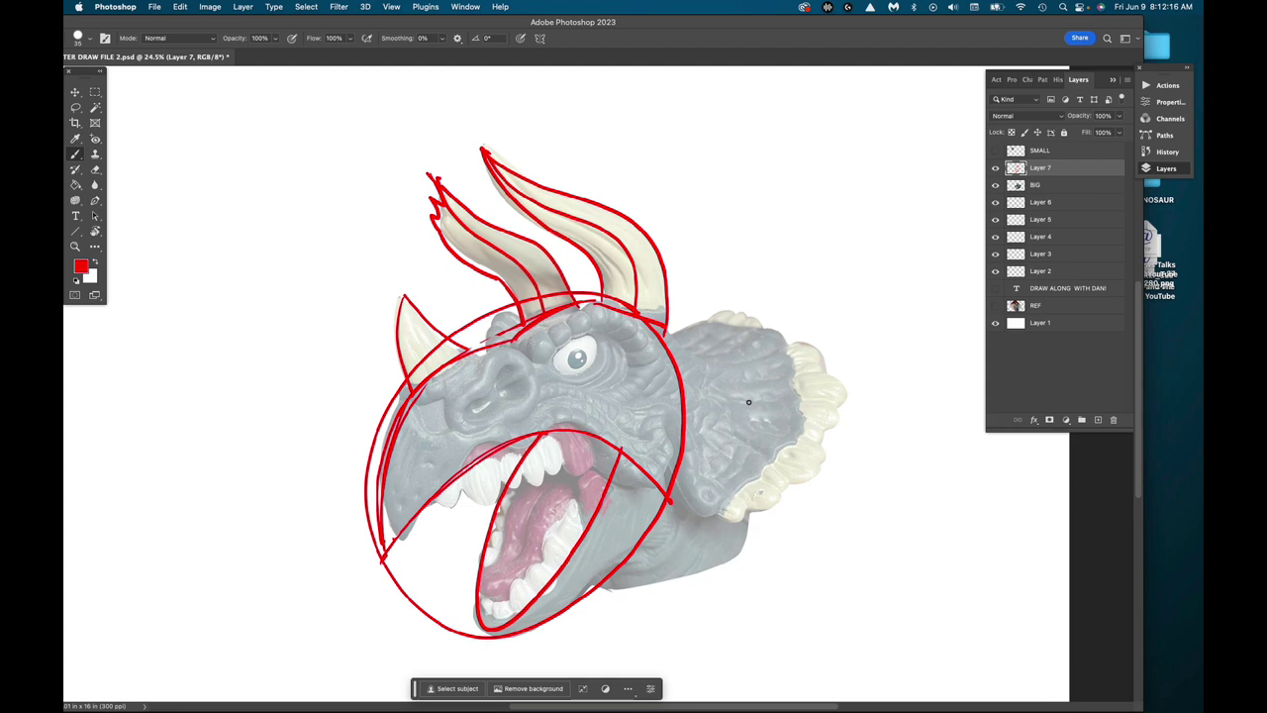
Step: Draw the rounded frill behind the head with an inner rim line and a scalloped outer edge
{"action": "mouse_move", "coordinate": [673, 475]}
{"action": "left_mouse_down"}
{"action": "mouse_move", "coordinate": [702, 518]}
{"action": "mouse_move", "coordinate": [766, 491]}
{"action": "mouse_move", "coordinate": [802, 458]}
{"action": "mouse_move", "coordinate": [821, 385]}
{"action": "mouse_move", "coordinate": [802, 340]}
{"action": "mouse_move", "coordinate": [740, 307]}
{"action": "mouse_move", "coordinate": [662, 328]}
{"action": "left_mouse_up"}
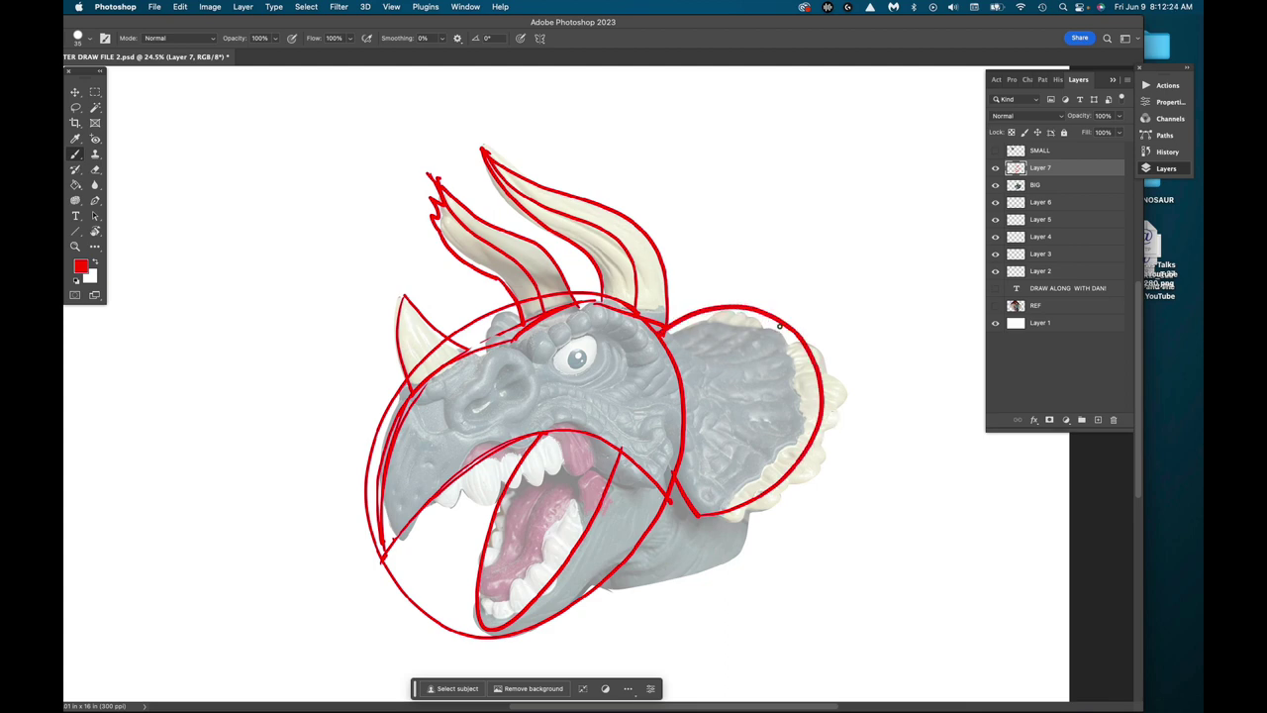
{"action": "mouse_move", "coordinate": [763, 323]}
{"action": "left_mouse_down"}
{"action": "mouse_move", "coordinate": [702, 348]}
{"action": "mouse_move", "coordinate": [637, 319]}
{"action": "mouse_move", "coordinate": [773, 330]}
{"action": "mouse_move", "coordinate": [764, 323]}
{"action": "mouse_move", "coordinate": [791, 347]}
{"action": "mouse_move", "coordinate": [724, 319]}
{"action": "mouse_move", "coordinate": [688, 324]}
{"action": "mouse_move", "coordinate": [767, 323]}
{"action": "mouse_move", "coordinate": [797, 369]}
{"action": "mouse_move", "coordinate": [789, 434]}
{"action": "mouse_move", "coordinate": [730, 503]}
{"action": "mouse_move", "coordinate": [733, 519]}
{"action": "mouse_move", "coordinate": [780, 500]}
{"action": "mouse_move", "coordinate": [777, 470]}
{"action": "mouse_move", "coordinate": [815, 470]}
{"action": "mouse_move", "coordinate": [801, 433]}
{"action": "mouse_move", "coordinate": [841, 420]}
{"action": "mouse_move", "coordinate": [809, 398]}
{"action": "mouse_move", "coordinate": [841, 377]}
{"action": "mouse_move", "coordinate": [806, 365]}
{"action": "mouse_move", "coordinate": [813, 329]}
{"action": "mouse_move", "coordinate": [703, 319]}
{"action": "left_mouse_up"}
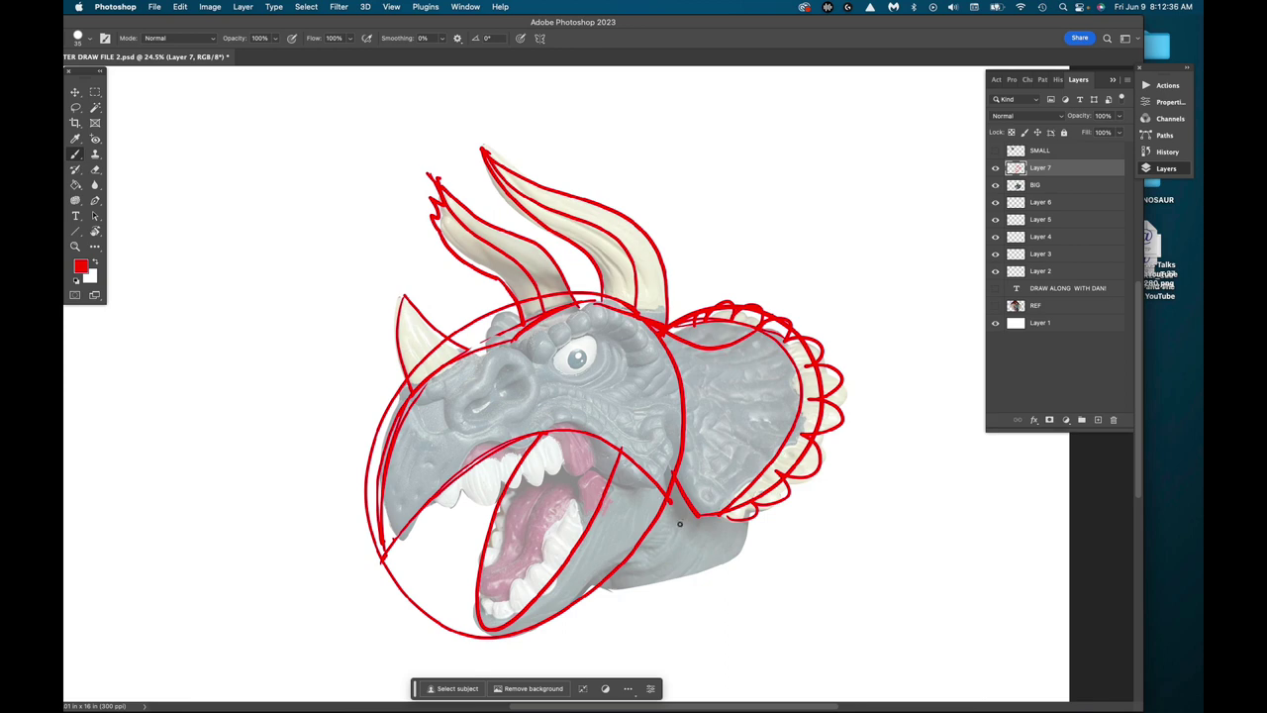
Step: Draw the rear cheek line, the folded mouth corner and short neck marks below the jaw and frill
{"action": "left_click_drag", "start_coordinate": [657, 391], "coordinate": [670, 473]}
{"action": "mouse_move", "coordinate": [571, 433]}
{"action": "left_mouse_down"}
{"action": "mouse_move", "coordinate": [636, 492]}
{"action": "mouse_move", "coordinate": [670, 487]}
{"action": "mouse_move", "coordinate": [658, 398]}
{"action": "left_mouse_up"}
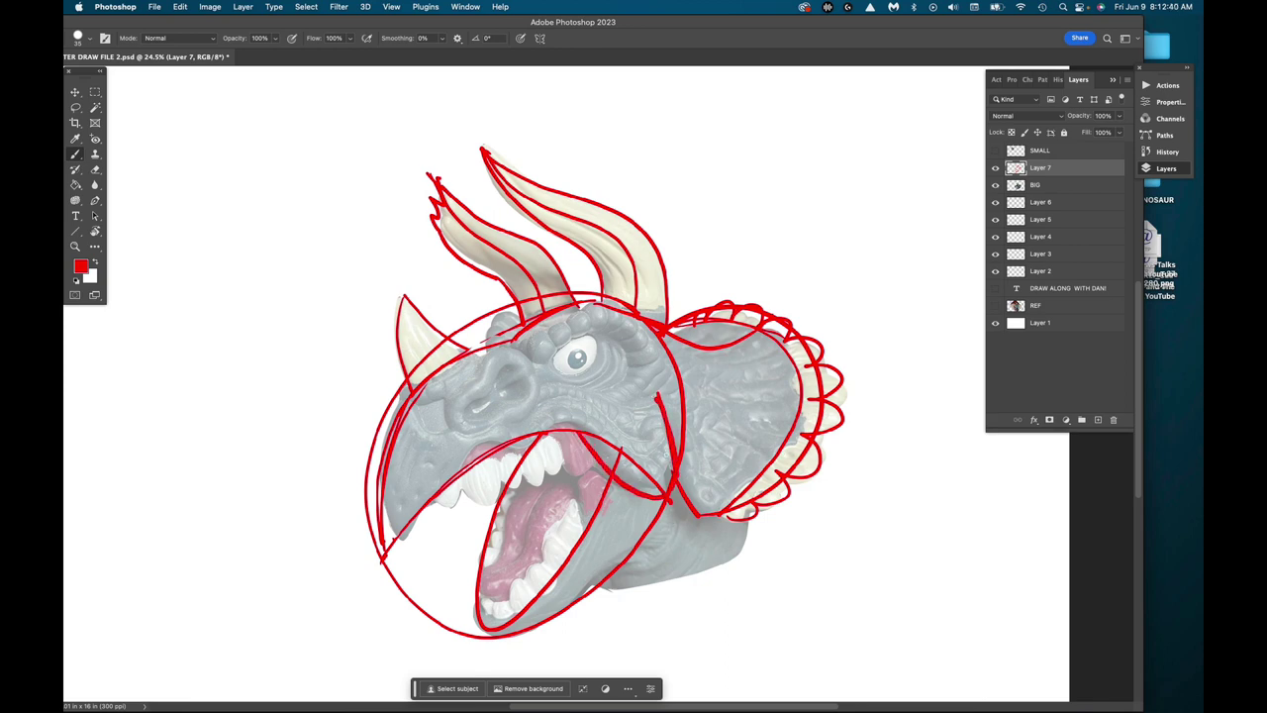
{"action": "mouse_move", "coordinate": [673, 445]}
{"action": "left_mouse_down"}
{"action": "mouse_move", "coordinate": [671, 490]}
{"action": "mouse_move", "coordinate": [640, 485]}
{"action": "mouse_move", "coordinate": [586, 432]}
{"action": "mouse_move", "coordinate": [543, 421]}
{"action": "left_mouse_up"}
{"action": "left_click_drag", "start_coordinate": [598, 572], "coordinate": [618, 602]}
{"action": "left_click_drag", "start_coordinate": [766, 512], "coordinate": [785, 517]}
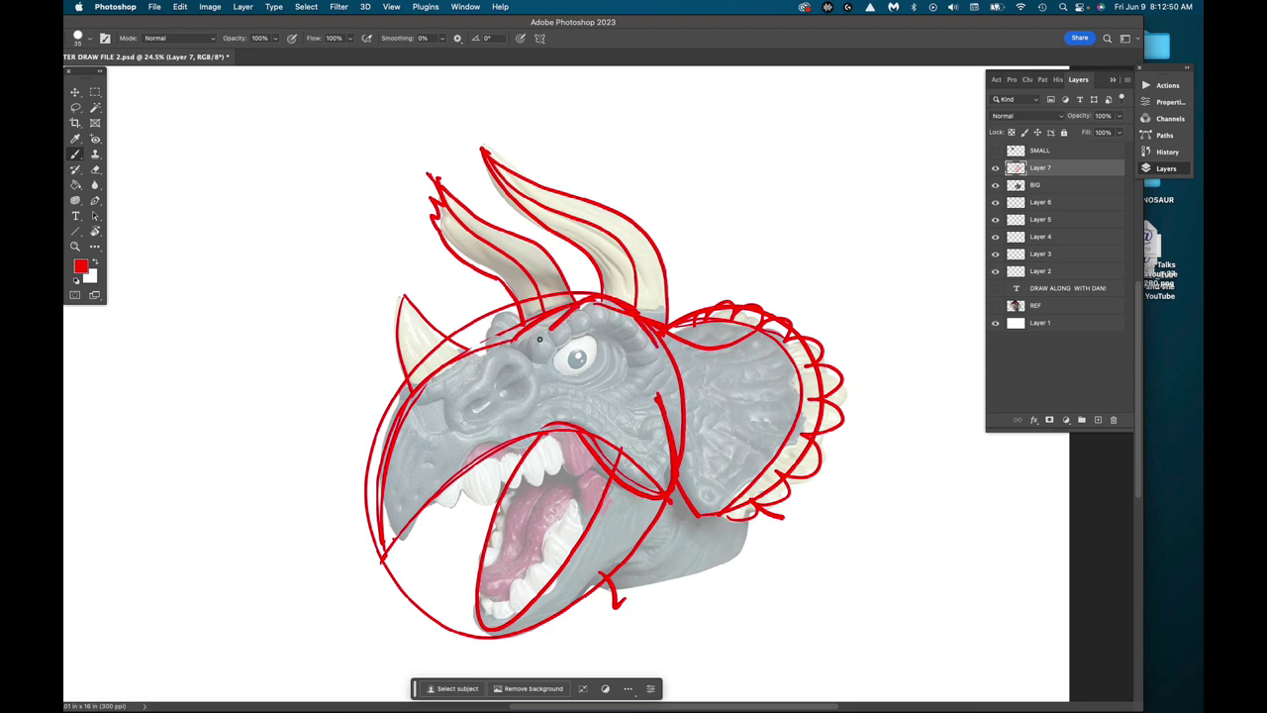
Step: Draw the angled brow ridges, the far brow bump, and the eye with curved folds around its socket
{"action": "left_click_drag", "start_coordinate": [526, 358], "coordinate": [558, 324]}
{"action": "mouse_move", "coordinate": [481, 353]}
{"action": "left_mouse_down"}
{"action": "mouse_move", "coordinate": [496, 305]}
{"action": "mouse_move", "coordinate": [527, 319]}
{"action": "mouse_move", "coordinate": [487, 347]}
{"action": "left_mouse_up"}
{"action": "mouse_move", "coordinate": [592, 295]}
{"action": "left_mouse_down"}
{"action": "mouse_move", "coordinate": [527, 353]}
{"action": "mouse_move", "coordinate": [543, 364]}
{"action": "mouse_move", "coordinate": [588, 330]}
{"action": "mouse_move", "coordinate": [629, 345]}
{"action": "mouse_move", "coordinate": [572, 343]}
{"action": "mouse_move", "coordinate": [519, 366]}
{"action": "left_mouse_up"}
{"action": "mouse_move", "coordinate": [595, 336]}
{"action": "left_mouse_down"}
{"action": "mouse_move", "coordinate": [594, 368]}
{"action": "mouse_move", "coordinate": [553, 374]}
{"action": "mouse_move", "coordinate": [624, 377]}
{"action": "mouse_move", "coordinate": [568, 392]}
{"action": "left_mouse_up"}
{"action": "mouse_move", "coordinate": [626, 346]}
{"action": "left_mouse_down"}
{"action": "mouse_move", "coordinate": [665, 382]}
{"action": "mouse_move", "coordinate": [614, 404]}
{"action": "left_mouse_up"}
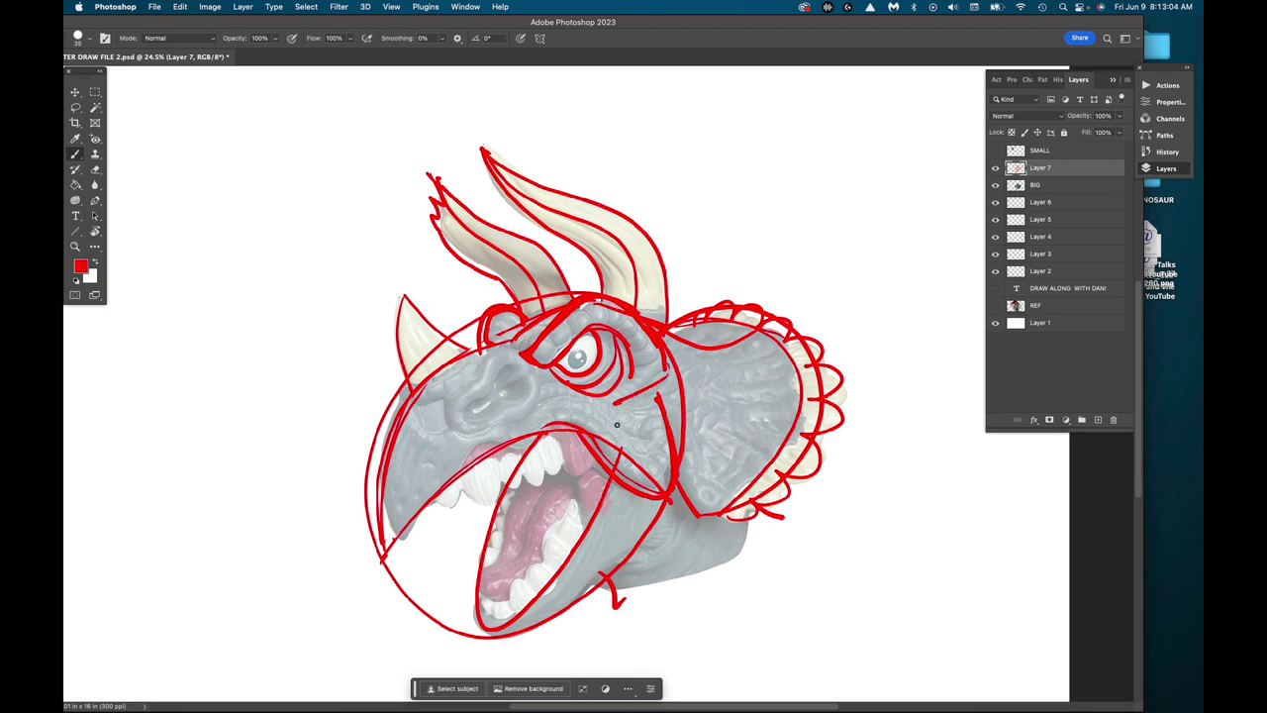
Step: Draw curved wrinkle lines across the cheek between the eye and the upper lip
{"action": "mouse_move", "coordinate": [641, 456]}
{"action": "left_mouse_down"}
{"action": "mouse_move", "coordinate": [588, 416]}
{"action": "mouse_move", "coordinate": [529, 410]}
{"action": "left_mouse_up"}
{"action": "left_click_drag", "start_coordinate": [616, 398], "coordinate": [531, 404]}
{"action": "left_click_drag", "start_coordinate": [656, 439], "coordinate": [610, 402]}
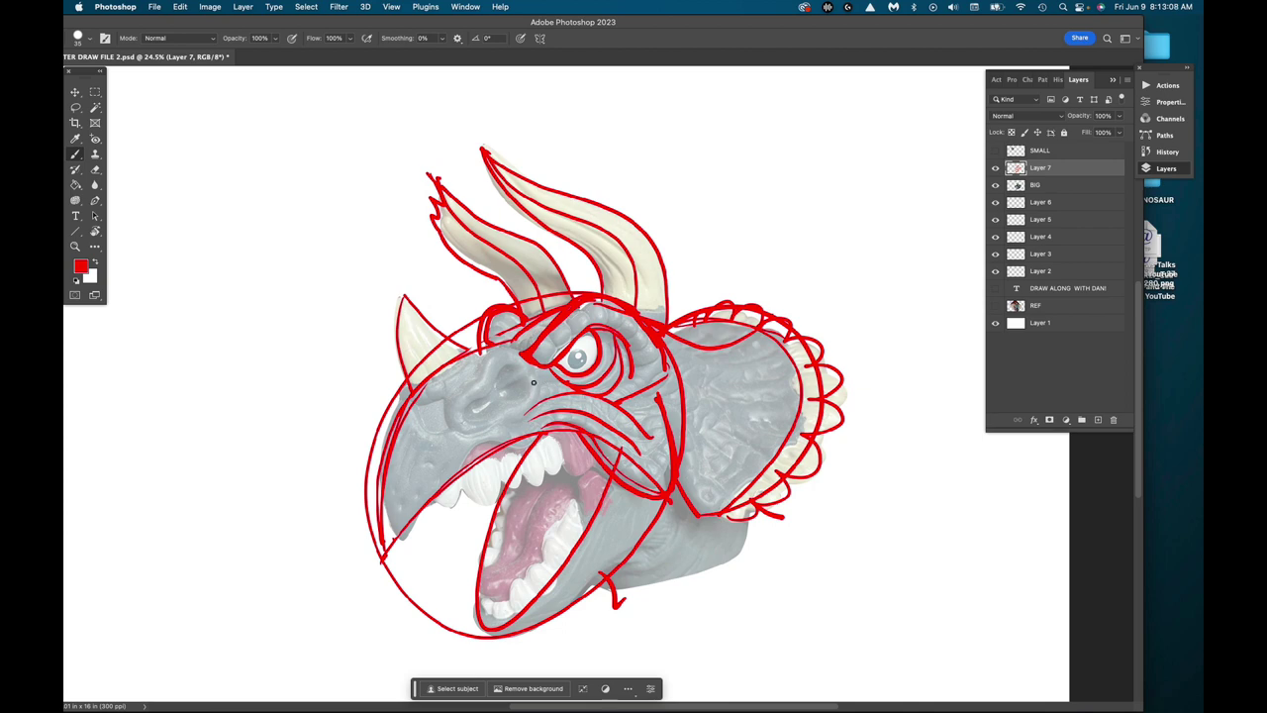
Step: Outline the large nostril with its surrounding fold and reinforce the contour from the nose horn to the beak
{"action": "mouse_move", "coordinate": [517, 363]}
{"action": "left_mouse_down"}
{"action": "mouse_move", "coordinate": [472, 421]}
{"action": "mouse_move", "coordinate": [522, 397]}
{"action": "mouse_move", "coordinate": [519, 371]}
{"action": "mouse_move", "coordinate": [537, 373]}
{"action": "mouse_move", "coordinate": [504, 347]}
{"action": "mouse_move", "coordinate": [447, 424]}
{"action": "left_mouse_up"}
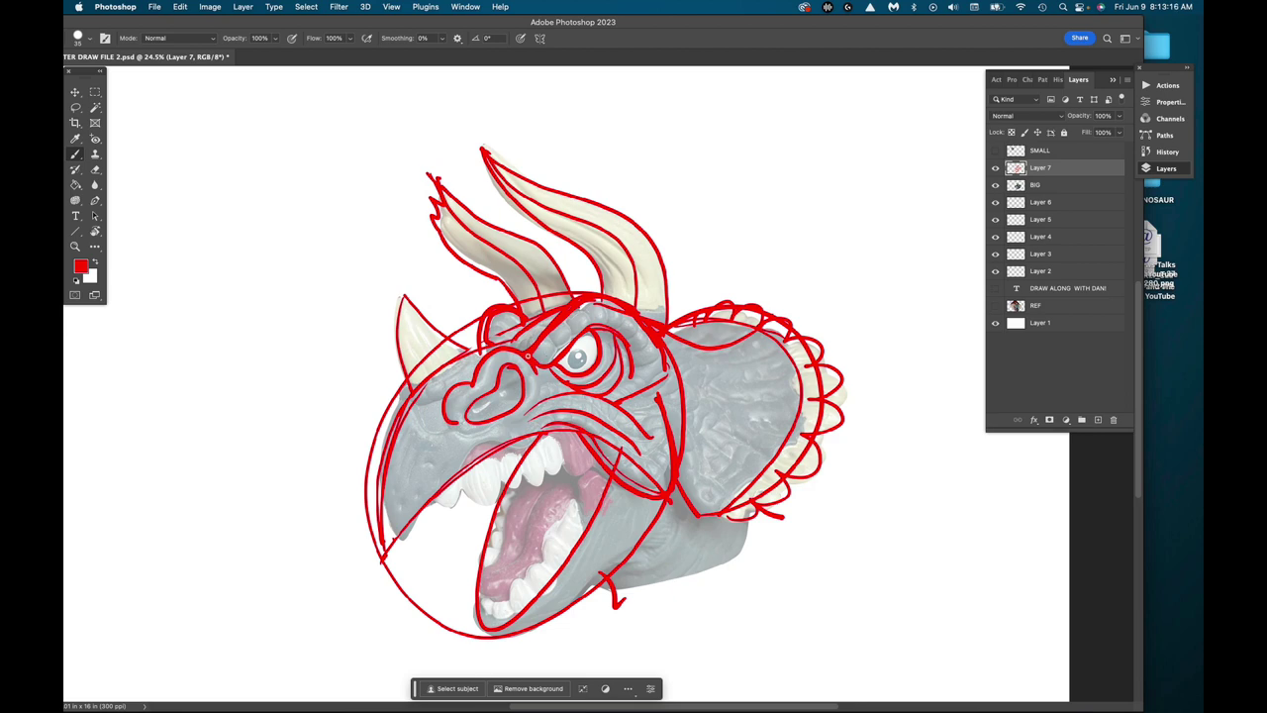
{"action": "mouse_move", "coordinate": [474, 352]}
{"action": "left_mouse_down"}
{"action": "mouse_move", "coordinate": [402, 401]}
{"action": "mouse_move", "coordinate": [376, 486]}
{"action": "mouse_move", "coordinate": [392, 550]}
{"action": "mouse_move", "coordinate": [436, 500]}
{"action": "left_mouse_up"}
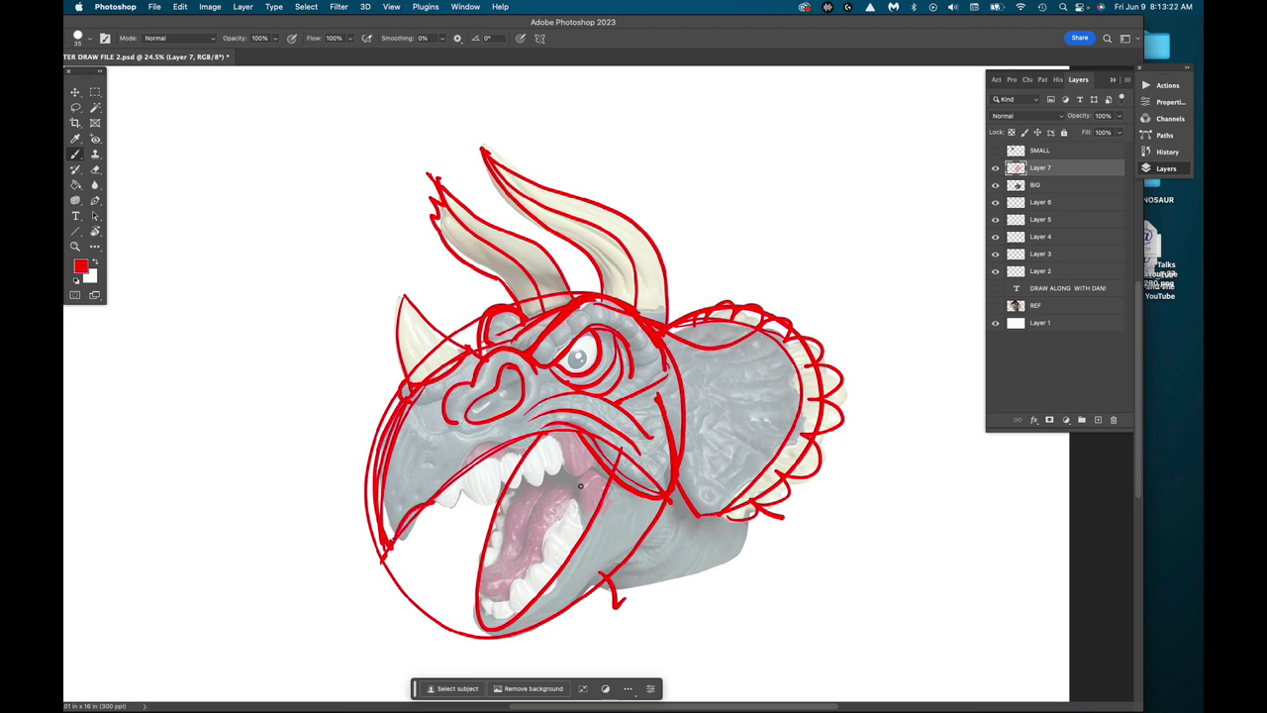
Step: Draw the upper lip with its row of pointed teeth, and the inner edges of the open mouth
{"action": "mouse_move", "coordinate": [618, 477]}
{"action": "left_mouse_down"}
{"action": "mouse_move", "coordinate": [560, 417]}
{"action": "mouse_move", "coordinate": [512, 448]}
{"action": "mouse_move", "coordinate": [471, 448]}
{"action": "mouse_move", "coordinate": [441, 499]}
{"action": "mouse_move", "coordinate": [515, 493]}
{"action": "mouse_move", "coordinate": [542, 443]}
{"action": "mouse_move", "coordinate": [567, 476]}
{"action": "mouse_move", "coordinate": [579, 456]}
{"action": "mouse_move", "coordinate": [565, 437]}
{"action": "mouse_move", "coordinate": [600, 503]}
{"action": "left_mouse_up"}
{"action": "mouse_move", "coordinate": [566, 434]}
{"action": "left_mouse_down"}
{"action": "mouse_move", "coordinate": [593, 516]}
{"action": "mouse_move", "coordinate": [587, 489]}
{"action": "mouse_move", "coordinate": [587, 532]}
{"action": "left_mouse_up"}
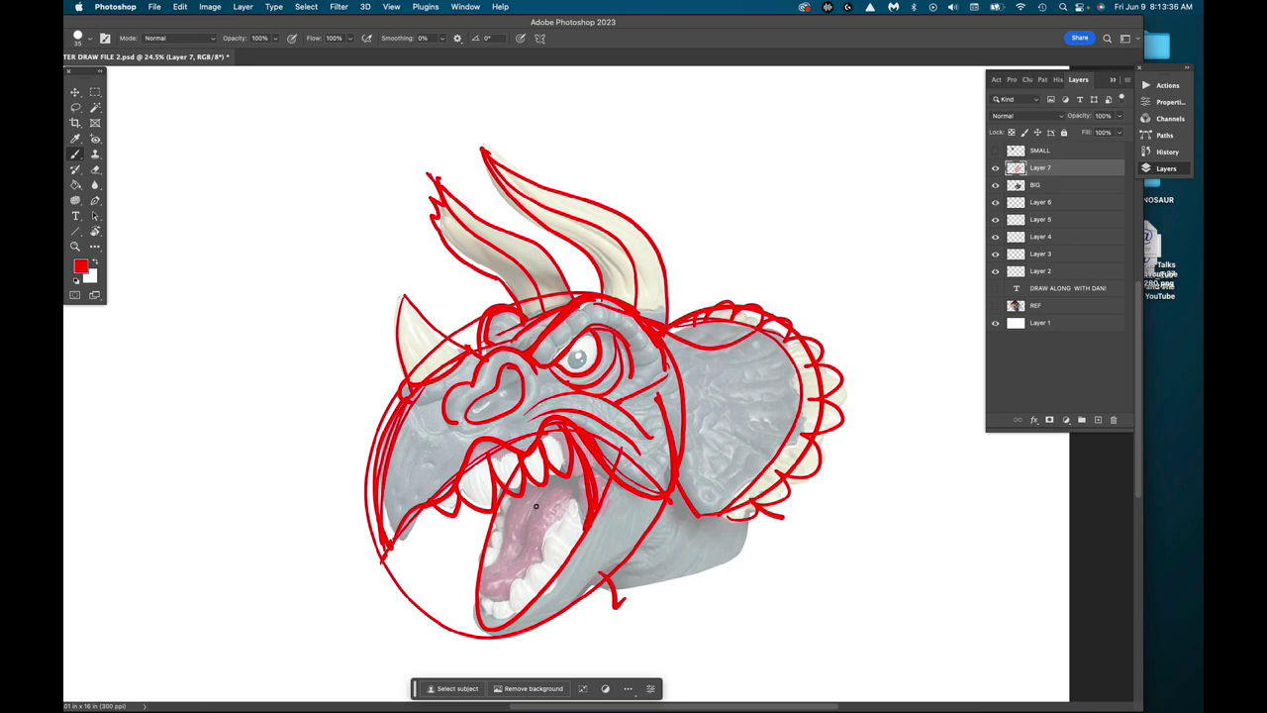
{"action": "mouse_move", "coordinate": [510, 495]}
{"action": "left_mouse_down"}
{"action": "mouse_move", "coordinate": [472, 596]}
{"action": "mouse_move", "coordinate": [518, 587]}
{"action": "left_mouse_up"}
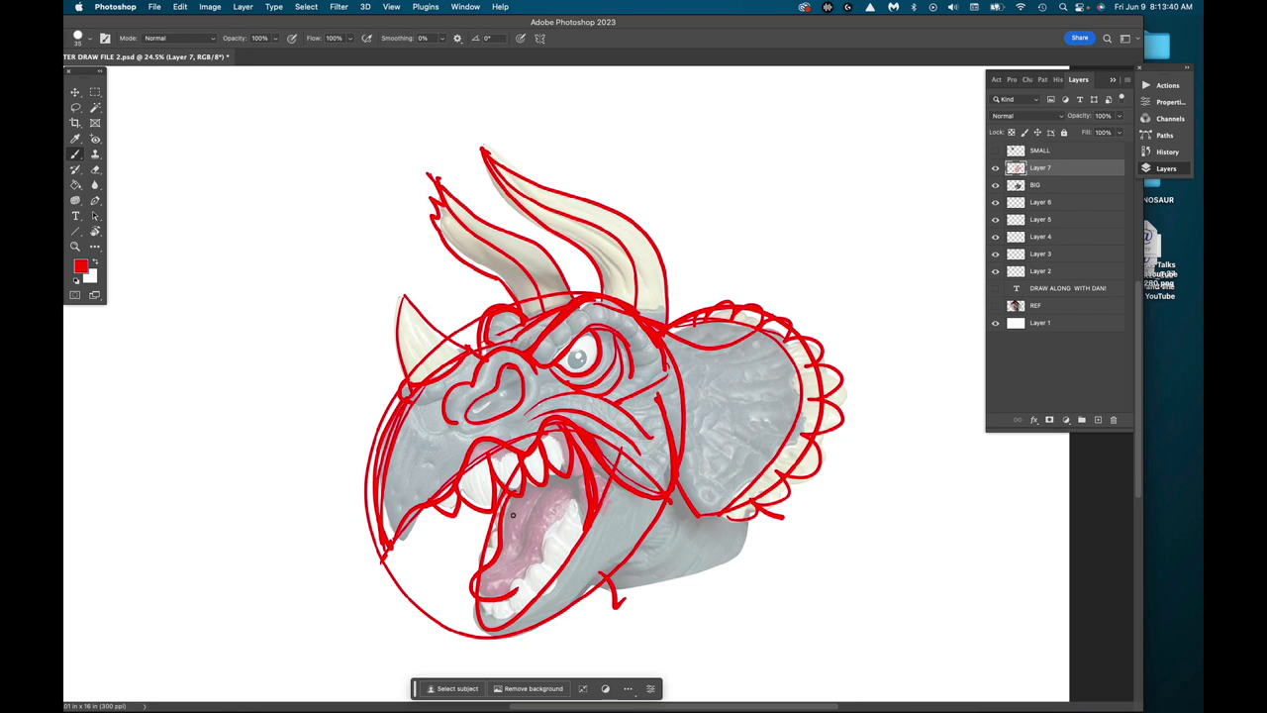
Step: Add the lower teeth along both sides of the mouth and outline the lower jaw back to the neck
{"action": "left_click_drag", "start_coordinate": [495, 495], "coordinate": [477, 562]}
{"action": "mouse_move", "coordinate": [516, 606]}
{"action": "left_mouse_down"}
{"action": "mouse_move", "coordinate": [529, 561]}
{"action": "mouse_move", "coordinate": [549, 569]}
{"action": "mouse_move", "coordinate": [540, 561]}
{"action": "mouse_move", "coordinate": [582, 488]}
{"action": "left_mouse_up"}
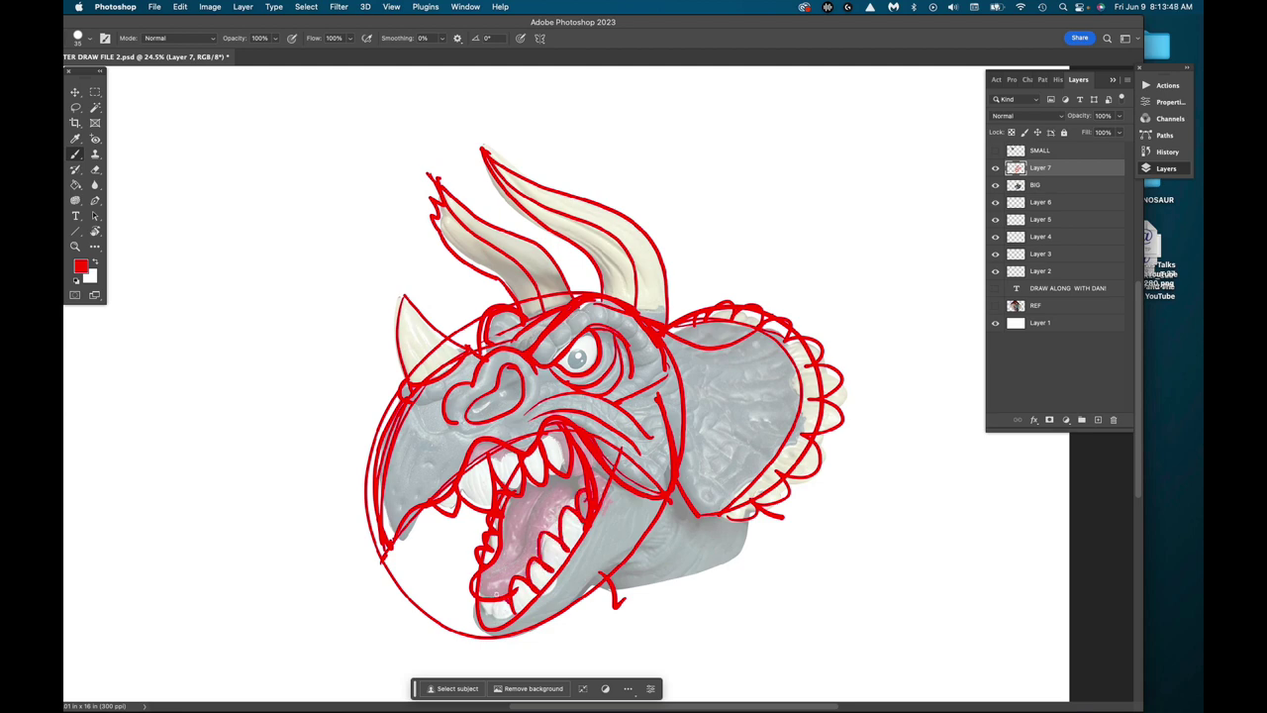
{"action": "mouse_move", "coordinate": [501, 592]}
{"action": "left_mouse_down"}
{"action": "mouse_move", "coordinate": [487, 616]}
{"action": "mouse_move", "coordinate": [519, 620]}
{"action": "mouse_move", "coordinate": [475, 625]}
{"action": "mouse_move", "coordinate": [515, 639]}
{"action": "mouse_move", "coordinate": [623, 556]}
{"action": "mouse_move", "coordinate": [648, 553]}
{"action": "mouse_move", "coordinate": [634, 567]}
{"action": "mouse_move", "coordinate": [608, 557]}
{"action": "mouse_move", "coordinate": [515, 640]}
{"action": "mouse_move", "coordinate": [472, 604]}
{"action": "left_mouse_up"}
{"action": "left_click_drag", "start_coordinate": [601, 578], "coordinate": [606, 606]}
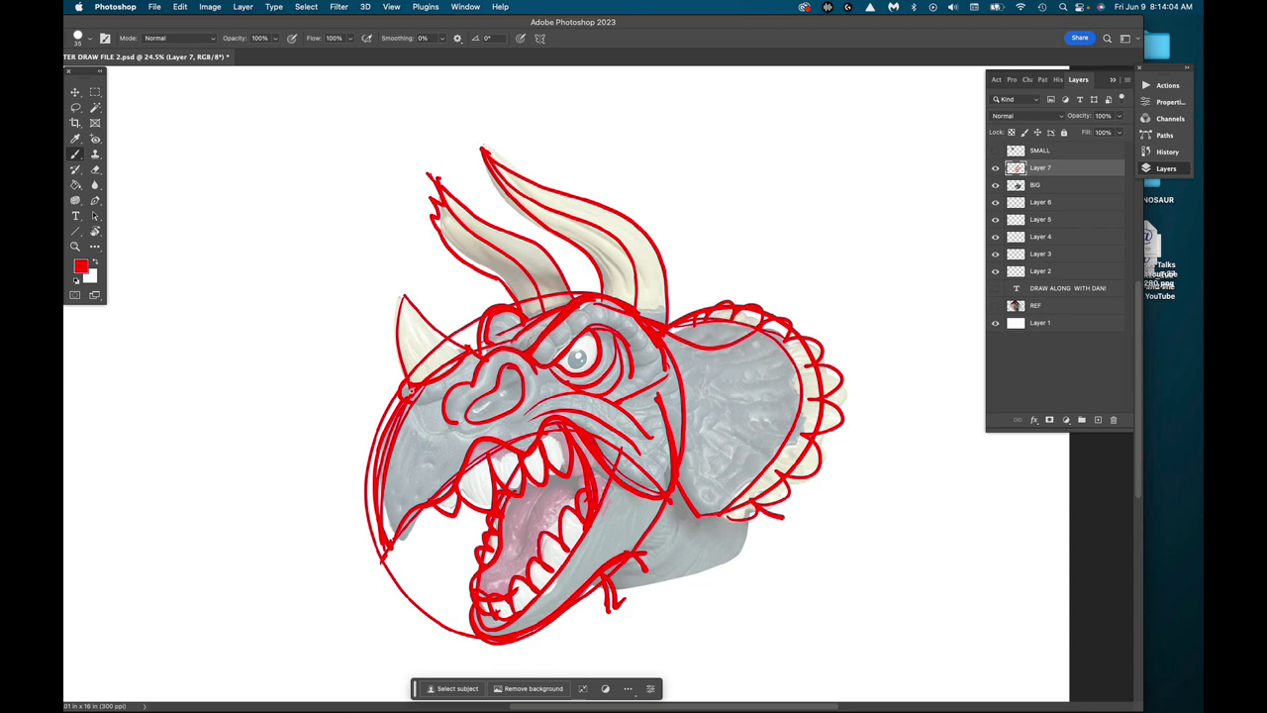
Step: Detail the face with snout wrinkles, segmented scales on both brows and an extra tooth edge near the beak
{"action": "mouse_move", "coordinate": [380, 477]}
{"action": "left_mouse_down"}
{"action": "mouse_move", "coordinate": [394, 542]}
{"action": "mouse_move", "coordinate": [428, 501]}
{"action": "left_mouse_up"}
{"action": "mouse_move", "coordinate": [500, 431]}
{"action": "left_mouse_down"}
{"action": "mouse_move", "coordinate": [455, 437]}
{"action": "mouse_move", "coordinate": [414, 416]}
{"action": "left_mouse_up"}
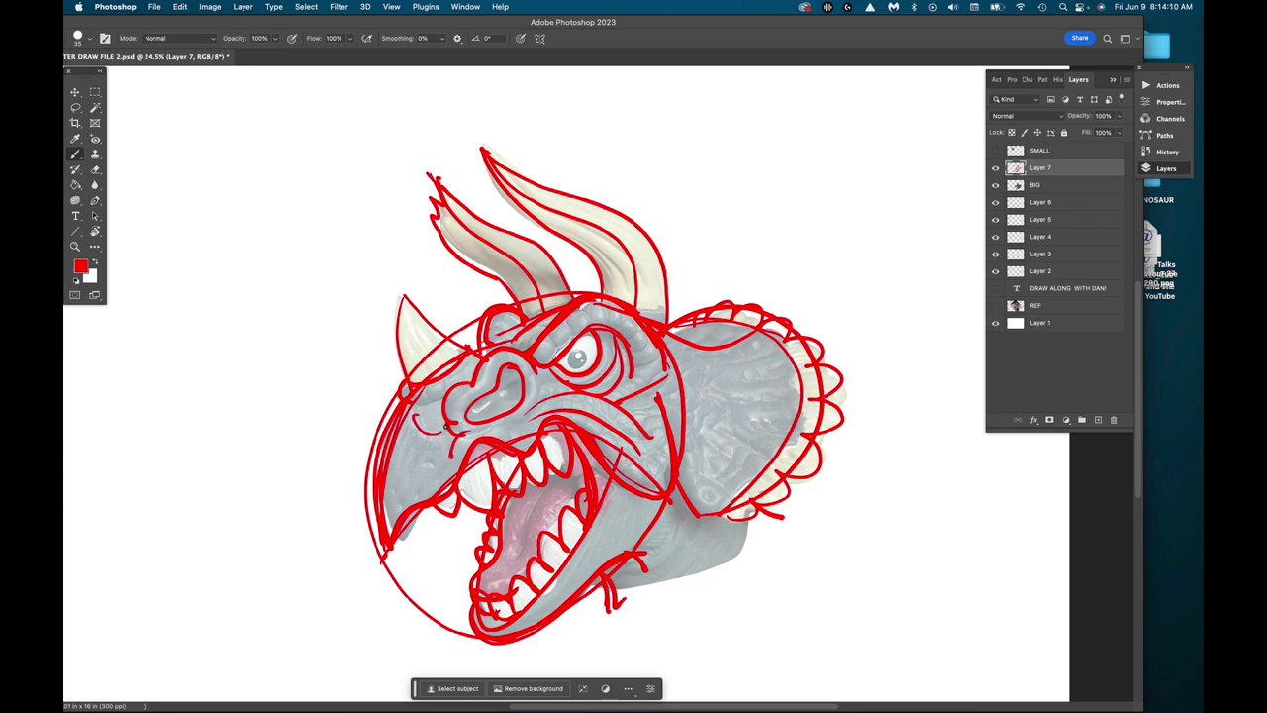
{"action": "left_click_drag", "start_coordinate": [539, 377], "coordinate": [535, 410]}
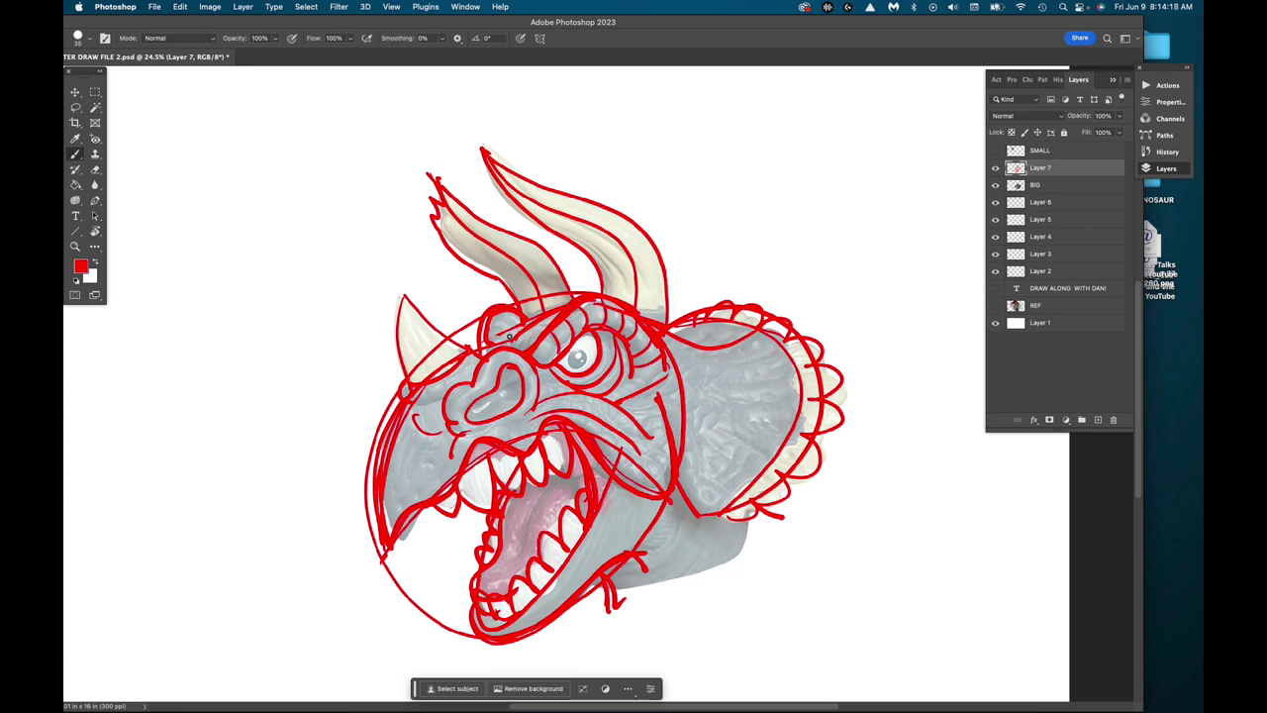
{"action": "mouse_move", "coordinate": [507, 334]}
{"action": "left_mouse_down"}
{"action": "mouse_move", "coordinate": [495, 337]}
{"action": "mouse_move", "coordinate": [511, 323]}
{"action": "mouse_move", "coordinate": [495, 315]}
{"action": "left_mouse_up"}
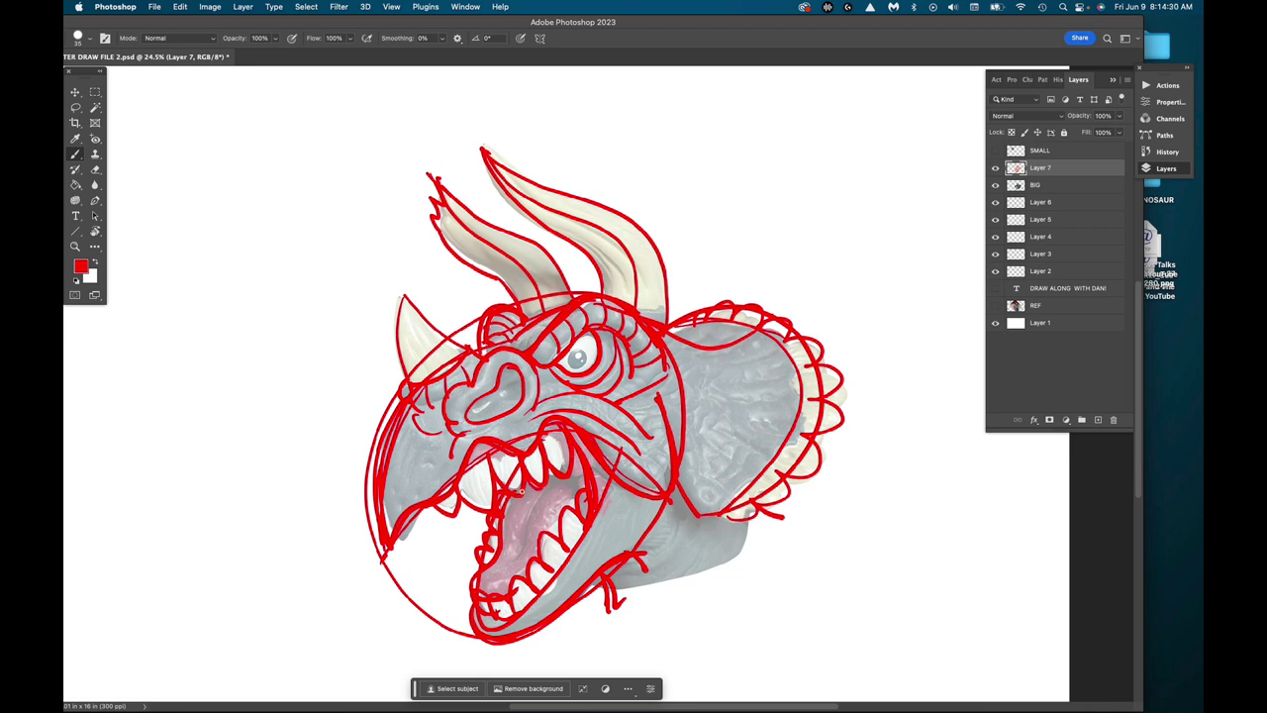
{"action": "left_click_drag", "start_coordinate": [451, 517], "coordinate": [434, 510]}
Step: Draw radiating crease lines across the frill and curved fold lines down the neck
{"action": "mouse_move", "coordinate": [695, 381]}
{"action": "left_mouse_down"}
{"action": "mouse_move", "coordinate": [796, 394]}
{"action": "mouse_move", "coordinate": [729, 432]}
{"action": "mouse_move", "coordinate": [782, 449]}
{"action": "left_mouse_up"}
{"action": "left_click_drag", "start_coordinate": [689, 436], "coordinate": [751, 487]}
{"action": "left_click_drag", "start_coordinate": [725, 335], "coordinate": [699, 338]}
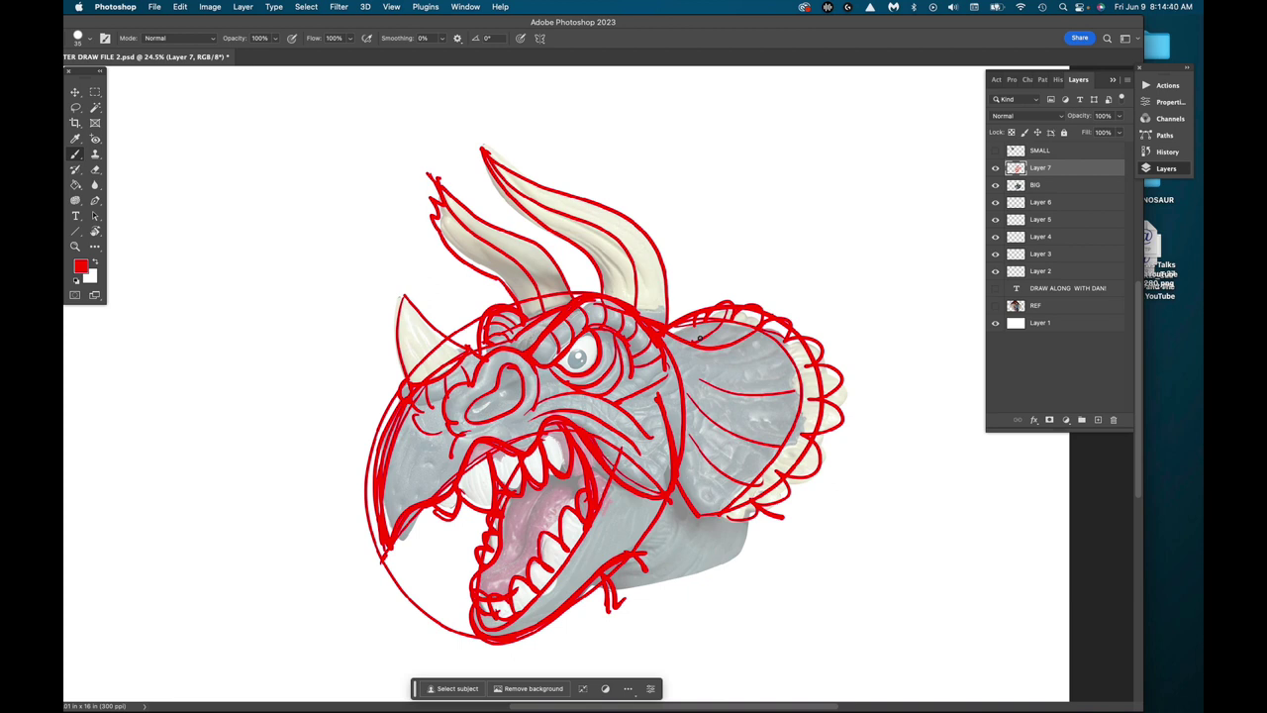
{"action": "mouse_move", "coordinate": [687, 501]}
{"action": "left_mouse_down"}
{"action": "mouse_move", "coordinate": [660, 564]}
{"action": "mouse_move", "coordinate": [681, 559]}
{"action": "left_mouse_up"}
Step: Add the tongue's contour line inside the mouth and the iris in the eye
{"action": "left_click_drag", "start_coordinate": [506, 562], "coordinate": [557, 482]}
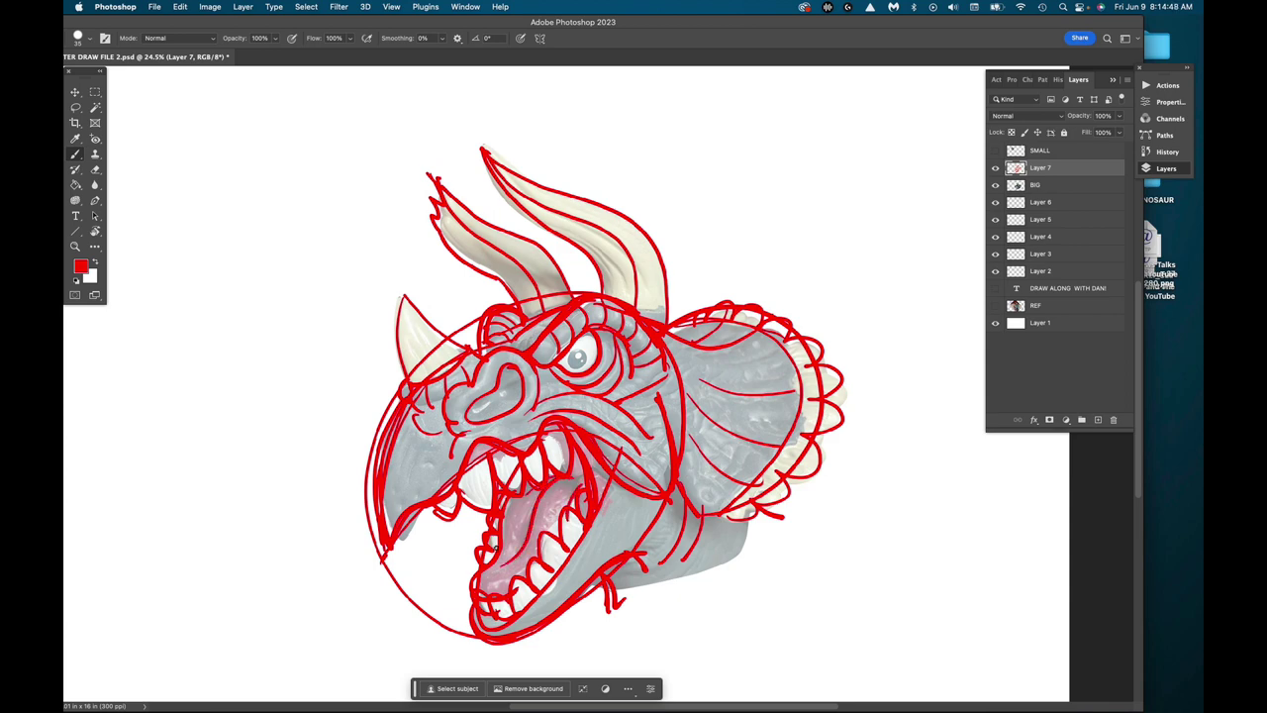
{"action": "mouse_move", "coordinate": [582, 356]}
{"action": "left_mouse_down"}
{"action": "mouse_move", "coordinate": [573, 347]}
{"action": "mouse_move", "coordinate": [580, 371]}
{"action": "mouse_move", "coordinate": [566, 353]}
{"action": "mouse_move", "coordinate": [591, 344]}
{"action": "left_mouse_up"}
Step: Move the red sketch off the dinosaur photo and hide the BIG layer to show the sketch alone
{"action": "left_click", "coordinate": [76, 92]}
{"action": "mouse_move", "coordinate": [669, 302]}
{"action": "left_mouse_down"}
{"action": "mouse_move", "coordinate": [485, 273]}
{"action": "mouse_move", "coordinate": [246, 271]}
{"action": "left_mouse_up"}
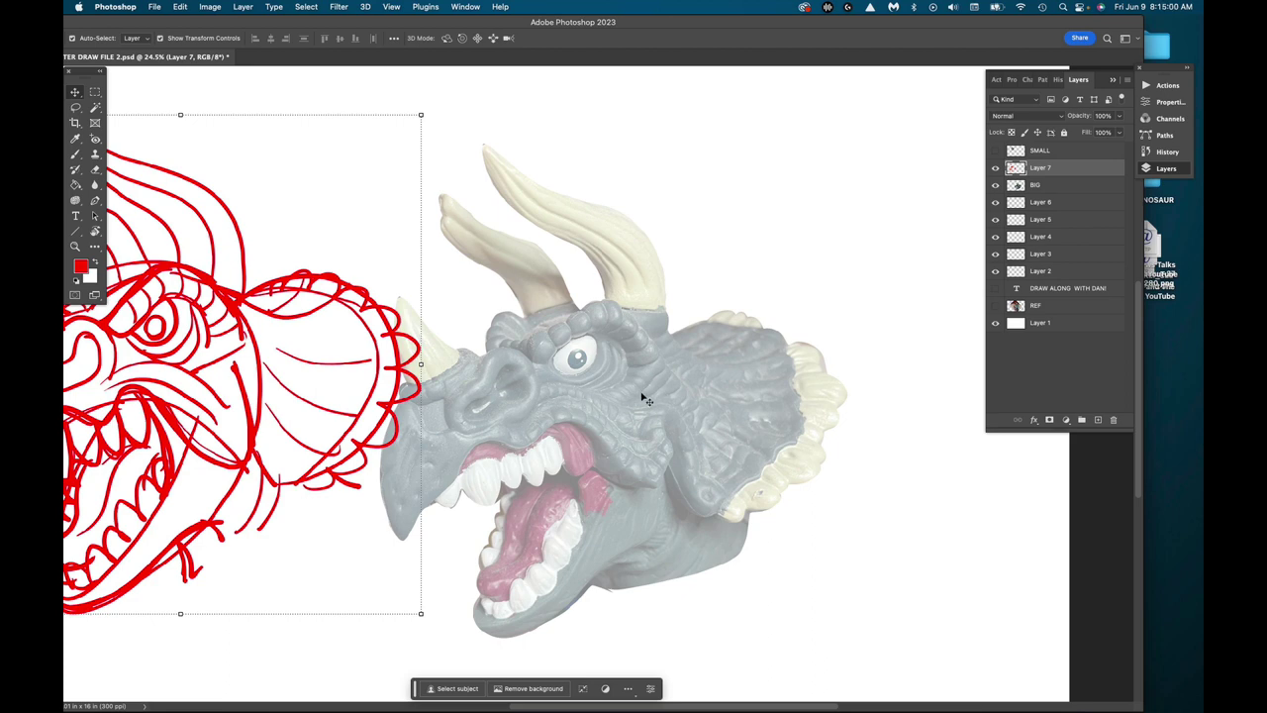
{"action": "left_click", "coordinate": [645, 396]}
{"action": "left_click", "coordinate": [996, 185]}
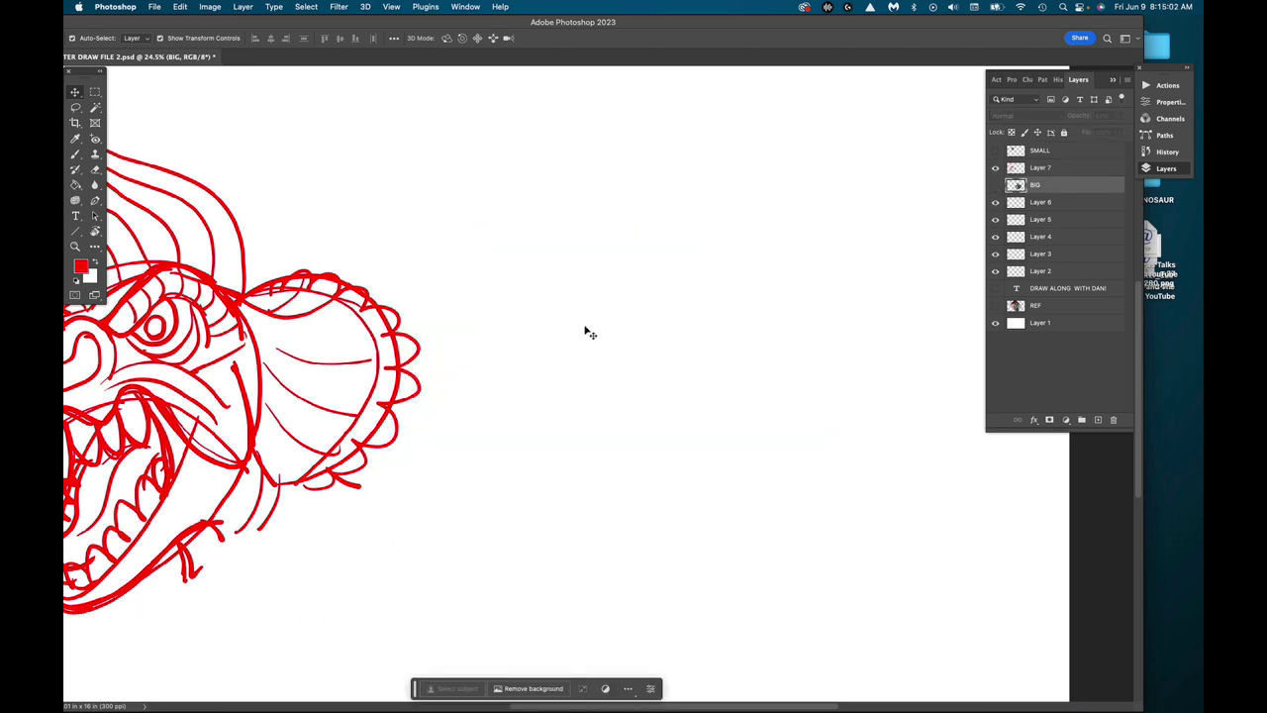
{"action": "left_click", "coordinate": [76, 247]}
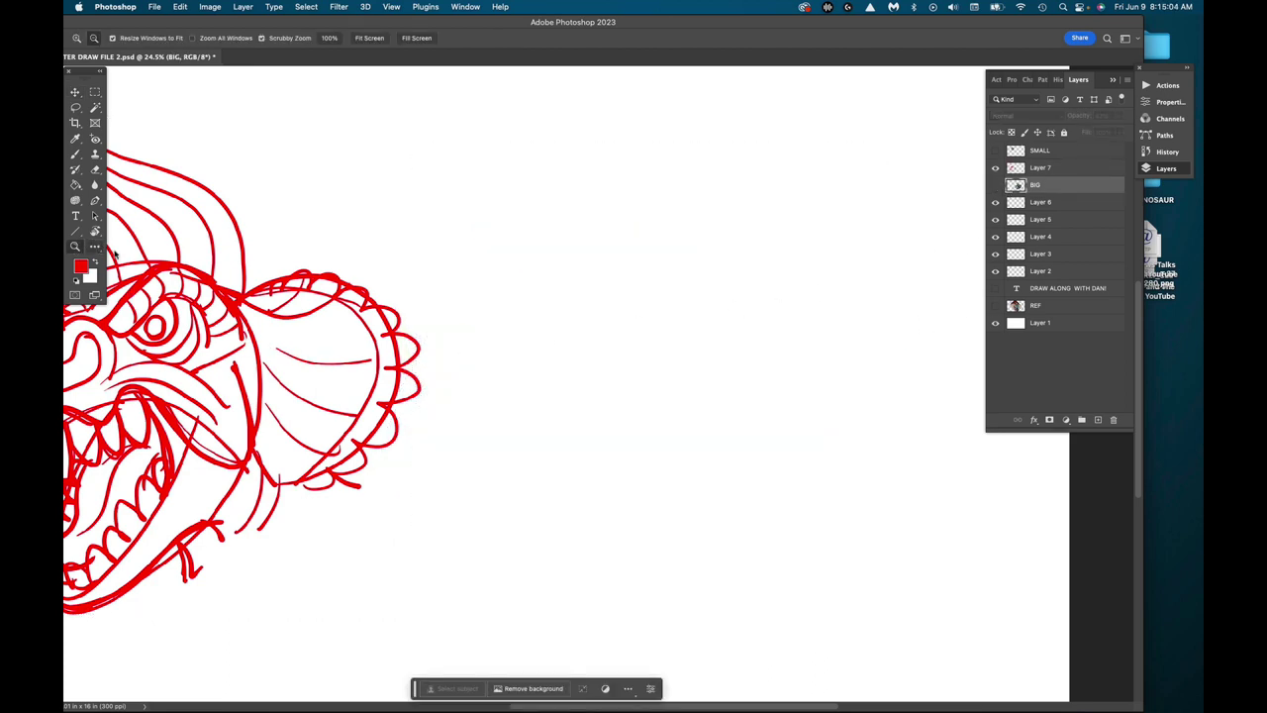
{"action": "left_click", "coordinate": [328, 321]}
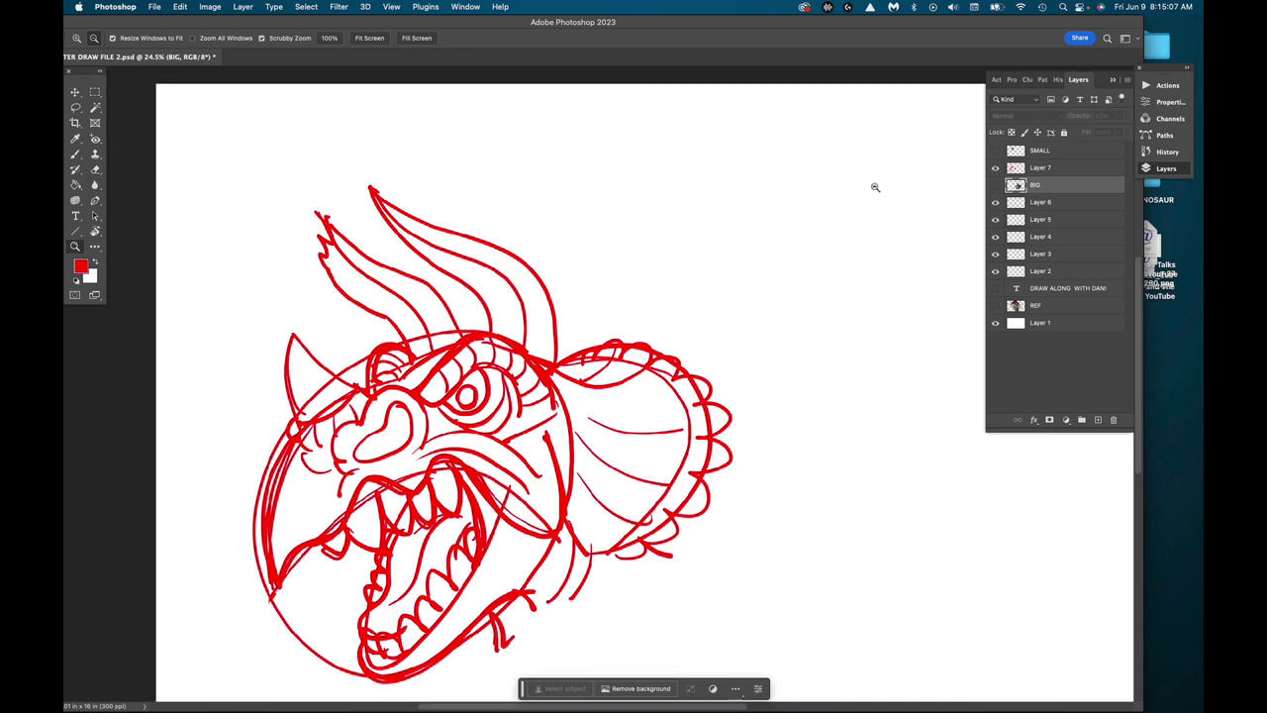
Step: Show the SMALL layer and move the dinosaur photo into the upper-left corner of the canvas
{"action": "left_click", "coordinate": [996, 151]}
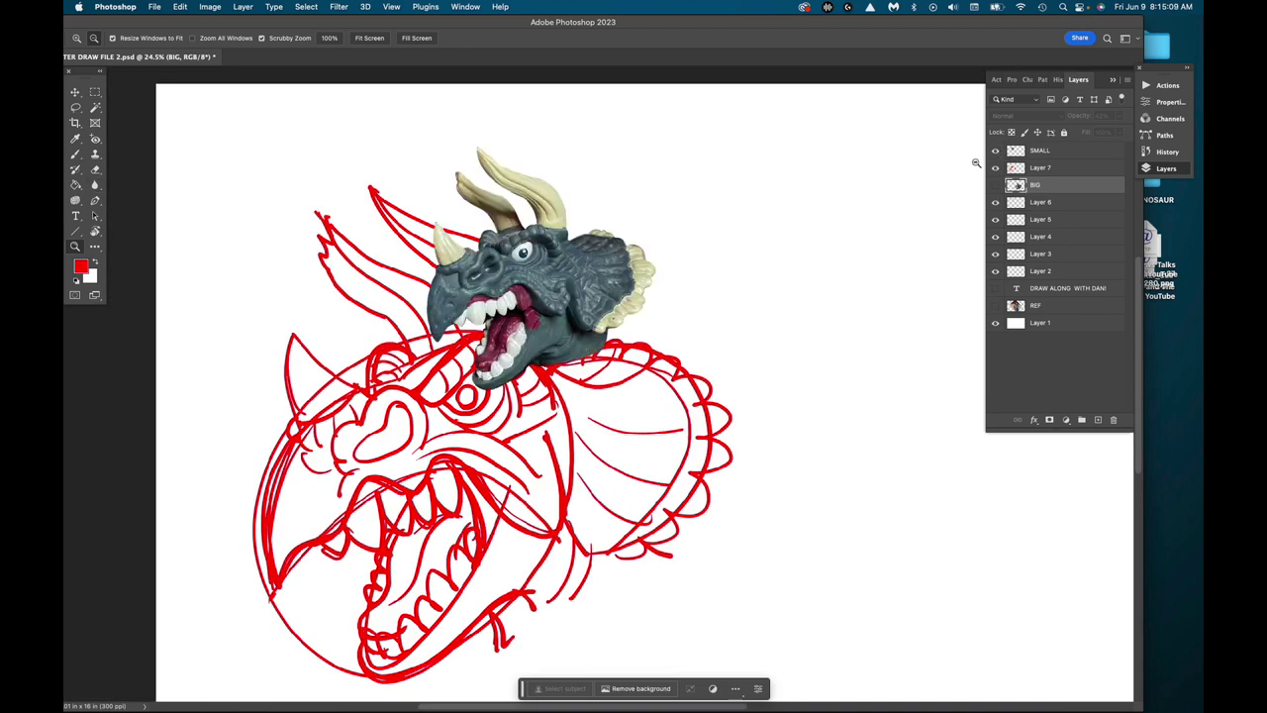
{"action": "left_click", "coordinate": [74, 91]}
{"action": "left_click_drag", "start_coordinate": [574, 275], "coordinate": [344, 200]}
Step: Shrink the red sketch on Layer 7 to roughly the photo's size and place it directly below the photo
{"action": "left_click", "coordinate": [522, 349]}
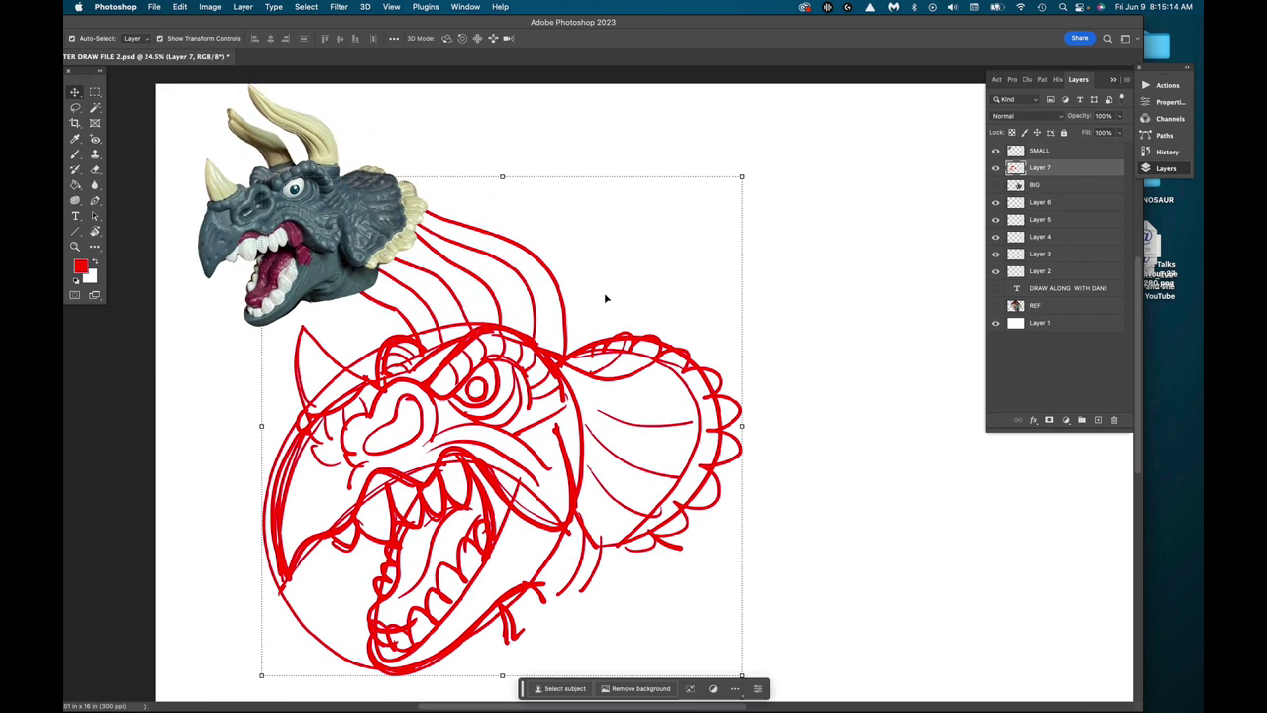
{"action": "left_click_drag", "start_coordinate": [744, 175], "coordinate": [518, 418]}
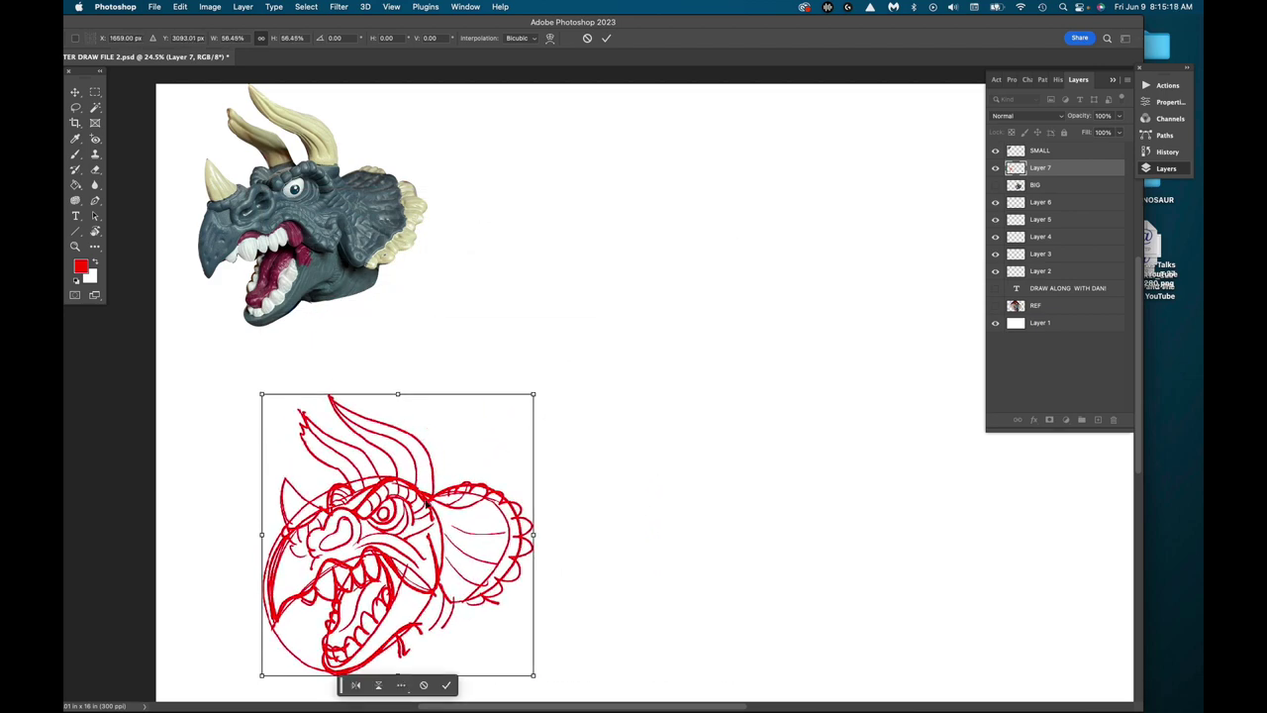
{"action": "mouse_move", "coordinate": [426, 501]}
{"action": "left_mouse_down"}
{"action": "mouse_move", "coordinate": [378, 449]}
{"action": "mouse_move", "coordinate": [386, 417]}
{"action": "left_mouse_up"}
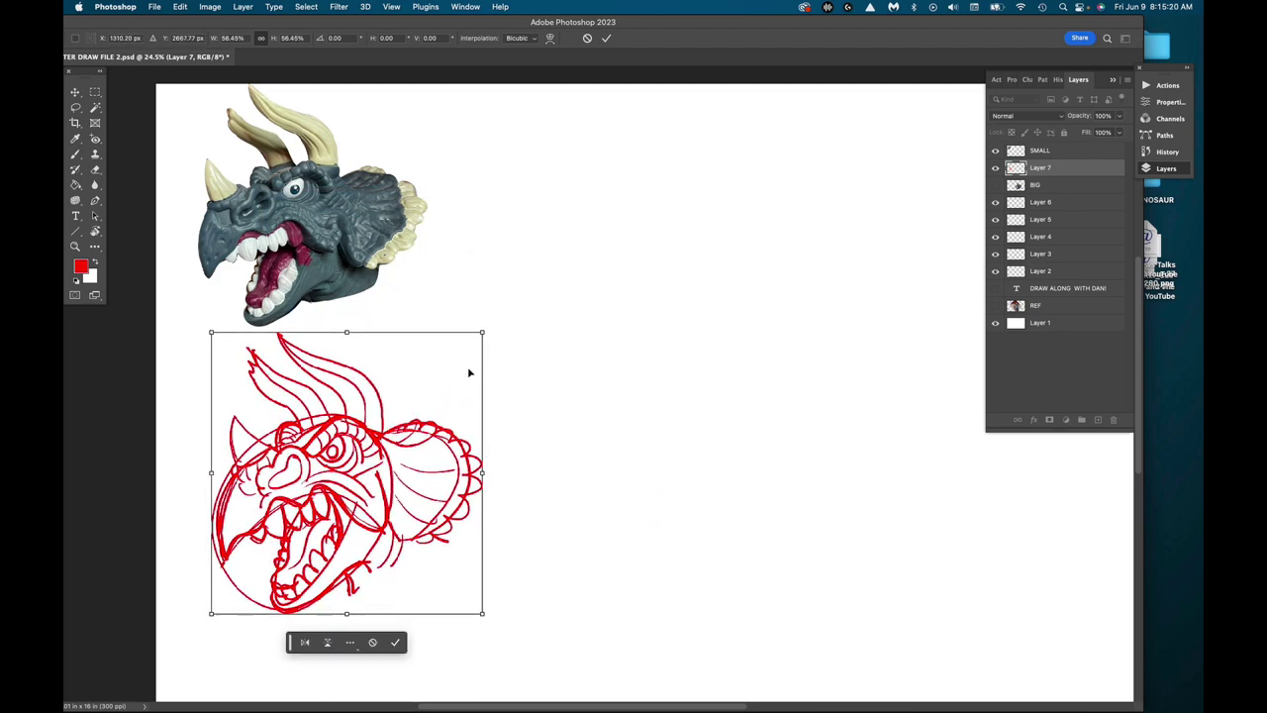
{"action": "left_click_drag", "start_coordinate": [481, 336], "coordinate": [463, 352]}
{"action": "left_click_drag", "start_coordinate": [364, 452], "coordinate": [370, 437]}
Step: Nudge the red sketch closer beneath the photo and park the floating tool palette beside it, clear of the drawing
{"action": "left_click", "coordinate": [75, 250]}
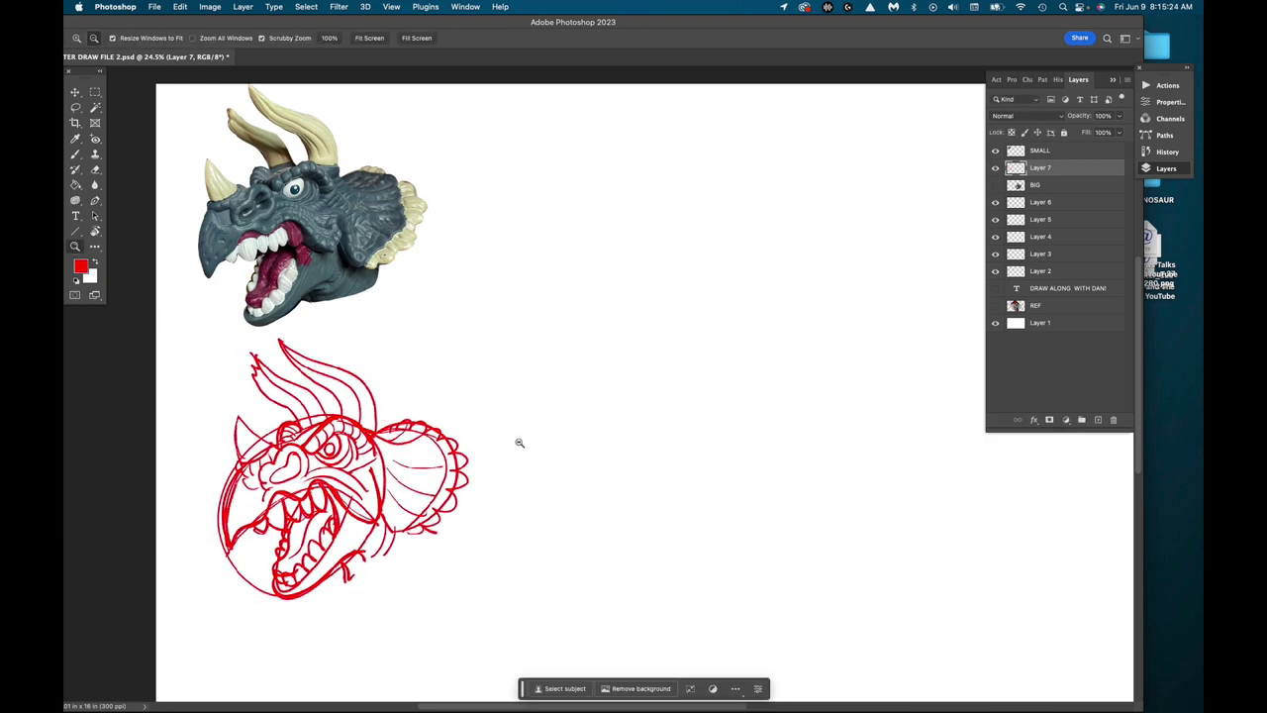
{"action": "left_click", "coordinate": [509, 445], "text": "alt"}
{"action": "left_click_drag", "start_coordinate": [553, 429], "coordinate": [413, 328]}
{"action": "left_click_drag", "start_coordinate": [81, 78], "coordinate": [92, 457]}
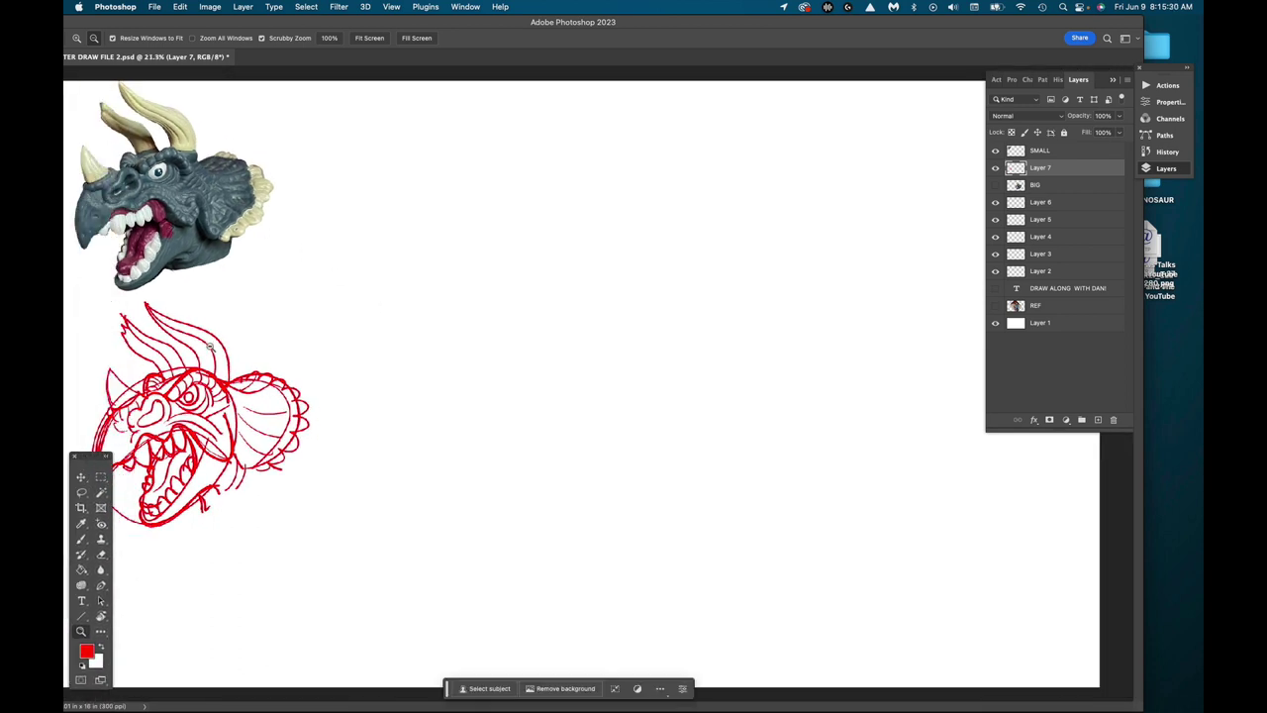
{"action": "left_click", "coordinate": [81, 477]}
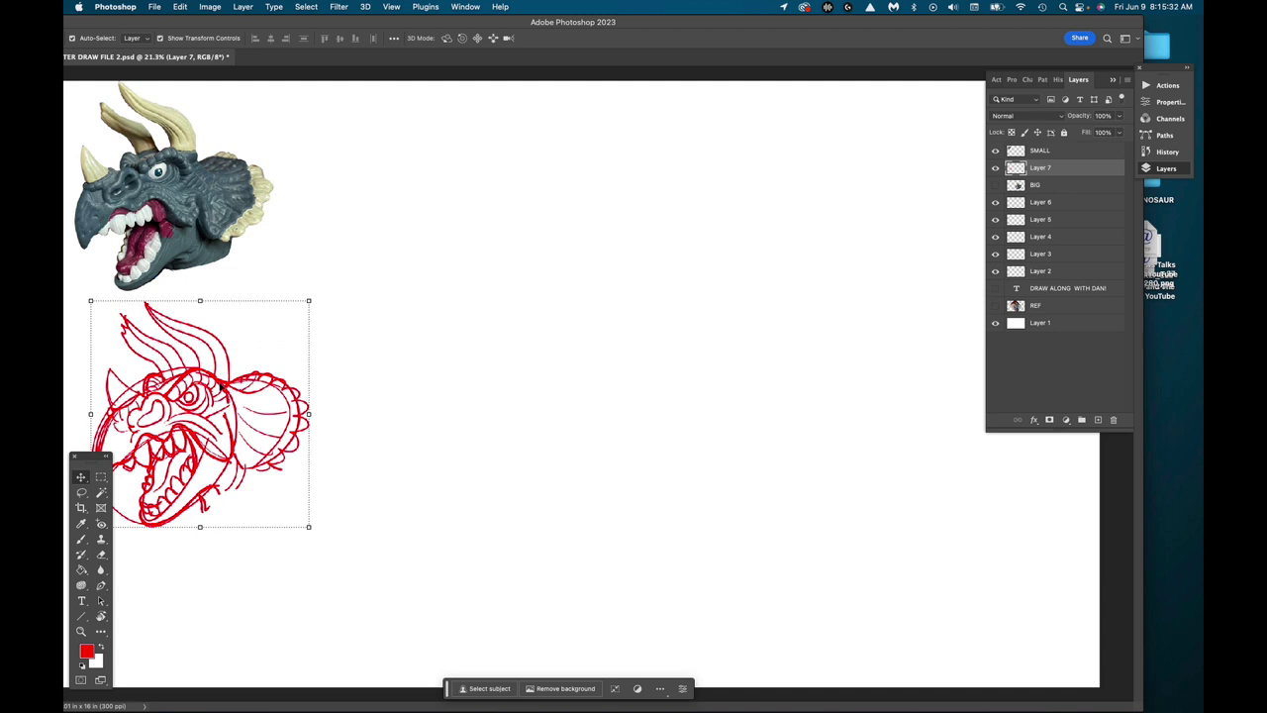
{"action": "left_click_drag", "start_coordinate": [220, 397], "coordinate": [258, 374]}
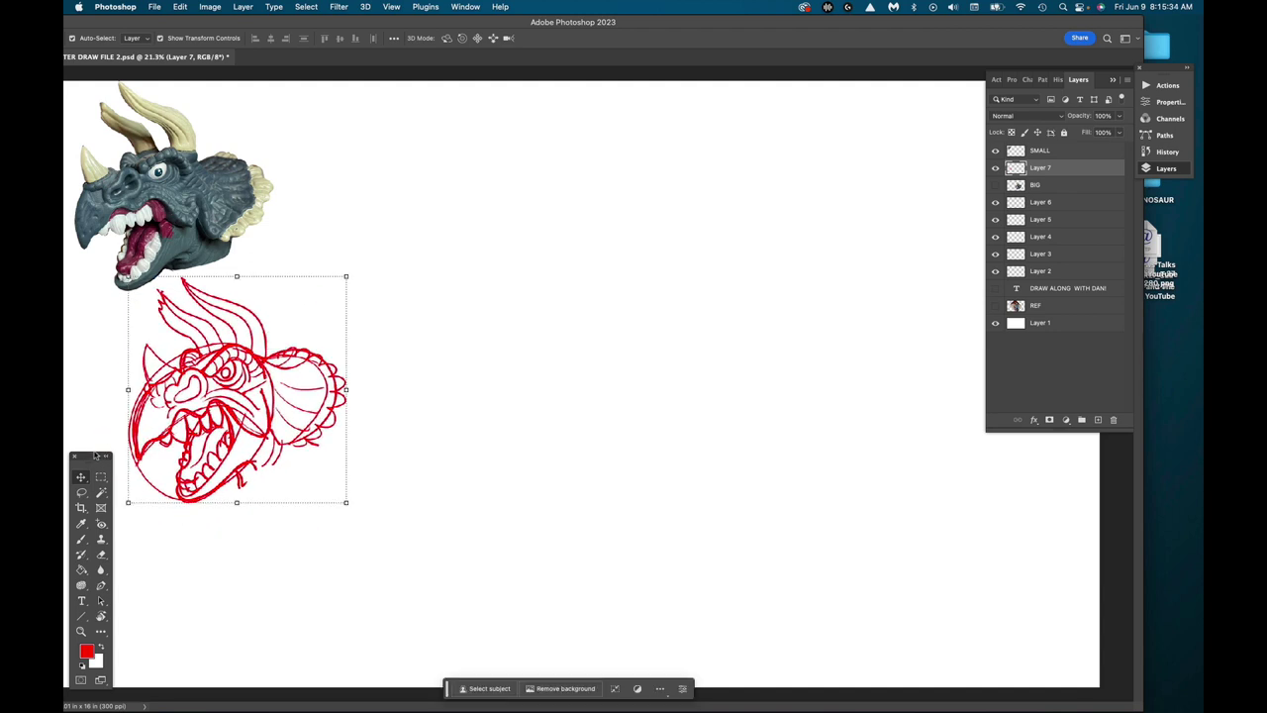
{"action": "left_click_drag", "start_coordinate": [109, 457], "coordinate": [116, 312]}
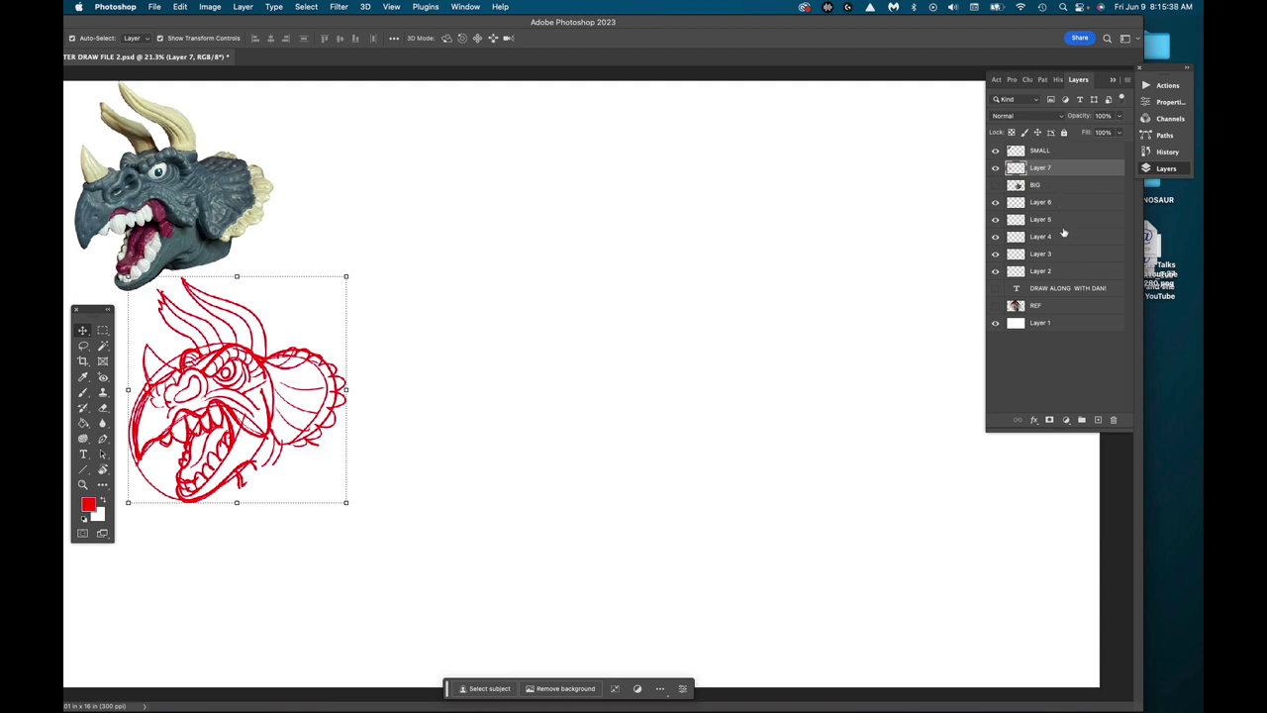
Step: Add a new layer above SMALL and brush a large tilted red oval for the head in the empty canvas area
{"action": "left_click", "coordinate": [1048, 153]}
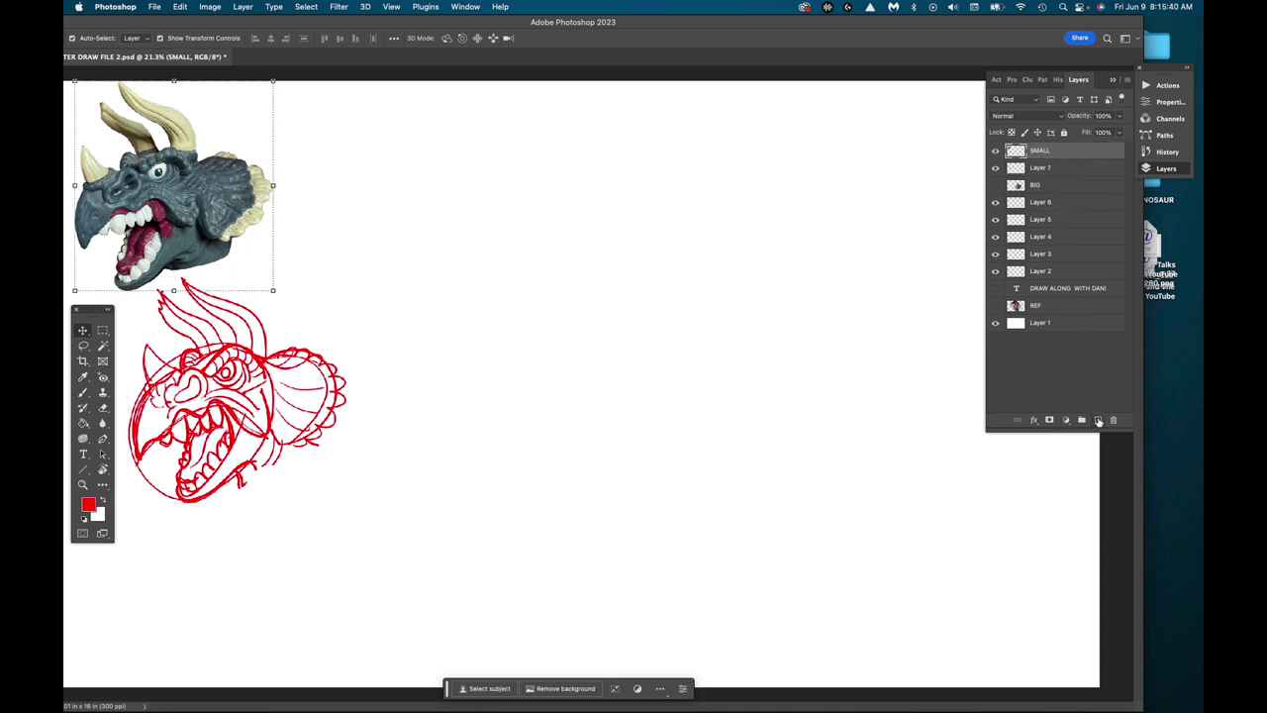
{"action": "left_click", "coordinate": [1096, 419]}
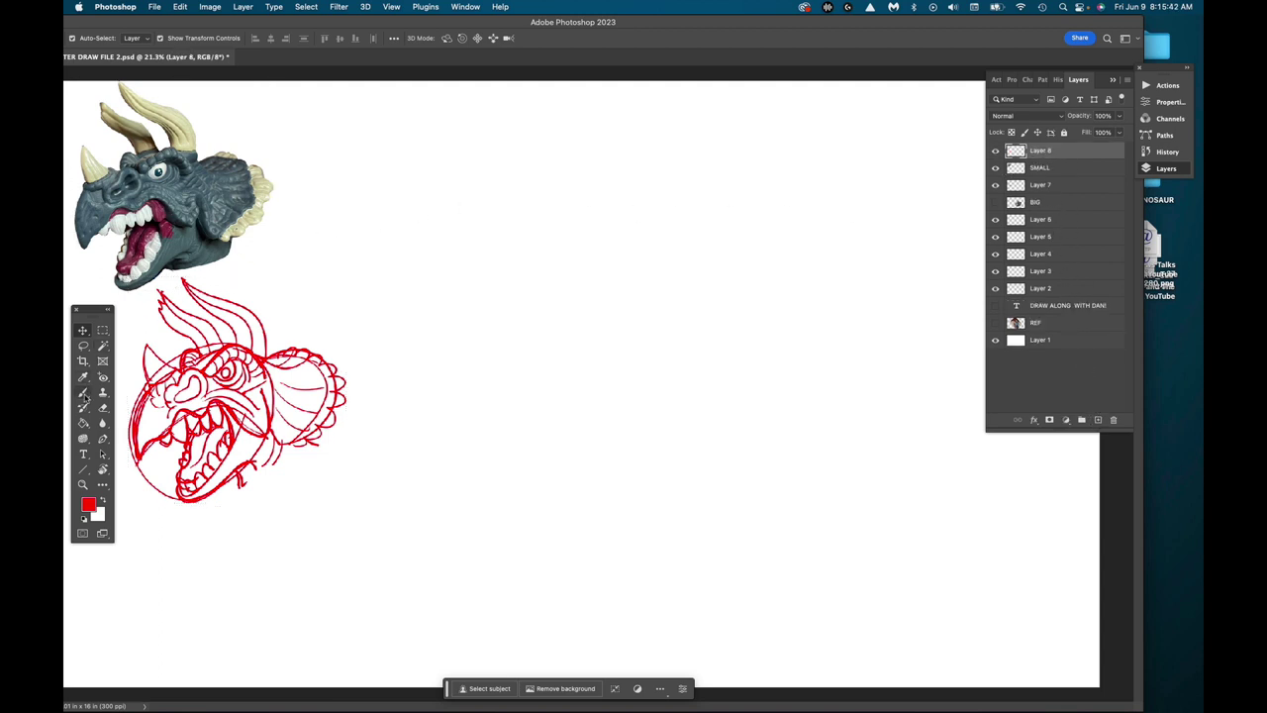
{"action": "left_click", "coordinate": [84, 392]}
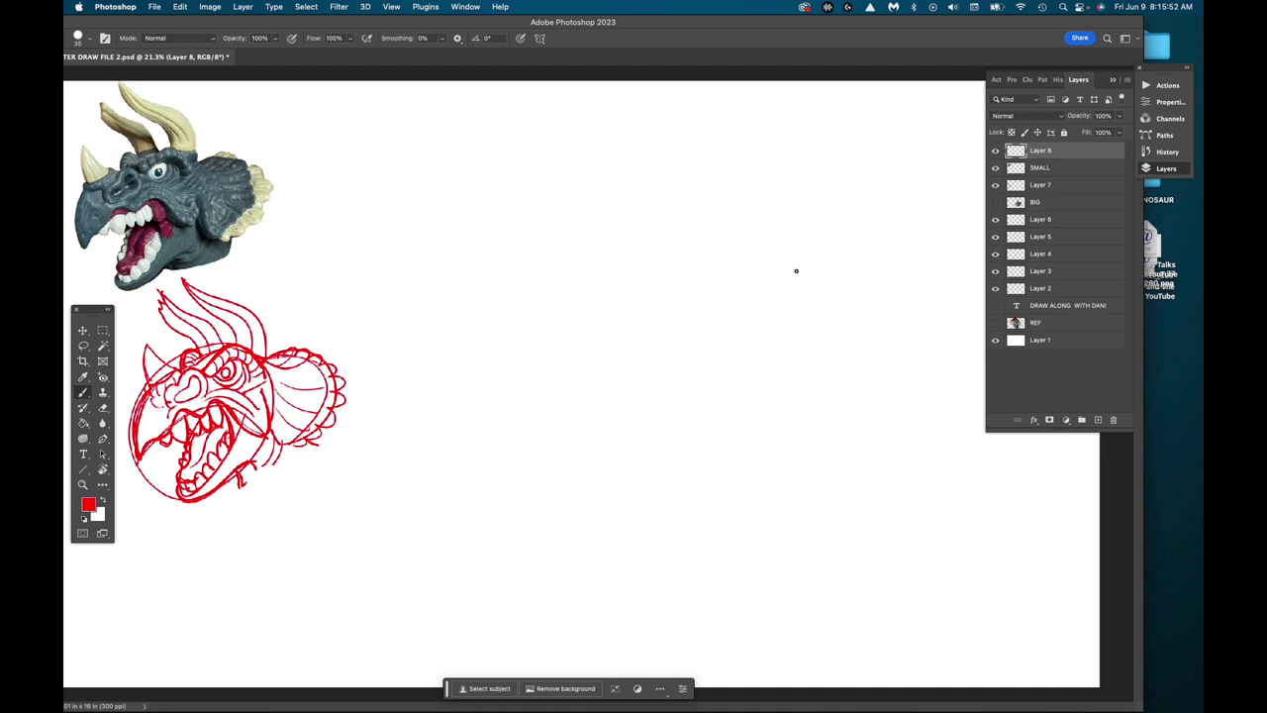
{"action": "mouse_move", "coordinate": [792, 232]}
{"action": "left_mouse_down"}
{"action": "mouse_move", "coordinate": [702, 204]}
{"action": "mouse_move", "coordinate": [515, 515]}
{"action": "mouse_move", "coordinate": [811, 430]}
{"action": "mouse_move", "coordinate": [768, 202]}
{"action": "mouse_move", "coordinate": [551, 297]}
{"action": "left_mouse_up"}
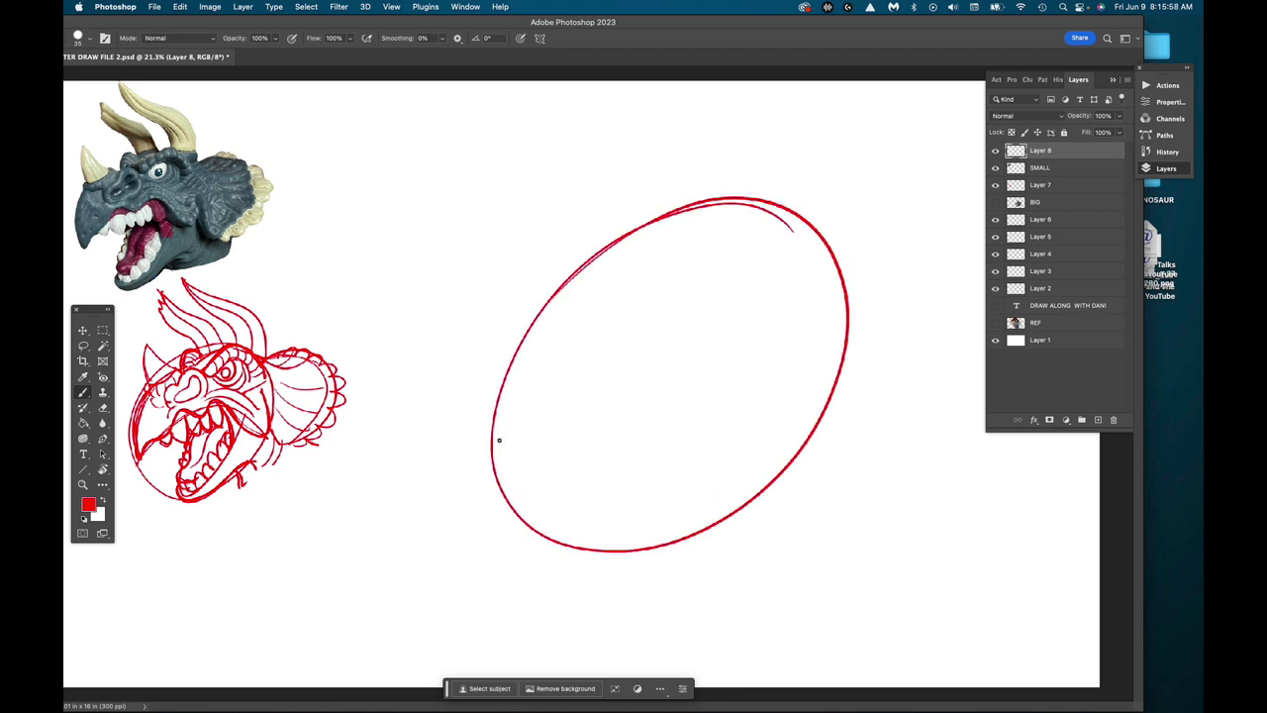
Step: Draw the beak's curved front along the oval and the arched mouth line running back across the head
{"action": "mouse_move", "coordinate": [492, 474]}
{"action": "left_mouse_down"}
{"action": "mouse_move", "coordinate": [498, 375]}
{"action": "mouse_move", "coordinate": [563, 272]}
{"action": "mouse_move", "coordinate": [606, 255]}
{"action": "mouse_move", "coordinate": [497, 326]}
{"action": "mouse_move", "coordinate": [482, 481]}
{"action": "mouse_move", "coordinate": [481, 415]}
{"action": "mouse_move", "coordinate": [546, 280]}
{"action": "mouse_move", "coordinate": [609, 255]}
{"action": "mouse_move", "coordinate": [637, 226]}
{"action": "mouse_move", "coordinate": [734, 199]}
{"action": "left_mouse_up"}
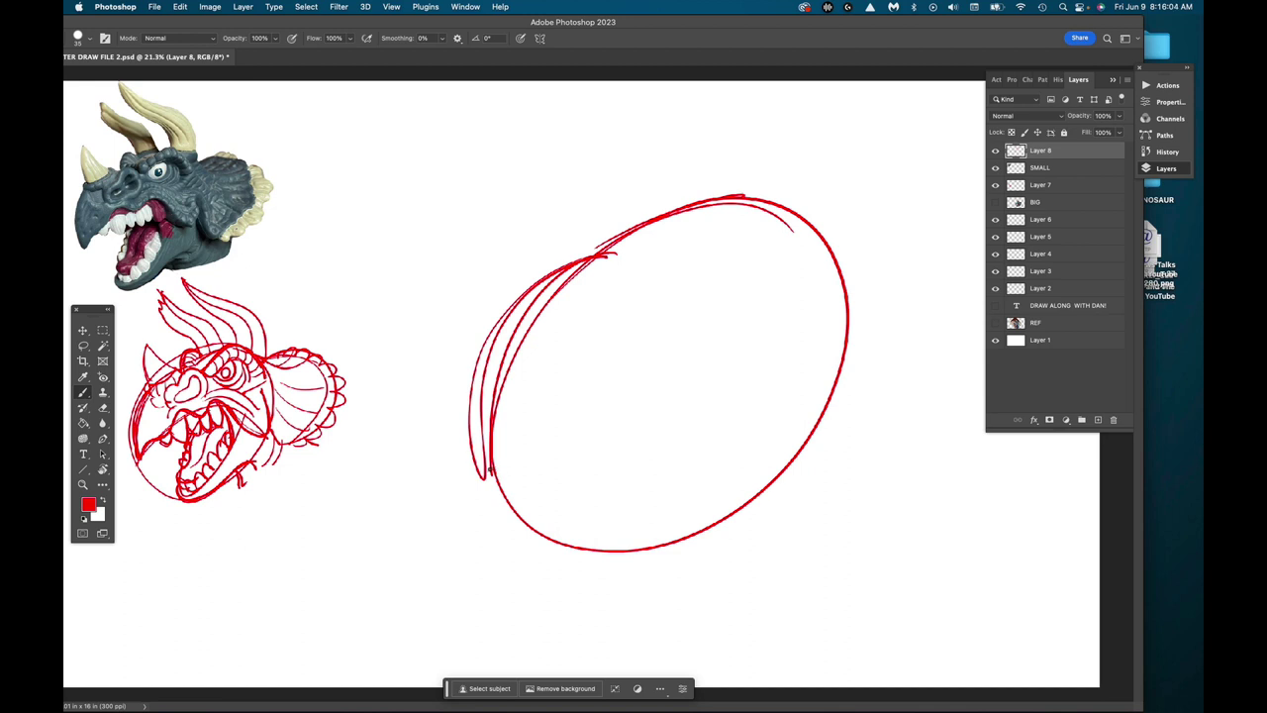
{"action": "mouse_move", "coordinate": [489, 472]}
{"action": "left_mouse_down"}
{"action": "mouse_move", "coordinate": [574, 406]}
{"action": "mouse_move", "coordinate": [836, 327]}
{"action": "left_mouse_up"}
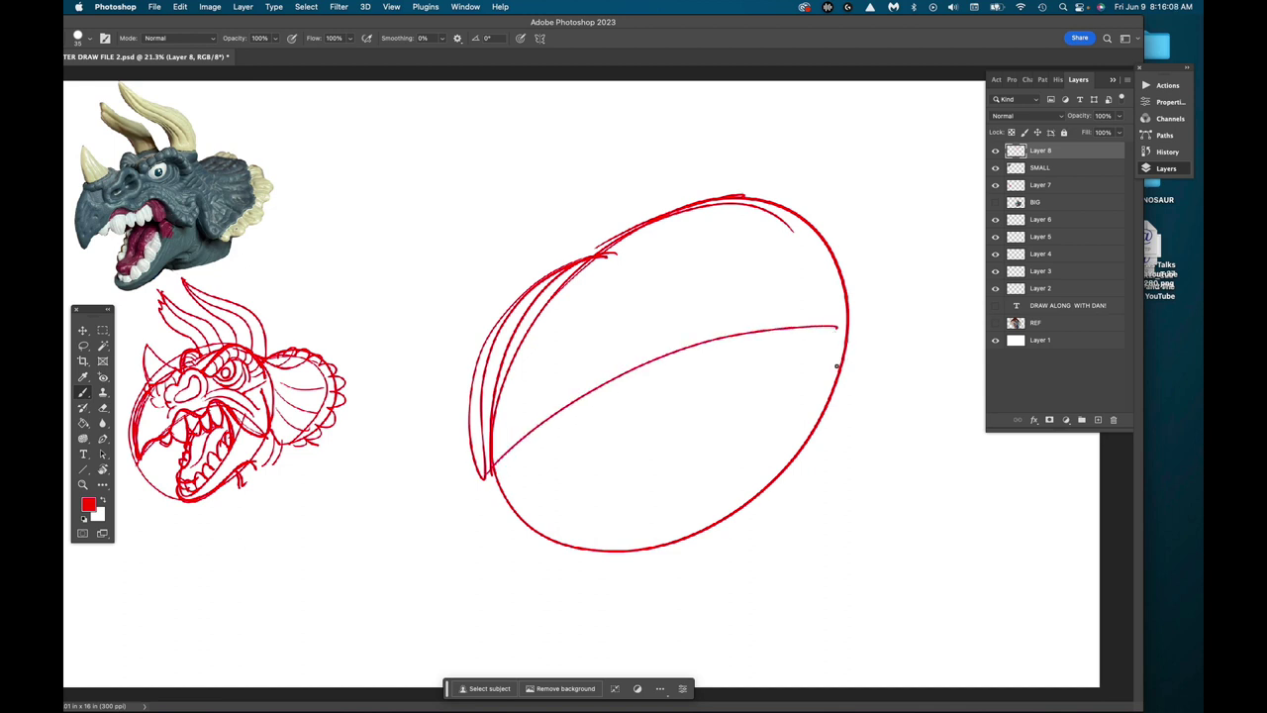
{"action": "mouse_move", "coordinate": [828, 404]}
{"action": "left_mouse_down"}
{"action": "mouse_move", "coordinate": [758, 346]}
{"action": "mouse_move", "coordinate": [652, 361]}
{"action": "mouse_move", "coordinate": [507, 451]}
{"action": "mouse_move", "coordinate": [651, 355]}
{"action": "mouse_move", "coordinate": [726, 351]}
{"action": "mouse_move", "coordinate": [779, 383]}
{"action": "mouse_move", "coordinate": [810, 423]}
{"action": "mouse_move", "coordinate": [732, 349]}
{"action": "mouse_move", "coordinate": [604, 372]}
{"action": "mouse_move", "coordinate": [493, 458]}
{"action": "mouse_move", "coordinate": [476, 484]}
{"action": "left_mouse_up"}
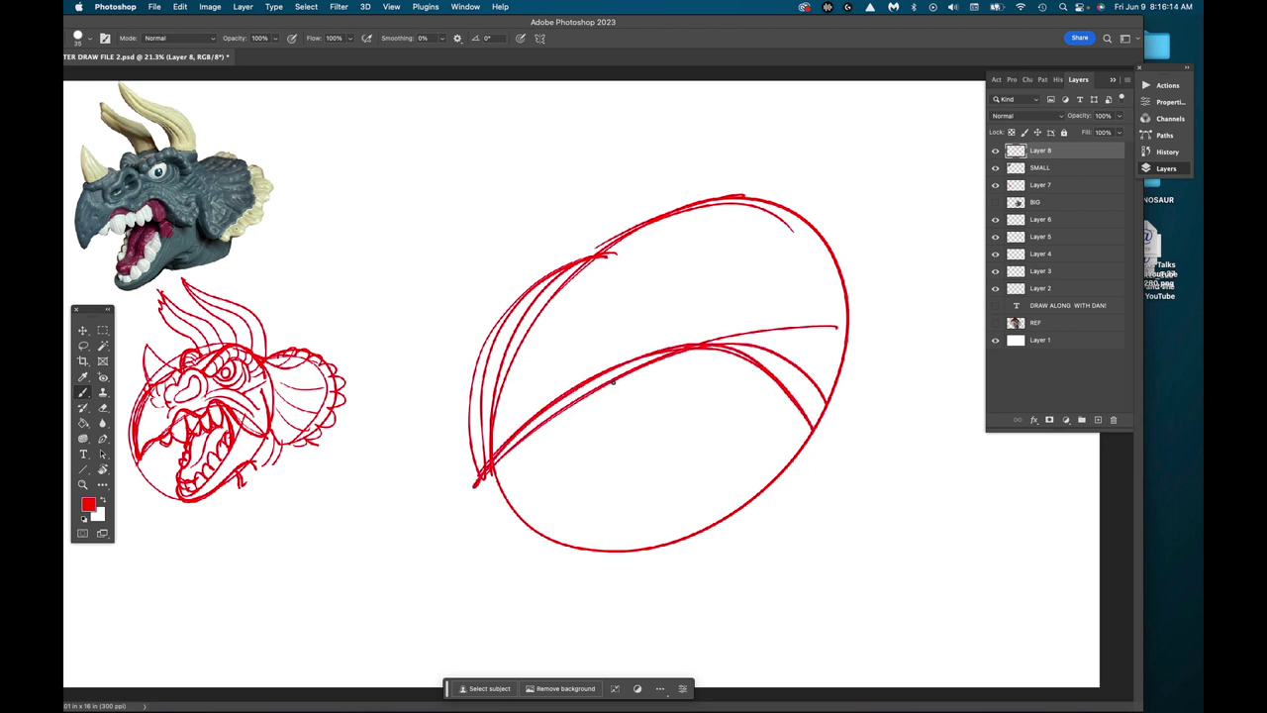
Step: Draw the lower jaw as a slanted loop hanging from the mouth line, undoing and redrawing the first stroke
{"action": "mouse_move", "coordinate": [631, 369]}
{"action": "left_mouse_down"}
{"action": "mouse_move", "coordinate": [570, 478]}
{"action": "mouse_move", "coordinate": [577, 536]}
{"action": "left_mouse_up"}
{"action": "key", "text": "super+z"}
{"action": "mouse_move", "coordinate": [651, 356]}
{"action": "left_mouse_down"}
{"action": "mouse_move", "coordinate": [586, 530]}
{"action": "mouse_move", "coordinate": [603, 568]}
{"action": "mouse_move", "coordinate": [659, 545]}
{"action": "mouse_move", "coordinate": [746, 468]}
{"action": "mouse_move", "coordinate": [782, 394]}
{"action": "mouse_move", "coordinate": [710, 503]}
{"action": "mouse_move", "coordinate": [602, 566]}
{"action": "left_mouse_up"}
{"action": "mouse_move", "coordinate": [629, 396]}
{"action": "left_mouse_down"}
{"action": "mouse_move", "coordinate": [587, 515]}
{"action": "mouse_move", "coordinate": [602, 564]}
{"action": "mouse_move", "coordinate": [679, 528]}
{"action": "mouse_move", "coordinate": [781, 382]}
{"action": "left_mouse_up"}
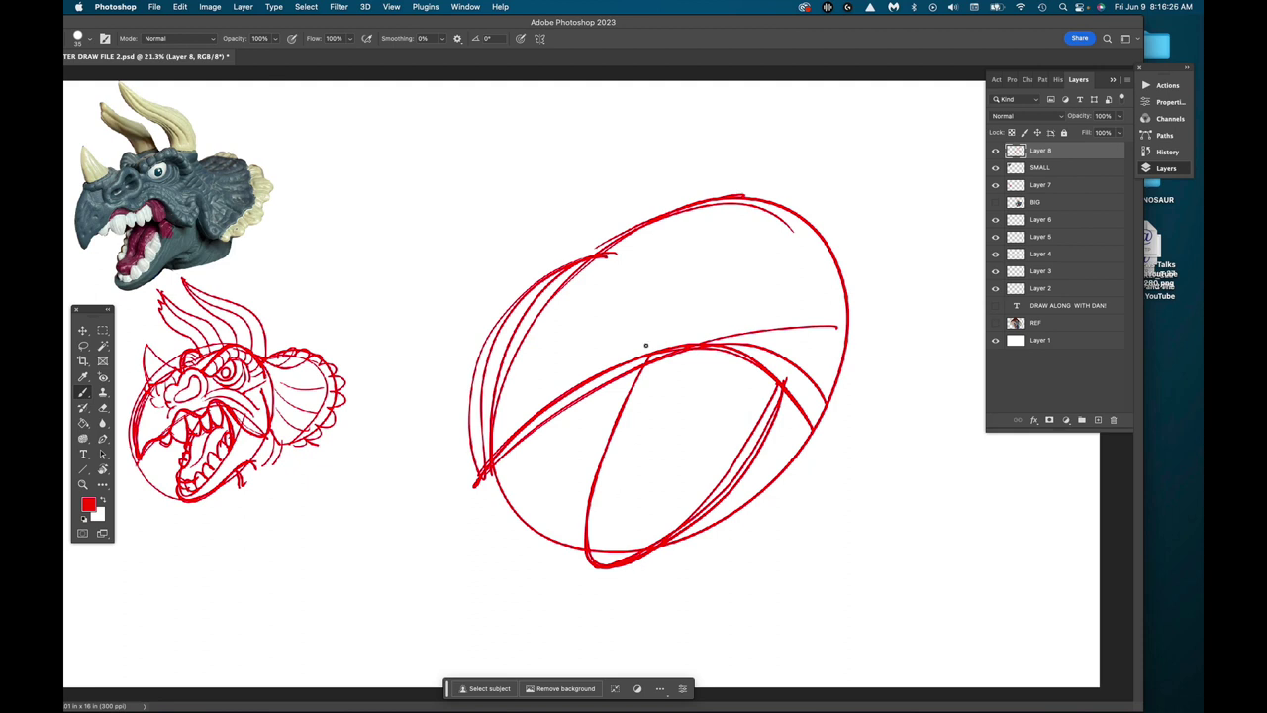
Step: Draw two rounded brow bumps along the top of the head oval
{"action": "mouse_move", "coordinate": [551, 288]}
{"action": "left_mouse_down"}
{"action": "mouse_move", "coordinate": [606, 254]}
{"action": "mouse_move", "coordinate": [638, 181]}
{"action": "mouse_move", "coordinate": [679, 210]}
{"action": "mouse_move", "coordinate": [582, 256]}
{"action": "left_mouse_up"}
{"action": "left_click_drag", "start_coordinate": [600, 190], "coordinate": [679, 212]}
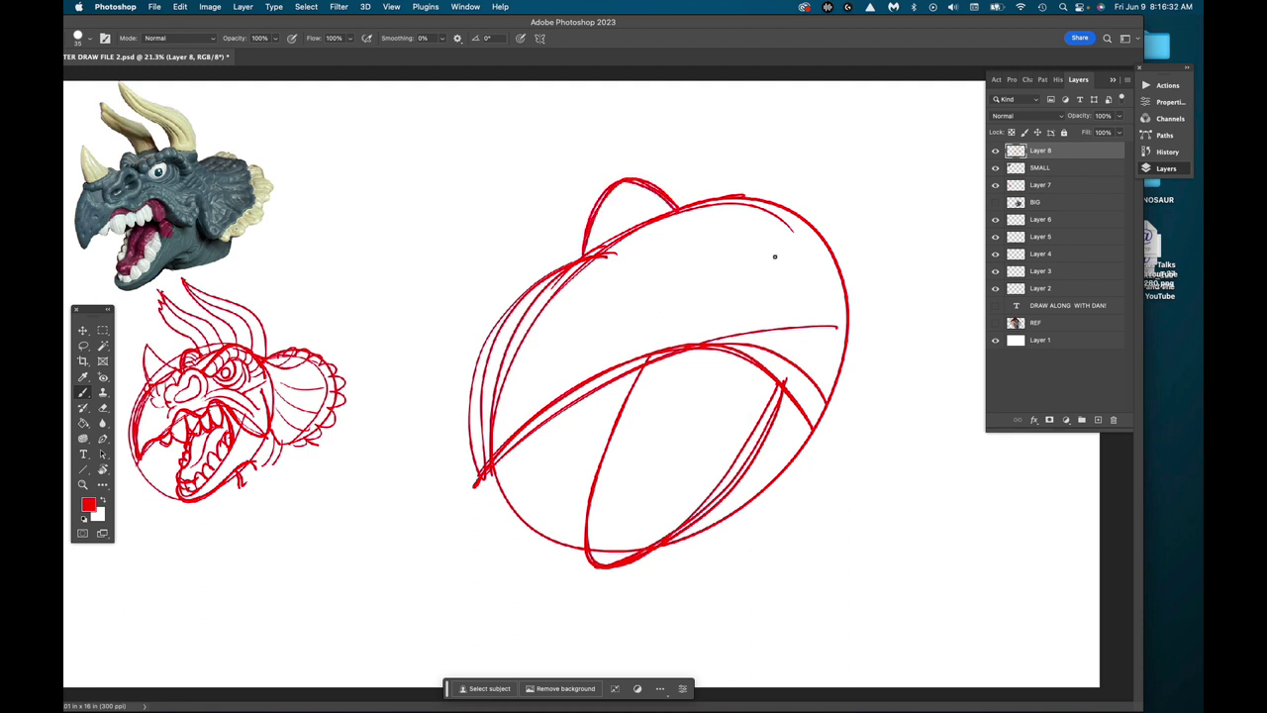
{"action": "left_click_drag", "start_coordinate": [790, 255], "coordinate": [714, 186]}
{"action": "mouse_move", "coordinate": [654, 256]}
{"action": "left_mouse_down"}
{"action": "mouse_move", "coordinate": [713, 184]}
{"action": "mouse_move", "coordinate": [806, 256]}
{"action": "mouse_move", "coordinate": [675, 238]}
{"action": "mouse_move", "coordinate": [663, 253]}
{"action": "left_mouse_up"}
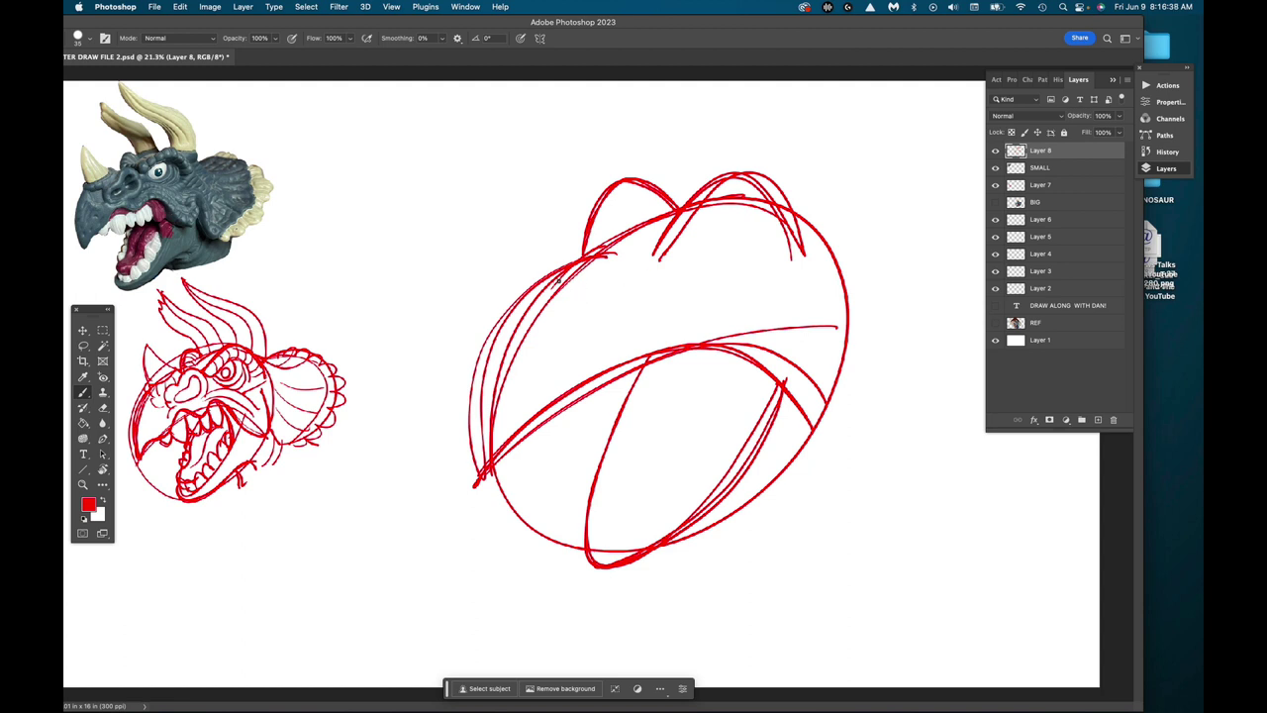
Step: Draw the pointed nose horn above the beak with small ridges at its base, and reinforce the beak's contour
{"action": "mouse_move", "coordinate": [559, 282]}
{"action": "left_mouse_down"}
{"action": "mouse_move", "coordinate": [497, 237]}
{"action": "mouse_move", "coordinate": [464, 165]}
{"action": "mouse_move", "coordinate": [454, 209]}
{"action": "mouse_move", "coordinate": [462, 332]}
{"action": "mouse_move", "coordinate": [493, 364]}
{"action": "left_mouse_up"}
{"action": "mouse_move", "coordinate": [562, 282]}
{"action": "left_mouse_down"}
{"action": "mouse_move", "coordinate": [531, 267]}
{"action": "mouse_move", "coordinate": [463, 171]}
{"action": "mouse_move", "coordinate": [448, 248]}
{"action": "mouse_move", "coordinate": [490, 368]}
{"action": "left_mouse_up"}
{"action": "mouse_move", "coordinate": [558, 284]}
{"action": "left_mouse_down"}
{"action": "mouse_move", "coordinate": [475, 349]}
{"action": "mouse_move", "coordinate": [552, 290]}
{"action": "left_mouse_up"}
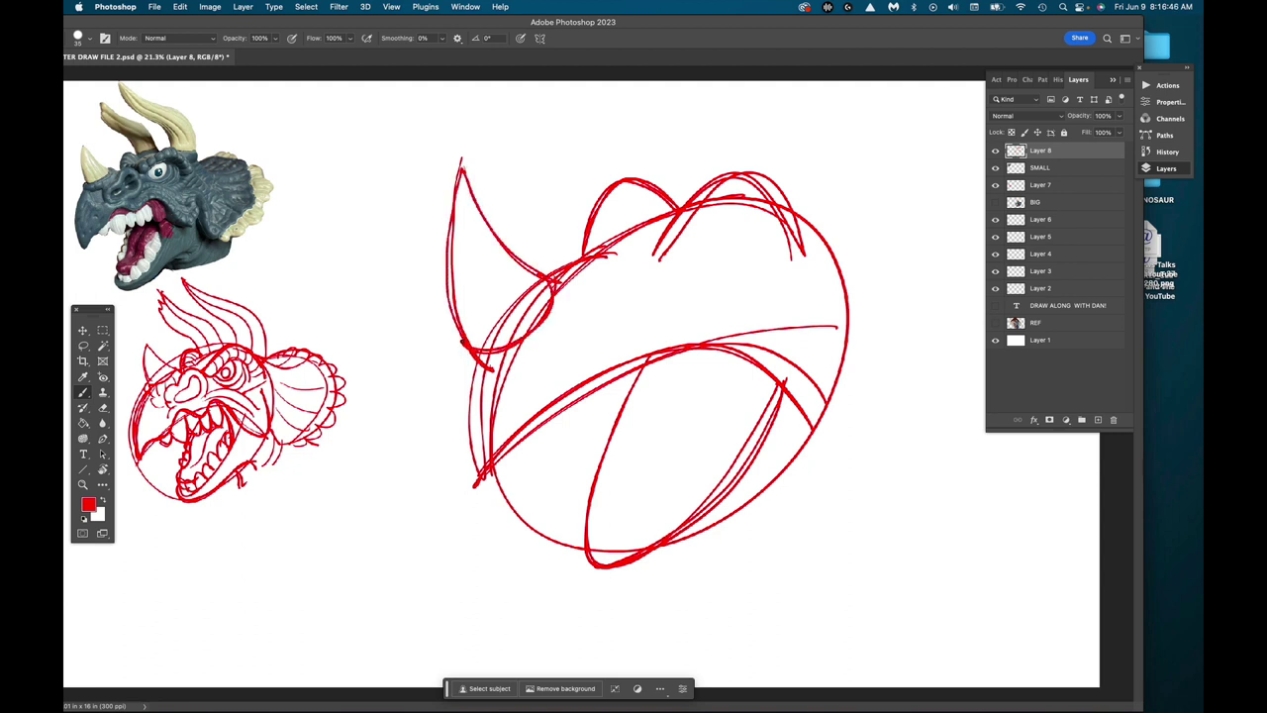
{"action": "left_click_drag", "start_coordinate": [461, 333], "coordinate": [480, 374]}
{"action": "left_click_drag", "start_coordinate": [539, 273], "coordinate": [559, 265]}
{"action": "mouse_move", "coordinate": [470, 370]}
{"action": "left_mouse_down"}
{"action": "mouse_move", "coordinate": [492, 482]}
{"action": "mouse_move", "coordinate": [544, 408]}
{"action": "mouse_move", "coordinate": [499, 477]}
{"action": "mouse_move", "coordinate": [600, 385]}
{"action": "mouse_move", "coordinate": [535, 433]}
{"action": "mouse_move", "coordinate": [668, 356]}
{"action": "mouse_move", "coordinate": [761, 366]}
{"action": "left_mouse_up"}
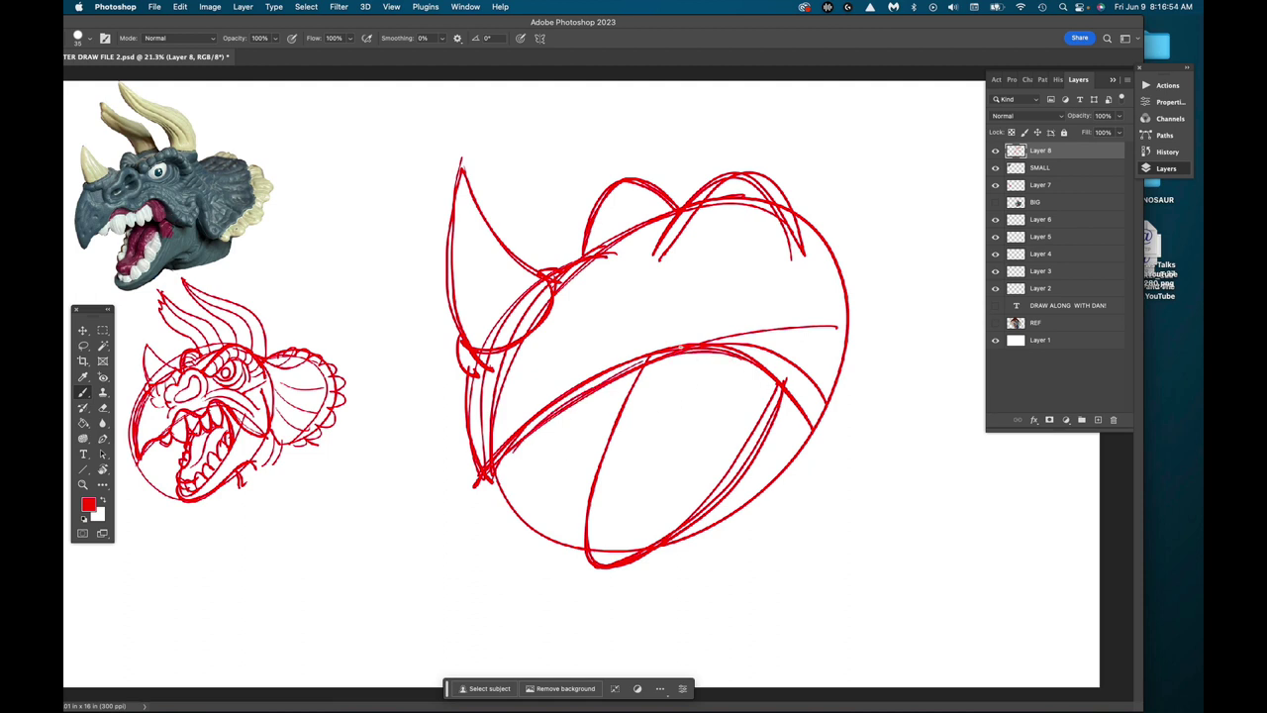
Step: Sketch the oval nostril on the snout and the round eye with its curved brow and lid lines
{"action": "mouse_move", "coordinate": [602, 301]}
{"action": "left_mouse_down"}
{"action": "mouse_move", "coordinate": [568, 388]}
{"action": "mouse_move", "coordinate": [574, 312]}
{"action": "mouse_move", "coordinate": [597, 365]}
{"action": "mouse_move", "coordinate": [579, 373]}
{"action": "mouse_move", "coordinate": [624, 288]}
{"action": "mouse_move", "coordinate": [610, 289]}
{"action": "mouse_move", "coordinate": [620, 361]}
{"action": "left_mouse_up"}
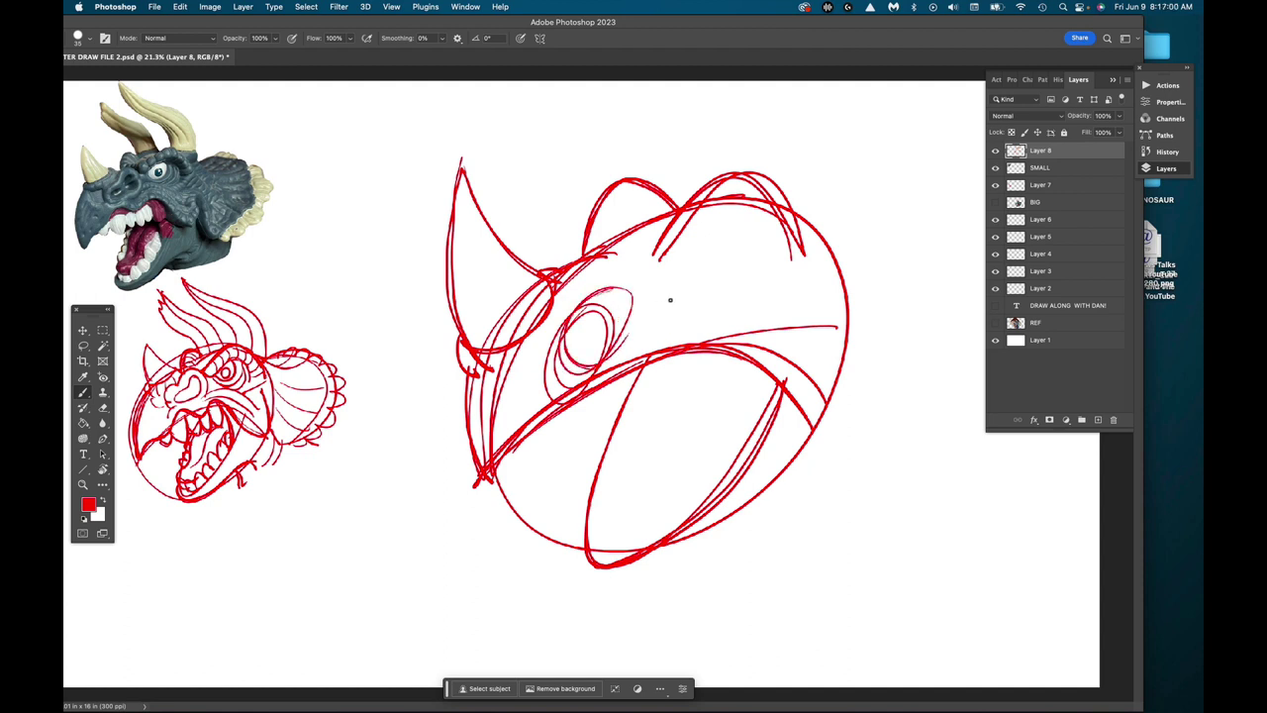
{"action": "left_click_drag", "start_coordinate": [634, 256], "coordinate": [664, 290]}
{"action": "mouse_move", "coordinate": [769, 262]}
{"action": "left_mouse_down"}
{"action": "mouse_move", "coordinate": [691, 268]}
{"action": "mouse_move", "coordinate": [715, 239]}
{"action": "mouse_move", "coordinate": [670, 284]}
{"action": "mouse_move", "coordinate": [718, 238]}
{"action": "left_mouse_up"}
{"action": "left_click_drag", "start_coordinate": [768, 239], "coordinate": [784, 270]}
{"action": "mouse_move", "coordinate": [700, 273]}
{"action": "left_mouse_down"}
{"action": "mouse_move", "coordinate": [742, 272]}
{"action": "mouse_move", "coordinate": [743, 230]}
{"action": "mouse_move", "coordinate": [721, 295]}
{"action": "mouse_move", "coordinate": [691, 257]}
{"action": "mouse_move", "coordinate": [730, 238]}
{"action": "mouse_move", "coordinate": [695, 277]}
{"action": "left_mouse_up"}
{"action": "left_click_drag", "start_coordinate": [736, 238], "coordinate": [750, 276]}
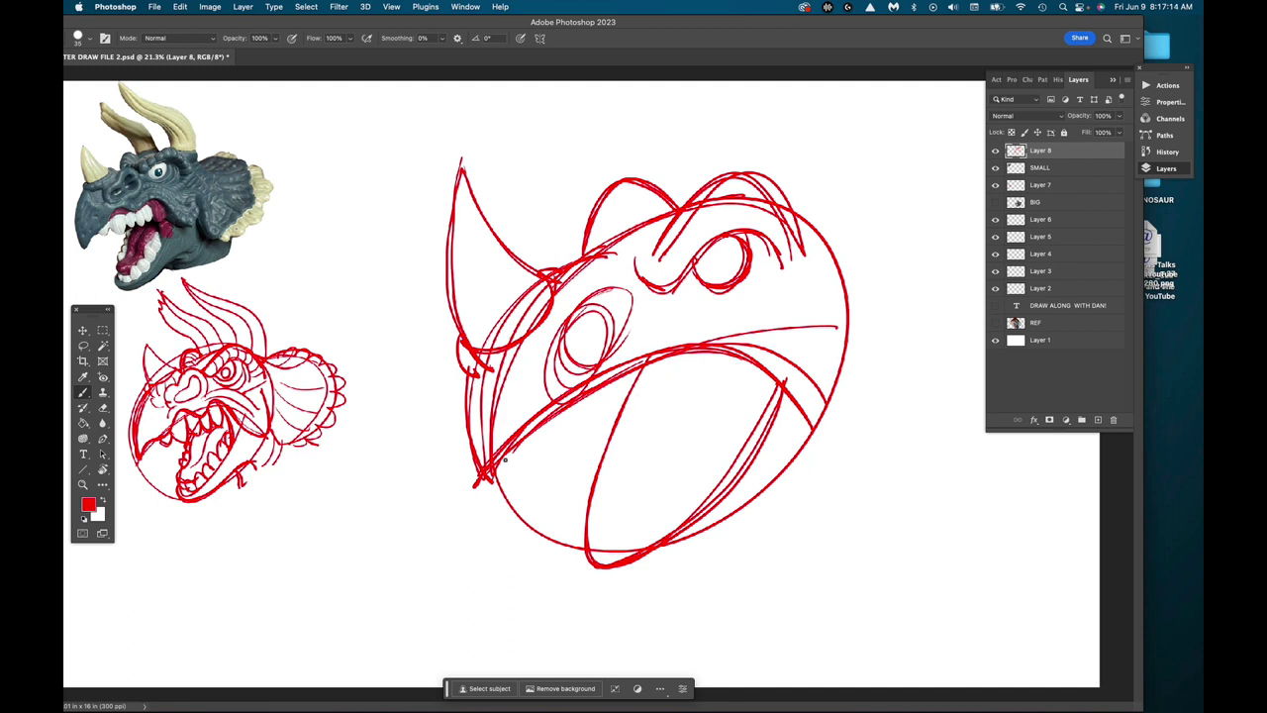
Step: Outline the wavy upper beak edge with a heavier line and add a curved crease beneath the eye
{"action": "mouse_move", "coordinate": [489, 482]}
{"action": "left_mouse_down"}
{"action": "mouse_move", "coordinate": [507, 448]}
{"action": "mouse_move", "coordinate": [571, 428]}
{"action": "mouse_move", "coordinate": [624, 369]}
{"action": "mouse_move", "coordinate": [669, 382]}
{"action": "mouse_move", "coordinate": [697, 349]}
{"action": "left_mouse_up"}
{"action": "mouse_move", "coordinate": [779, 396]}
{"action": "left_mouse_down"}
{"action": "mouse_move", "coordinate": [698, 340]}
{"action": "mouse_move", "coordinate": [682, 373]}
{"action": "mouse_move", "coordinate": [628, 365]}
{"action": "mouse_move", "coordinate": [535, 452]}
{"action": "mouse_move", "coordinate": [550, 435]}
{"action": "mouse_move", "coordinate": [467, 439]}
{"action": "mouse_move", "coordinate": [463, 372]}
{"action": "left_mouse_up"}
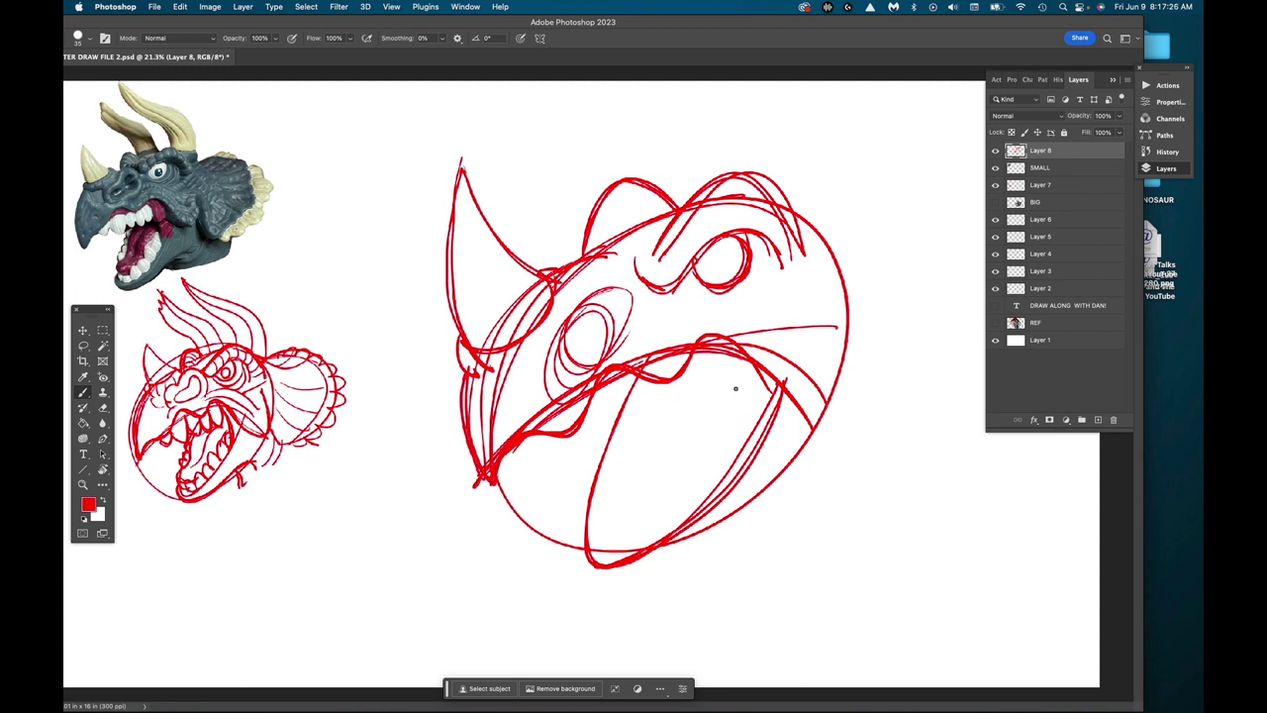
{"action": "mouse_move", "coordinate": [660, 322]}
{"action": "left_mouse_down"}
{"action": "mouse_move", "coordinate": [738, 292]}
{"action": "mouse_move", "coordinate": [789, 341]}
{"action": "left_mouse_up"}
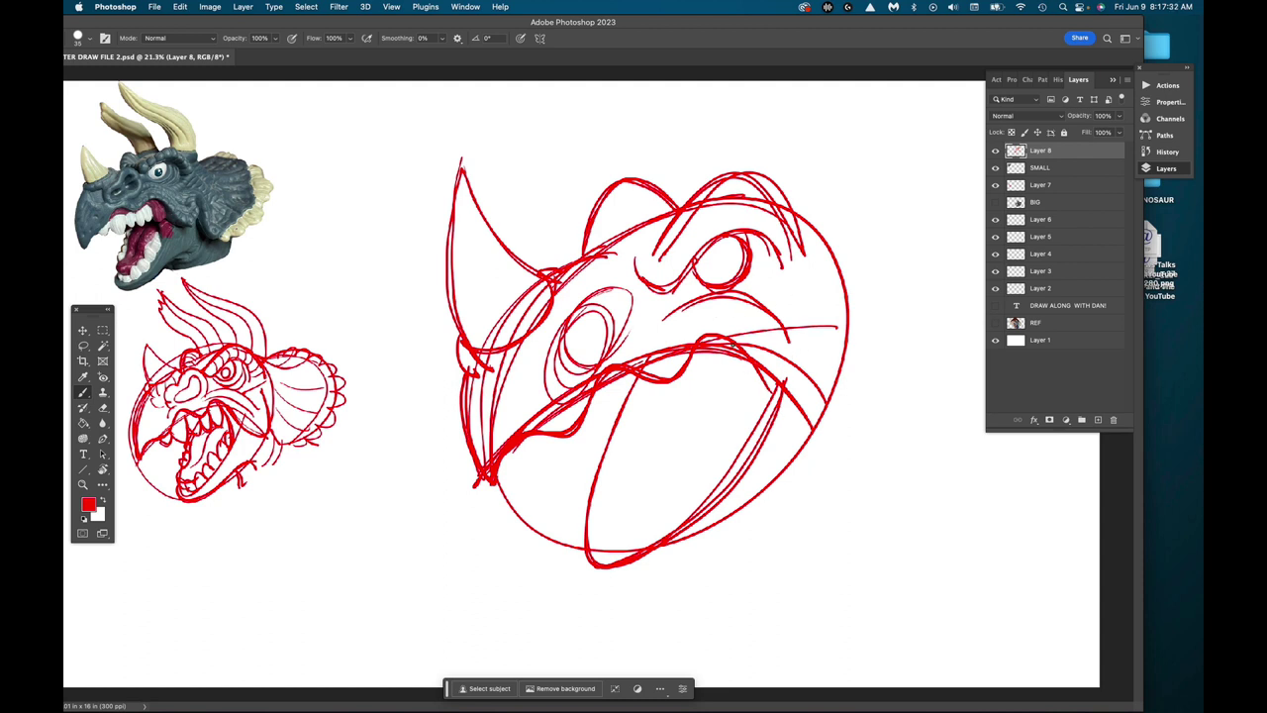
Step: Draw the cheek corner behind the mouth and the inner mouth edge slanting down from the upper lip
{"action": "mouse_move", "coordinate": [740, 353]}
{"action": "left_mouse_down"}
{"action": "mouse_move", "coordinate": [779, 403]}
{"action": "mouse_move", "coordinate": [813, 422]}
{"action": "left_mouse_up"}
{"action": "mouse_move", "coordinate": [828, 304]}
{"action": "left_mouse_down"}
{"action": "mouse_move", "coordinate": [838, 342]}
{"action": "mouse_move", "coordinate": [812, 428]}
{"action": "mouse_move", "coordinate": [799, 428]}
{"action": "mouse_move", "coordinate": [838, 411]}
{"action": "mouse_move", "coordinate": [828, 307]}
{"action": "left_mouse_up"}
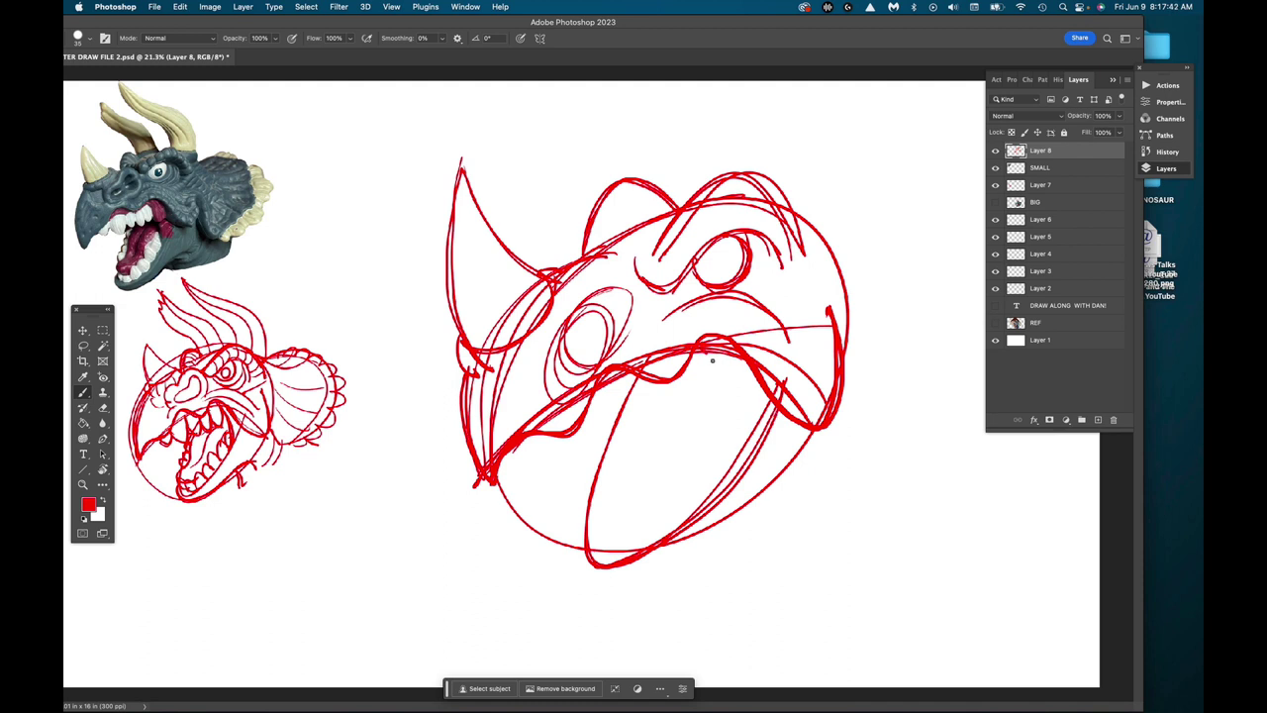
{"action": "mouse_move", "coordinate": [705, 352]}
{"action": "left_mouse_down"}
{"action": "mouse_move", "coordinate": [740, 445]}
{"action": "mouse_move", "coordinate": [705, 353]}
{"action": "left_mouse_up"}
{"action": "left_click_drag", "start_coordinate": [769, 393], "coordinate": [708, 498]}
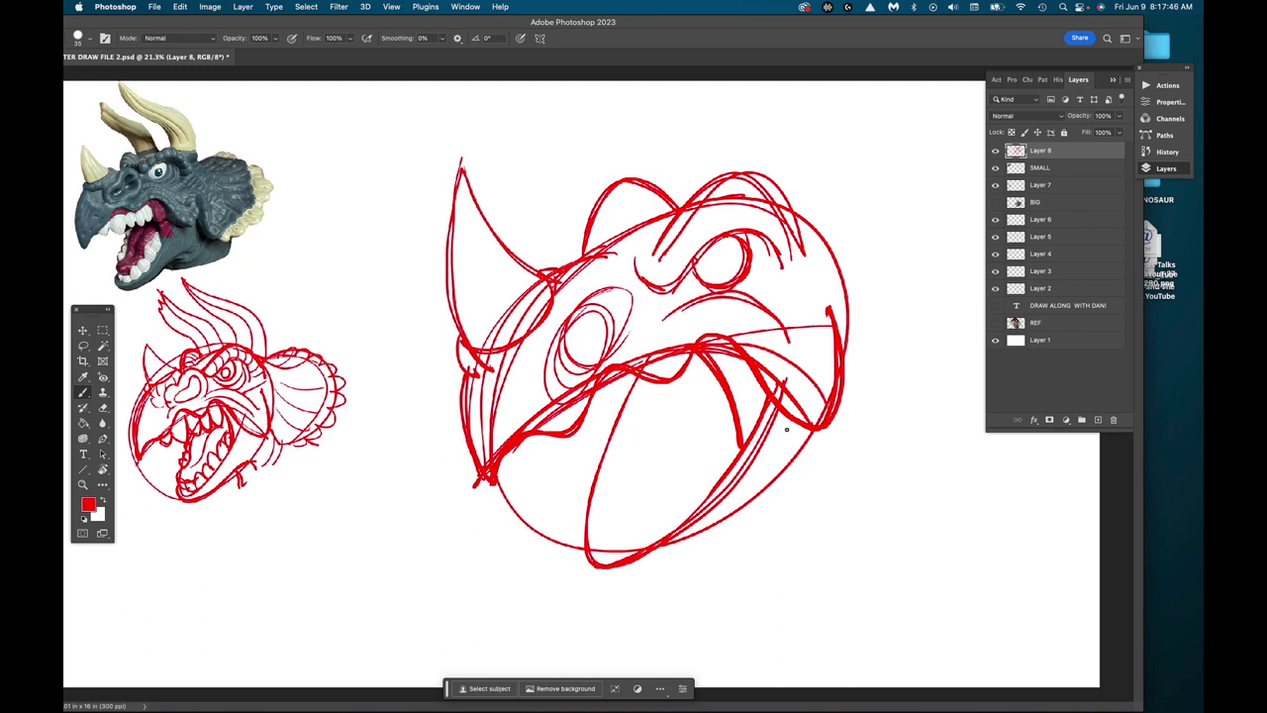
{"action": "mouse_move", "coordinate": [752, 352]}
{"action": "left_mouse_down"}
{"action": "mouse_move", "coordinate": [721, 339]}
{"action": "mouse_move", "coordinate": [644, 376]}
{"action": "left_mouse_up"}
Step: Outline the lower jaw's outer edge and add the gum and tongue contour lines inside the mouth
{"action": "mouse_move", "coordinate": [822, 429]}
{"action": "left_mouse_down"}
{"action": "mouse_move", "coordinate": [750, 512]}
{"action": "mouse_move", "coordinate": [650, 572]}
{"action": "left_mouse_up"}
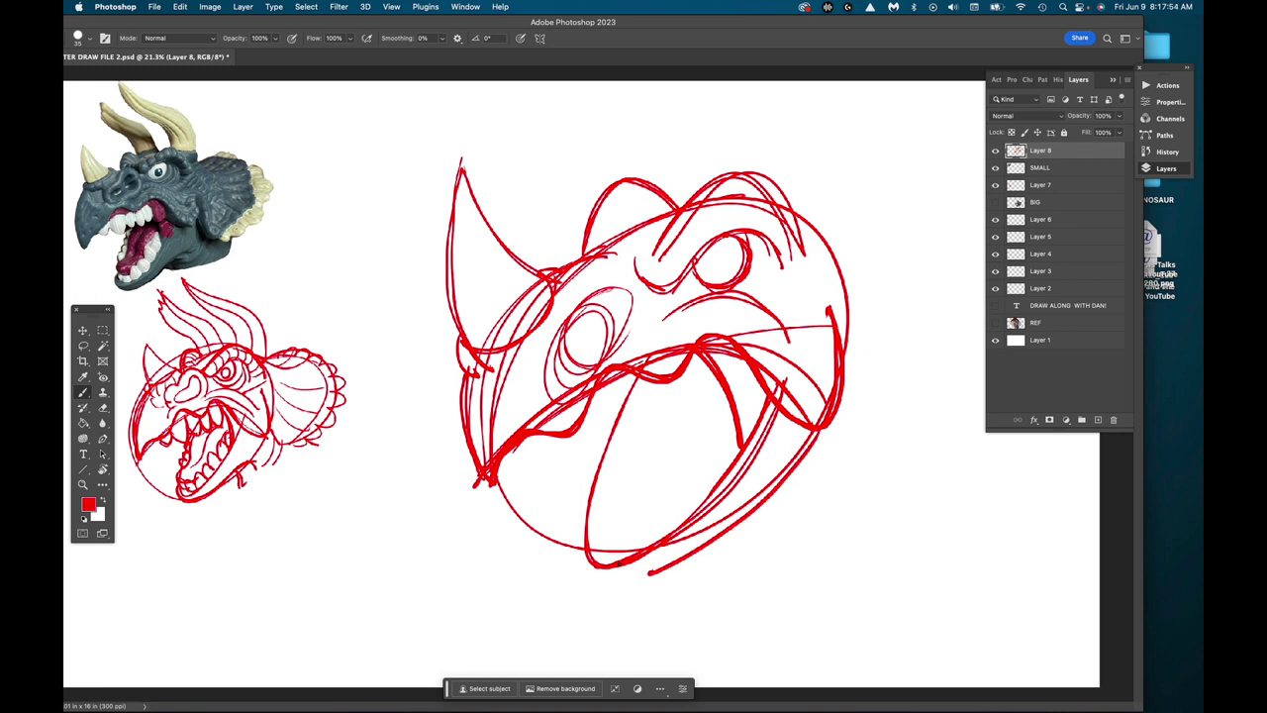
{"action": "mouse_move", "coordinate": [584, 530]}
{"action": "left_mouse_down"}
{"action": "mouse_move", "coordinate": [588, 574]}
{"action": "mouse_move", "coordinate": [657, 572]}
{"action": "mouse_move", "coordinate": [776, 482]}
{"action": "mouse_move", "coordinate": [814, 433]}
{"action": "left_mouse_up"}
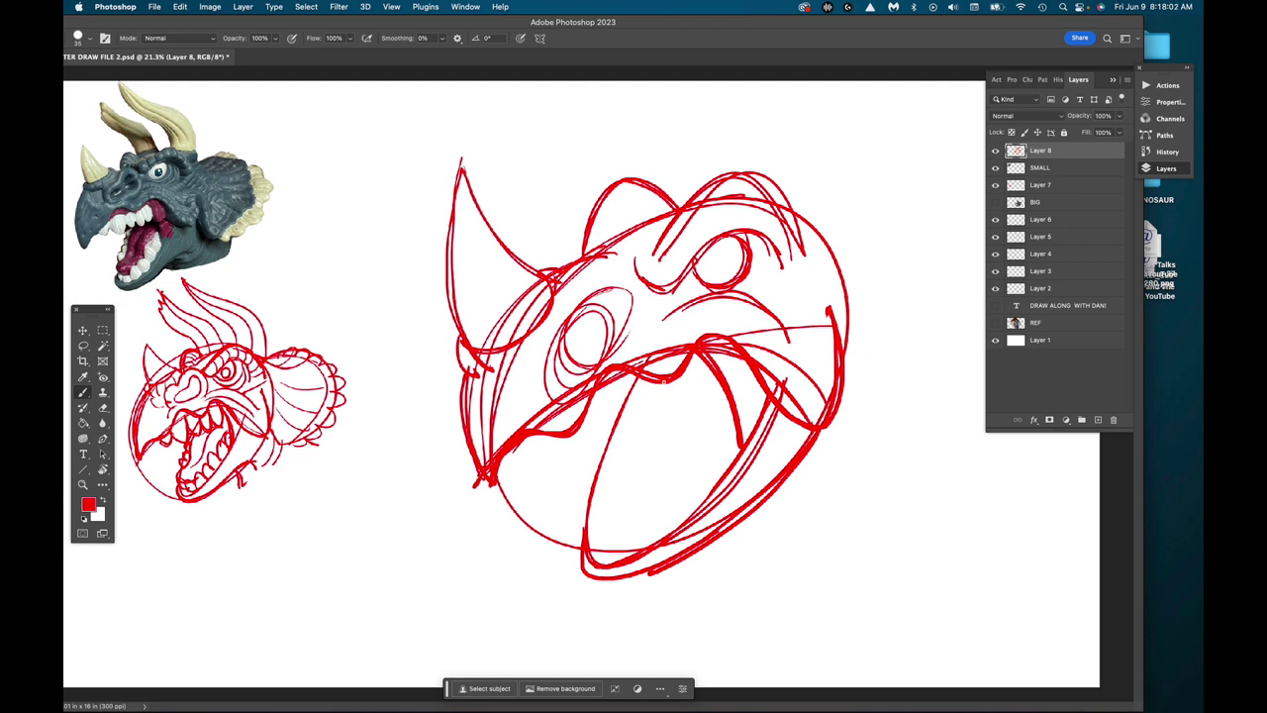
{"action": "mouse_move", "coordinate": [664, 379]}
{"action": "left_mouse_down"}
{"action": "mouse_move", "coordinate": [636, 407]}
{"action": "mouse_move", "coordinate": [624, 484]}
{"action": "mouse_move", "coordinate": [578, 513]}
{"action": "mouse_move", "coordinate": [577, 544]}
{"action": "left_mouse_up"}
{"action": "mouse_move", "coordinate": [591, 501]}
{"action": "left_mouse_down"}
{"action": "mouse_move", "coordinate": [660, 513]}
{"action": "mouse_move", "coordinate": [699, 486]}
{"action": "mouse_move", "coordinate": [733, 423]}
{"action": "left_mouse_up"}
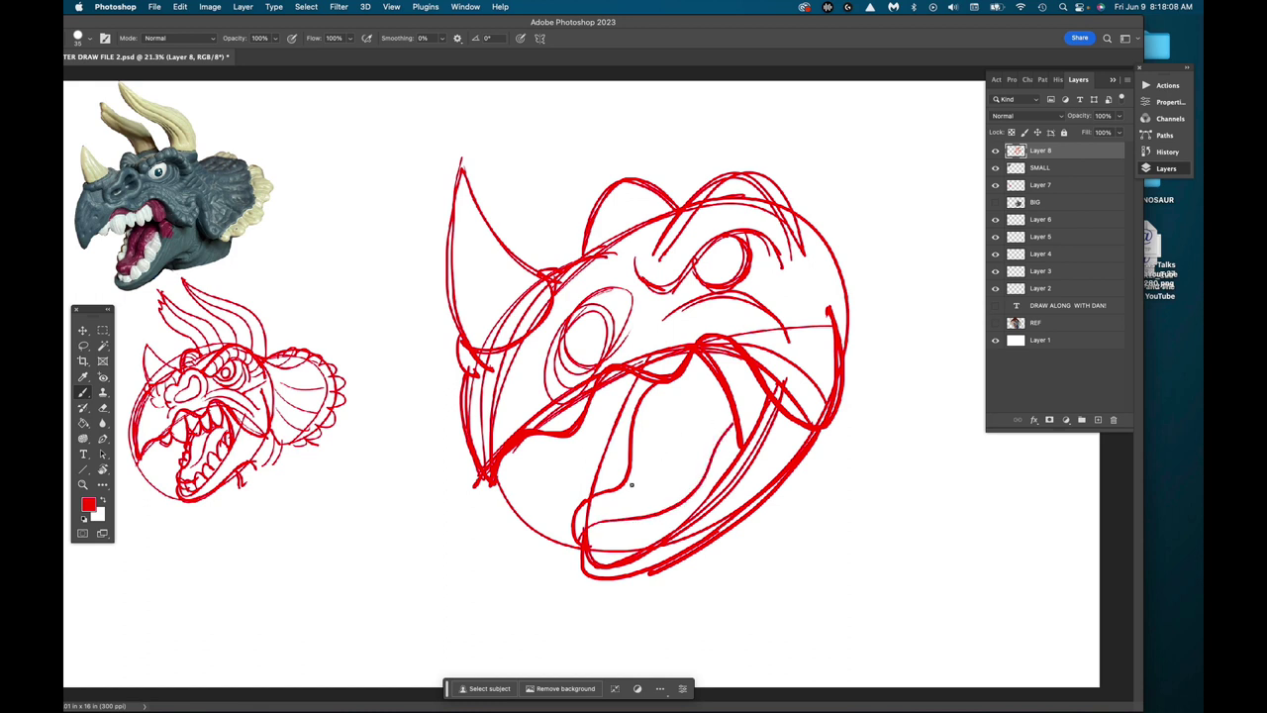
{"action": "left_click_drag", "start_coordinate": [632, 484], "coordinate": [703, 364]}
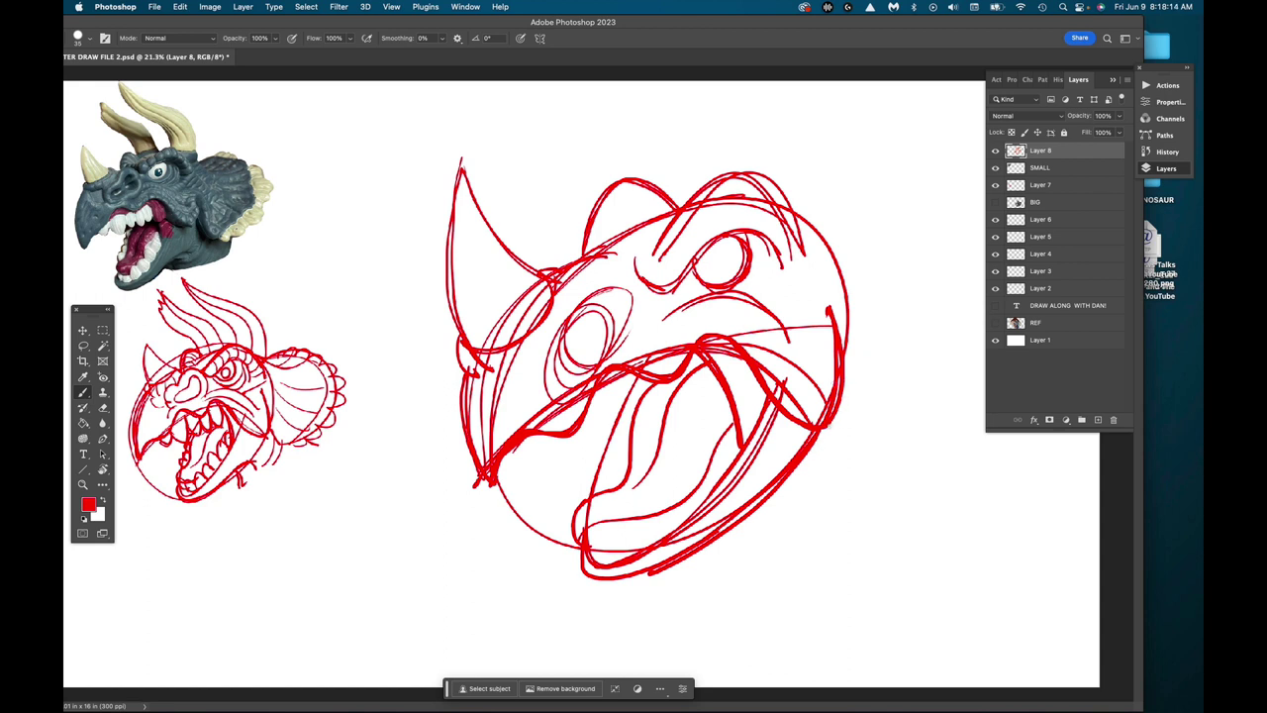
Step: Draw the large rounded frill behind the head with its inner fold line, collapsing the Layers panel to clear the canvas
{"action": "left_click_drag", "start_coordinate": [824, 411], "coordinate": [860, 446]}
{"action": "mouse_move", "coordinate": [804, 213]}
{"action": "left_mouse_down"}
{"action": "mouse_move", "coordinate": [913, 150]}
{"action": "mouse_move", "coordinate": [987, 150]}
{"action": "left_mouse_up"}
{"action": "mouse_move", "coordinate": [987, 406]}
{"action": "left_mouse_down"}
{"action": "mouse_move", "coordinate": [925, 434]}
{"action": "mouse_move", "coordinate": [854, 441]}
{"action": "left_mouse_up"}
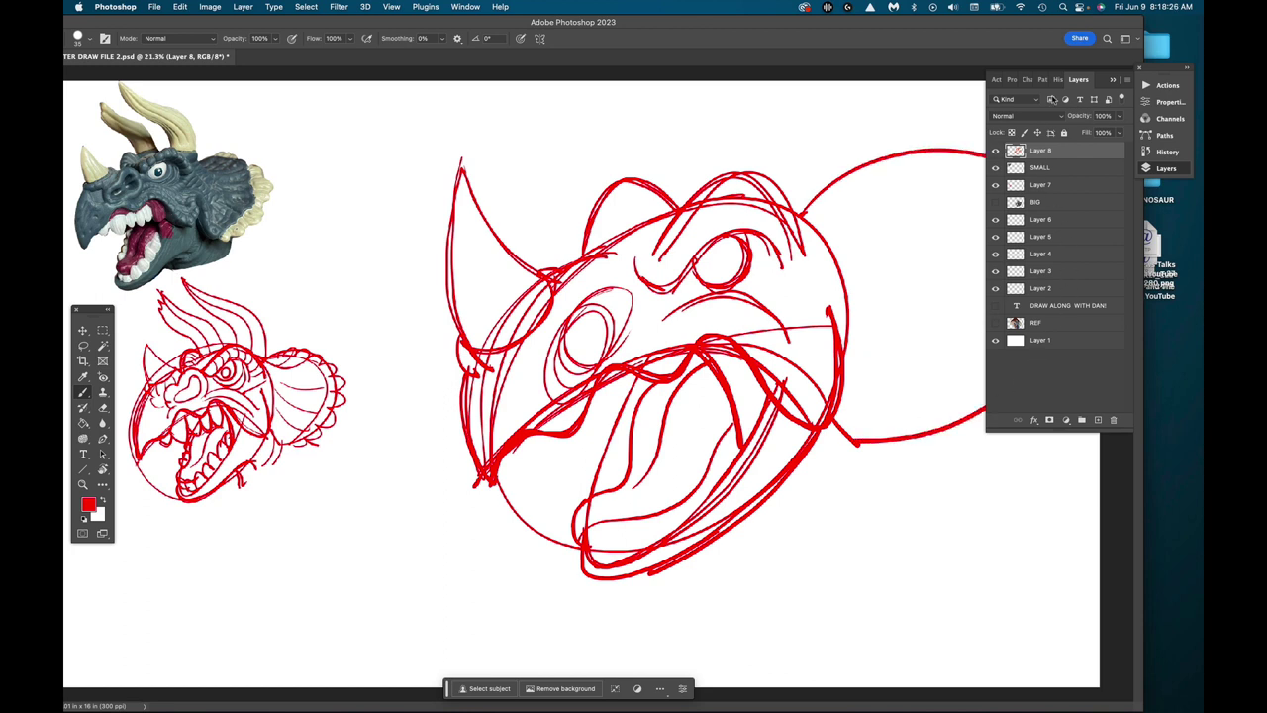
{"action": "left_click", "coordinate": [1085, 83]}
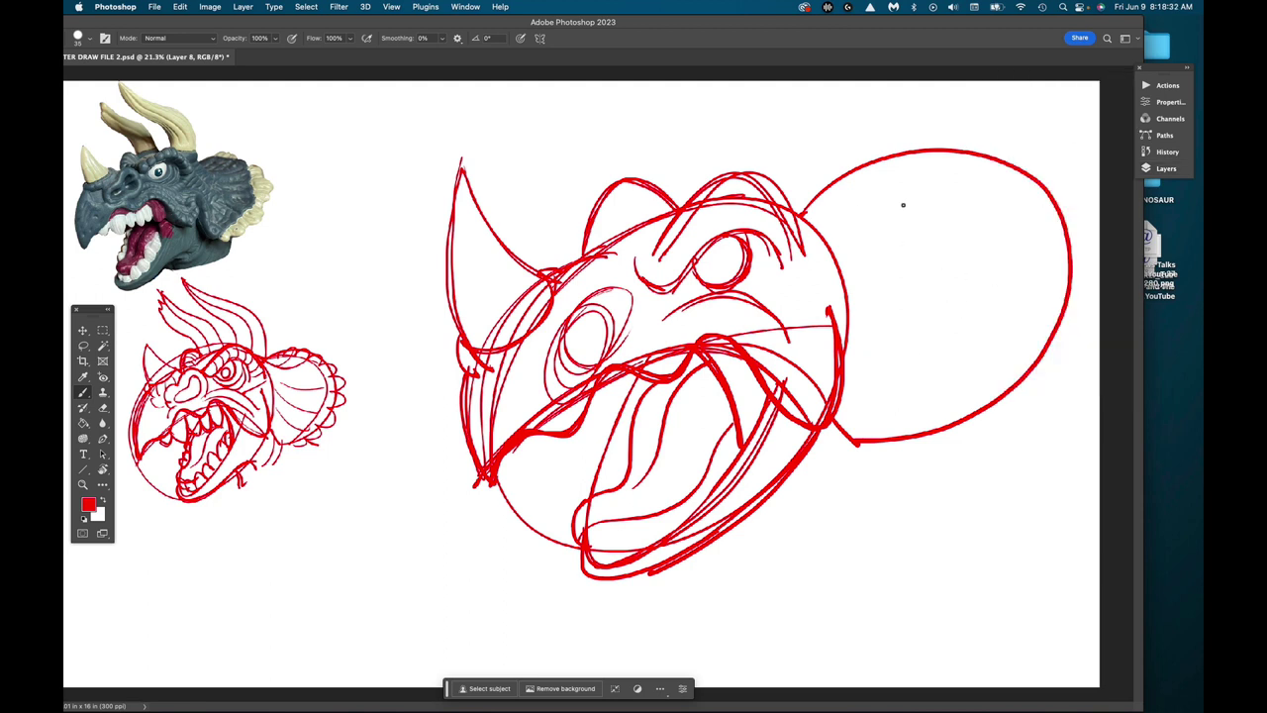
{"action": "left_click_drag", "start_coordinate": [912, 188], "coordinate": [804, 218]}
{"action": "left_click_drag", "start_coordinate": [834, 413], "coordinate": [857, 443]}
Step: Draw a row of rounded scallops along the frill's outer edge
{"action": "mouse_move", "coordinate": [879, 442]}
{"action": "left_mouse_down"}
{"action": "mouse_move", "coordinate": [936, 450]}
{"action": "mouse_move", "coordinate": [1049, 382]}
{"action": "mouse_move", "coordinate": [1063, 339]}
{"action": "mouse_move", "coordinate": [1089, 323]}
{"action": "mouse_move", "coordinate": [1089, 247]}
{"action": "mouse_move", "coordinate": [1034, 160]}
{"action": "mouse_move", "coordinate": [1011, 151]}
{"action": "mouse_move", "coordinate": [861, 170]}
{"action": "left_mouse_up"}
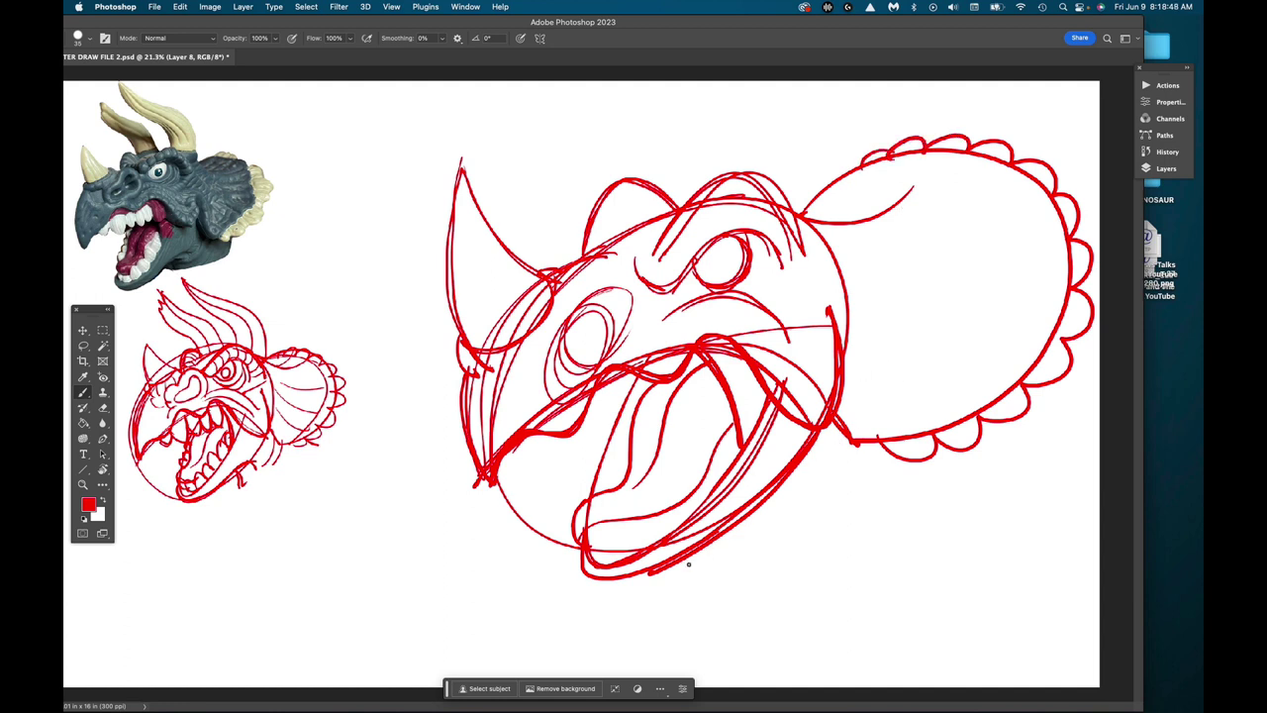
{"action": "left_click_drag", "start_coordinate": [743, 526], "coordinate": [780, 556]}
{"action": "left_click_drag", "start_coordinate": [980, 422], "coordinate": [1004, 442]}
Step: Draw curved neck lines descending from beneath the lower jaw and the base of the frill
{"action": "left_click_drag", "start_coordinate": [752, 519], "coordinate": [782, 576]}
{"action": "left_click_drag", "start_coordinate": [861, 438], "coordinate": [851, 527]}
{"action": "mouse_move", "coordinate": [887, 442]}
{"action": "left_mouse_down"}
{"action": "mouse_move", "coordinate": [905, 465]}
{"action": "mouse_move", "coordinate": [901, 536]}
{"action": "left_mouse_up"}
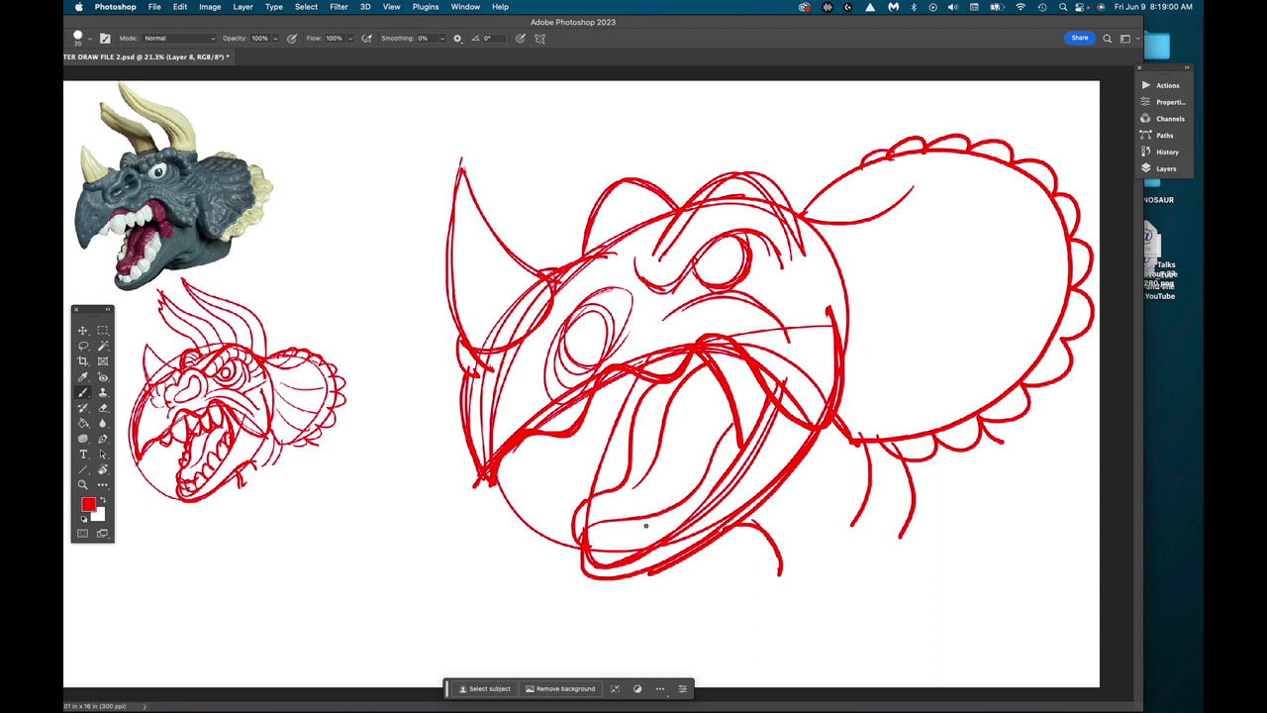
Step: Draw rows of pointed teeth along the near side of the lower jaw and the far inner edge of the mouth
{"action": "mouse_move", "coordinate": [616, 556]}
{"action": "left_mouse_down"}
{"action": "mouse_move", "coordinate": [619, 524]}
{"action": "mouse_move", "coordinate": [657, 543]}
{"action": "mouse_move", "coordinate": [651, 522]}
{"action": "mouse_move", "coordinate": [666, 507]}
{"action": "mouse_move", "coordinate": [682, 513]}
{"action": "mouse_move", "coordinate": [691, 481]}
{"action": "mouse_move", "coordinate": [706, 490]}
{"action": "mouse_move", "coordinate": [696, 454]}
{"action": "mouse_move", "coordinate": [726, 467]}
{"action": "mouse_move", "coordinate": [710, 443]}
{"action": "mouse_move", "coordinate": [741, 427]}
{"action": "left_mouse_up"}
{"action": "mouse_move", "coordinate": [611, 547]}
{"action": "left_mouse_down"}
{"action": "mouse_move", "coordinate": [596, 532]}
{"action": "mouse_move", "coordinate": [598, 543]}
{"action": "left_mouse_up"}
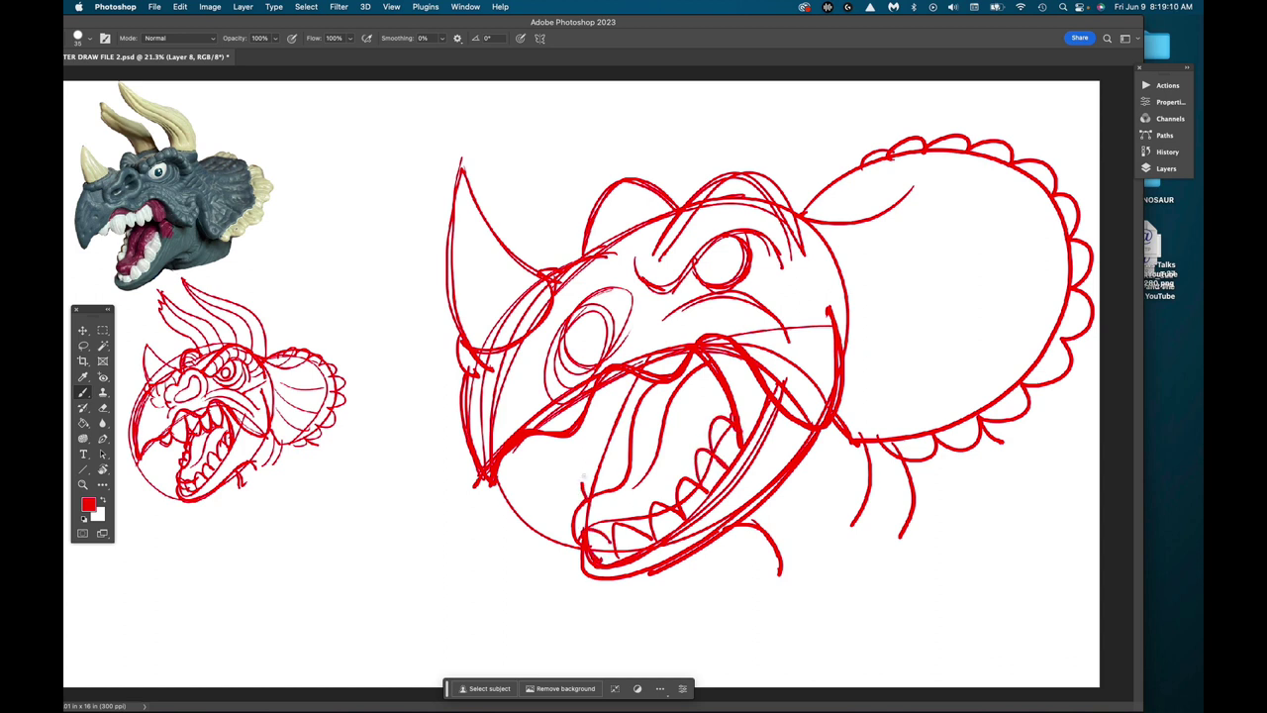
{"action": "mouse_move", "coordinate": [586, 491]}
{"action": "left_mouse_down"}
{"action": "mouse_move", "coordinate": [599, 463]}
{"action": "mouse_move", "coordinate": [652, 384]}
{"action": "left_mouse_up"}
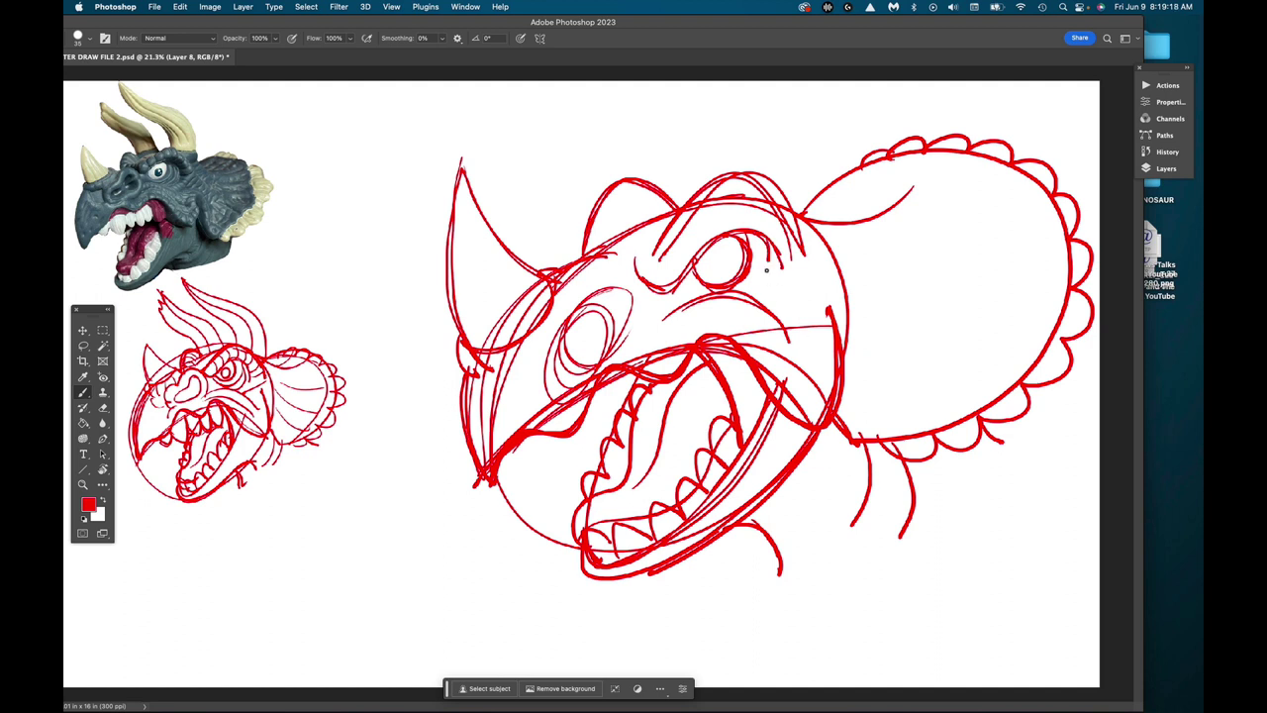
Step: Add curved eyelid folds around the eye and wrinkle lines across the near brow ridge
{"action": "left_click_drag", "start_coordinate": [781, 250], "coordinate": [784, 269]}
{"action": "left_click_drag", "start_coordinate": [690, 241], "coordinate": [662, 272]}
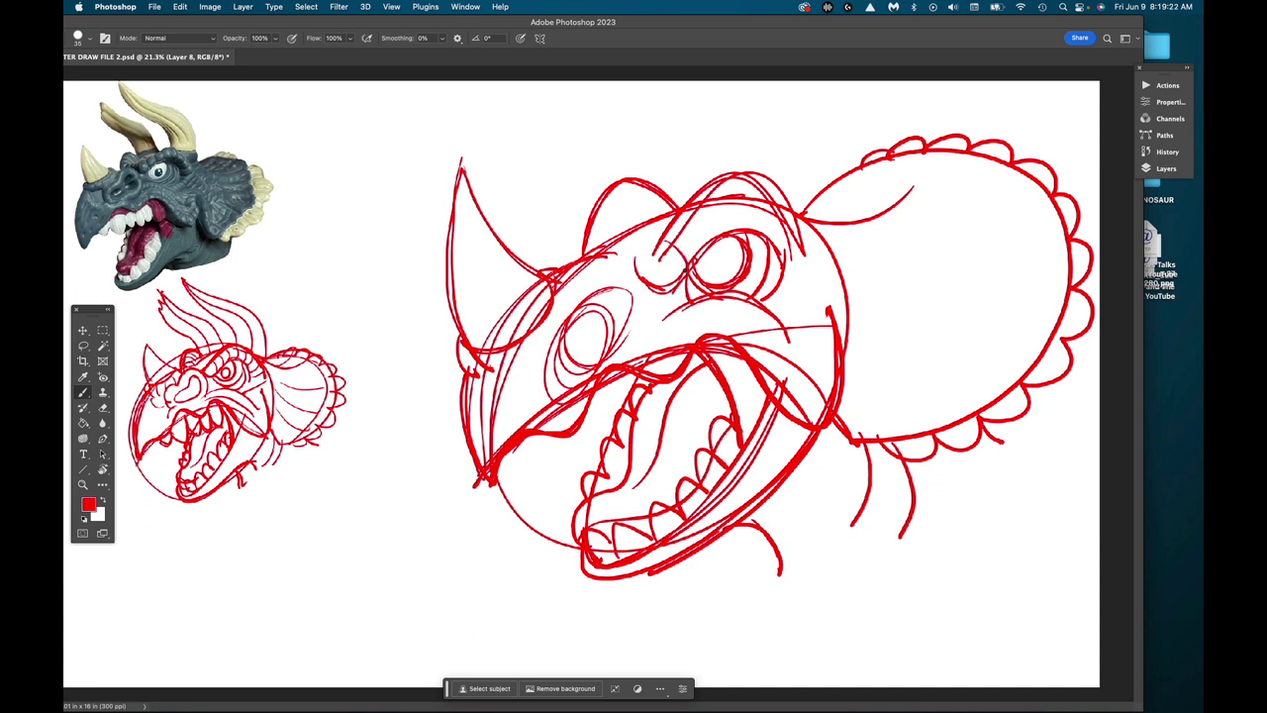
{"action": "left_click_drag", "start_coordinate": [710, 209], "coordinate": [686, 241]}
{"action": "left_click_drag", "start_coordinate": [735, 181], "coordinate": [726, 234]}
{"action": "mouse_move", "coordinate": [764, 175]}
{"action": "left_mouse_down"}
{"action": "mouse_move", "coordinate": [753, 233]}
{"action": "mouse_move", "coordinate": [788, 259]}
{"action": "left_mouse_up"}
{"action": "left_click_drag", "start_coordinate": [814, 261], "coordinate": [783, 284]}
Step: Draw curved wrinkle lines across the far brow bump
{"action": "left_click_drag", "start_coordinate": [612, 231], "coordinate": [592, 245]}
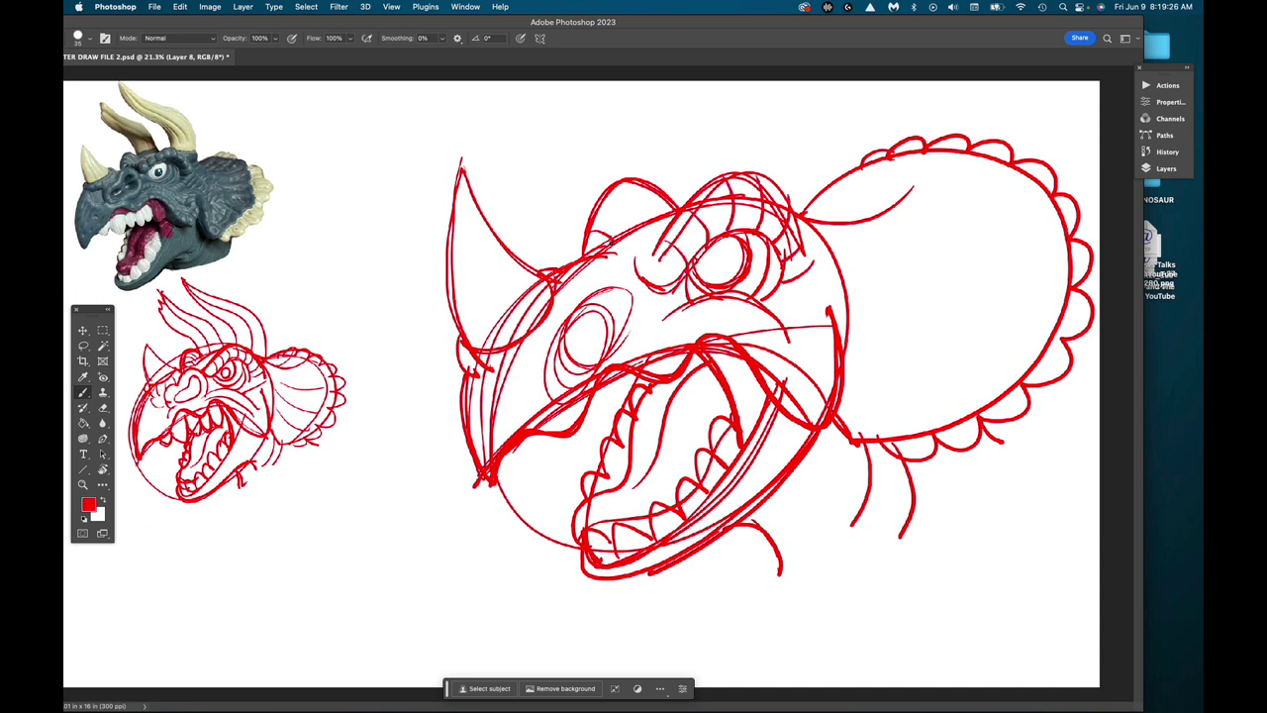
{"action": "left_click_drag", "start_coordinate": [628, 207], "coordinate": [598, 234]}
{"action": "mouse_move", "coordinate": [650, 183]}
{"action": "left_mouse_down"}
{"action": "mouse_move", "coordinate": [624, 226]}
{"action": "mouse_move", "coordinate": [662, 224]}
{"action": "mouse_move", "coordinate": [626, 253]}
{"action": "mouse_move", "coordinate": [634, 244]}
{"action": "left_mouse_up"}
{"action": "left_click_drag", "start_coordinate": [633, 241], "coordinate": [622, 253]}
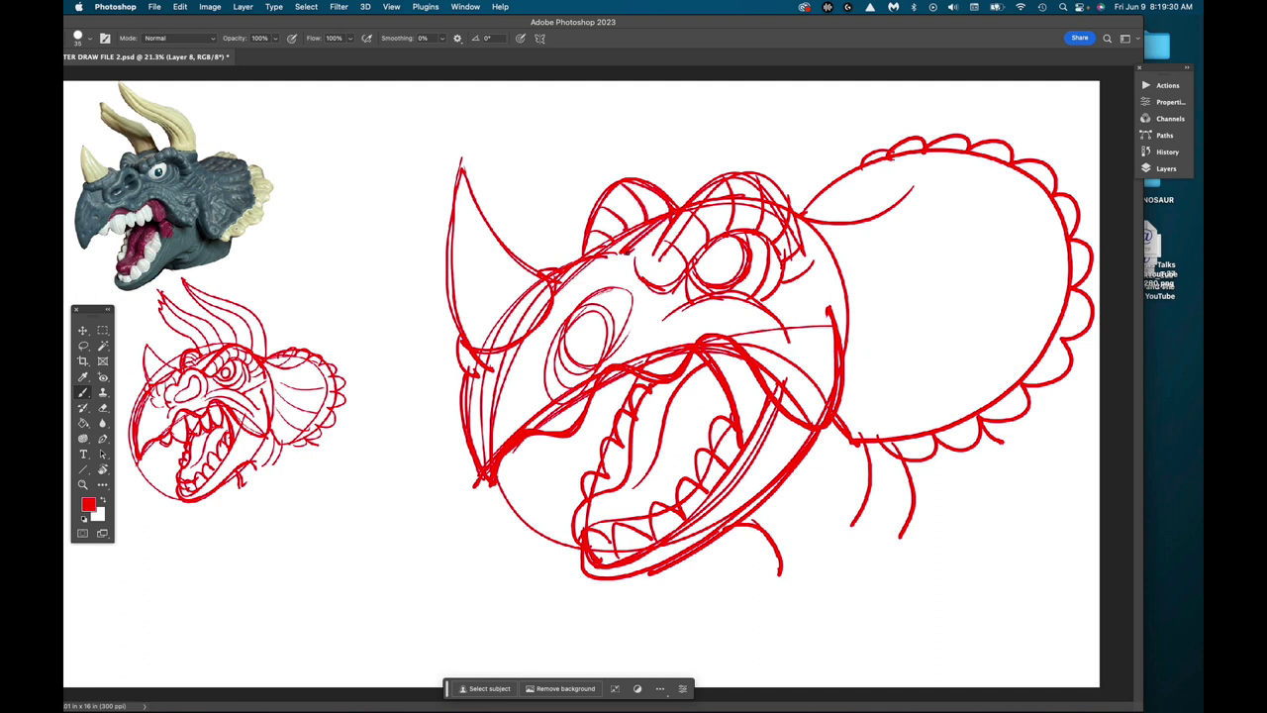
Step: Add short wrinkles around the base of the nose horn and reinforce the snout and front edge of the beak
{"action": "mouse_move", "coordinate": [564, 295]}
{"action": "left_mouse_down"}
{"action": "mouse_move", "coordinate": [552, 306]}
{"action": "mouse_move", "coordinate": [566, 273]}
{"action": "mouse_move", "coordinate": [574, 285]}
{"action": "left_mouse_up"}
{"action": "mouse_move", "coordinate": [488, 364]}
{"action": "left_mouse_down"}
{"action": "mouse_move", "coordinate": [477, 378]}
{"action": "mouse_move", "coordinate": [534, 348]}
{"action": "left_mouse_up"}
{"action": "left_click_drag", "start_coordinate": [554, 339], "coordinate": [548, 348]}
{"action": "mouse_move", "coordinate": [566, 305]}
{"action": "left_mouse_down"}
{"action": "mouse_move", "coordinate": [549, 320]}
{"action": "mouse_move", "coordinate": [561, 304]}
{"action": "left_mouse_up"}
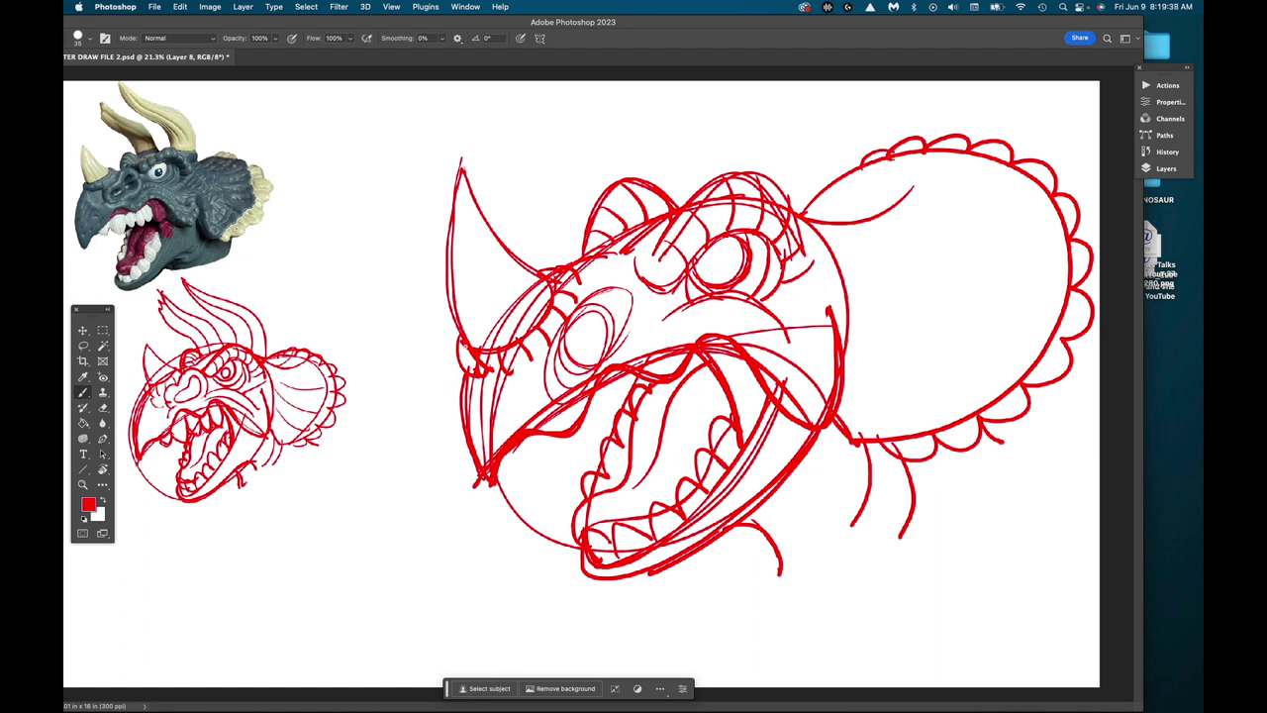
{"action": "left_click_drag", "start_coordinate": [463, 342], "coordinate": [463, 371]}
{"action": "mouse_move", "coordinate": [585, 271]}
{"action": "left_mouse_down"}
{"action": "mouse_move", "coordinate": [577, 280]}
{"action": "mouse_move", "coordinate": [590, 254]}
{"action": "mouse_move", "coordinate": [629, 232]}
{"action": "left_mouse_up"}
{"action": "left_click_drag", "start_coordinate": [464, 374], "coordinate": [485, 485]}
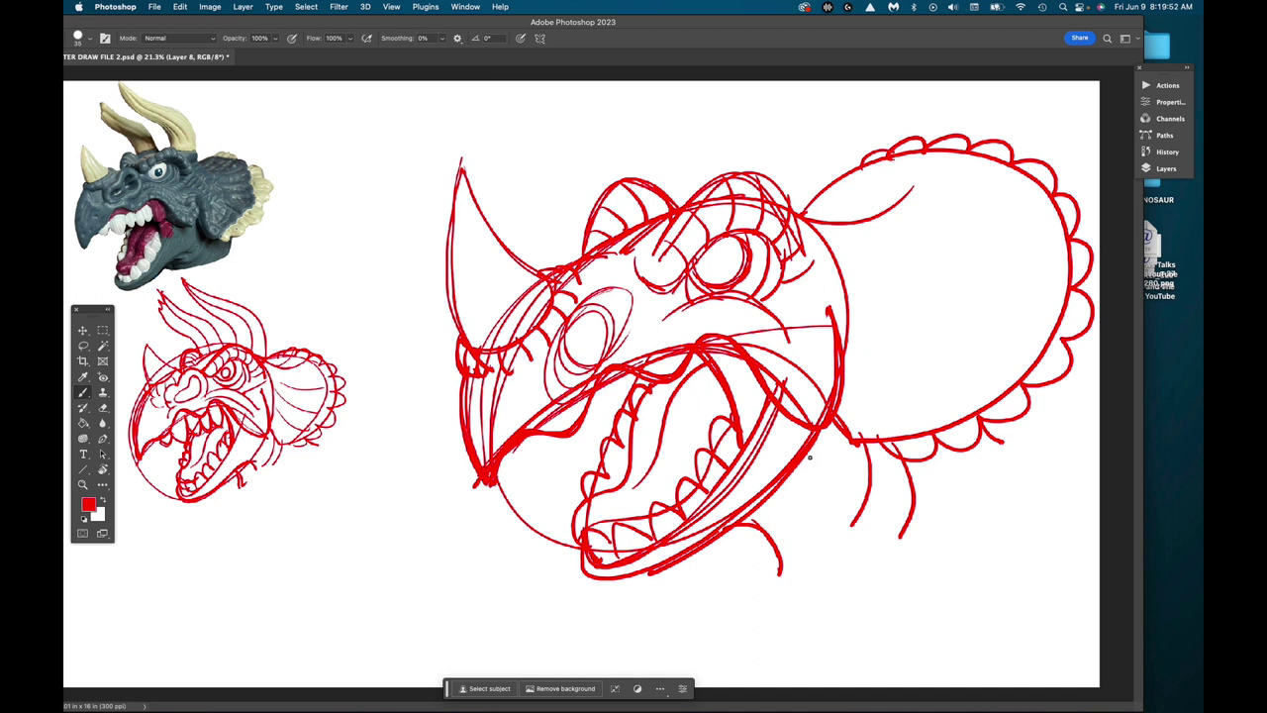
Step: Draw thin stretched-skin lines running from the jaw corner down to the throat
{"action": "left_click_drag", "start_coordinate": [820, 432], "coordinate": [774, 538]}
{"action": "left_click_drag", "start_coordinate": [802, 463], "coordinate": [768, 531]}
{"action": "left_click_drag", "start_coordinate": [792, 473], "coordinate": [748, 525]}
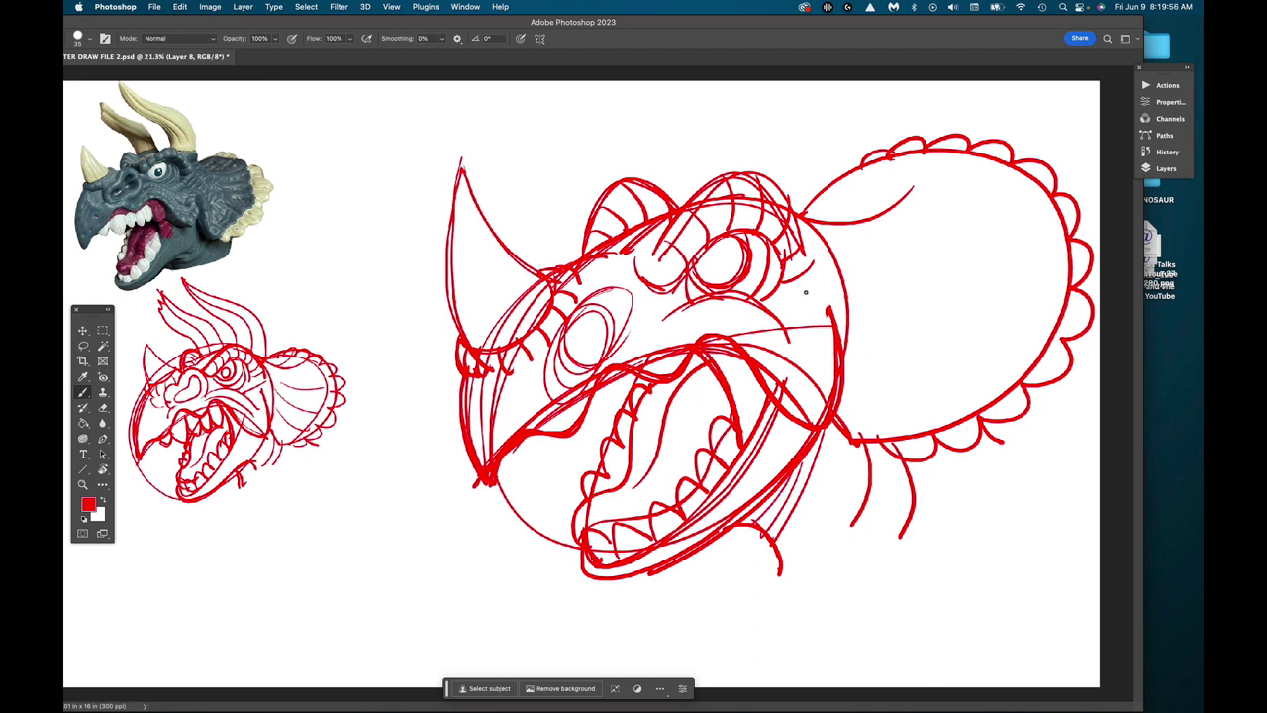
Step: Extend and thicken the frill's inner fold line and continue the scallops along its upper front edge
{"action": "left_click_drag", "start_coordinate": [820, 282], "coordinate": [804, 223]}
{"action": "mouse_move", "coordinate": [966, 165]}
{"action": "left_mouse_down"}
{"action": "mouse_move", "coordinate": [894, 236]}
{"action": "mouse_move", "coordinate": [804, 234]}
{"action": "left_mouse_up"}
{"action": "mouse_move", "coordinate": [840, 244]}
{"action": "left_mouse_down"}
{"action": "mouse_move", "coordinate": [937, 210]}
{"action": "mouse_move", "coordinate": [975, 164]}
{"action": "left_mouse_up"}
{"action": "left_click_drag", "start_coordinate": [972, 168], "coordinate": [850, 240]}
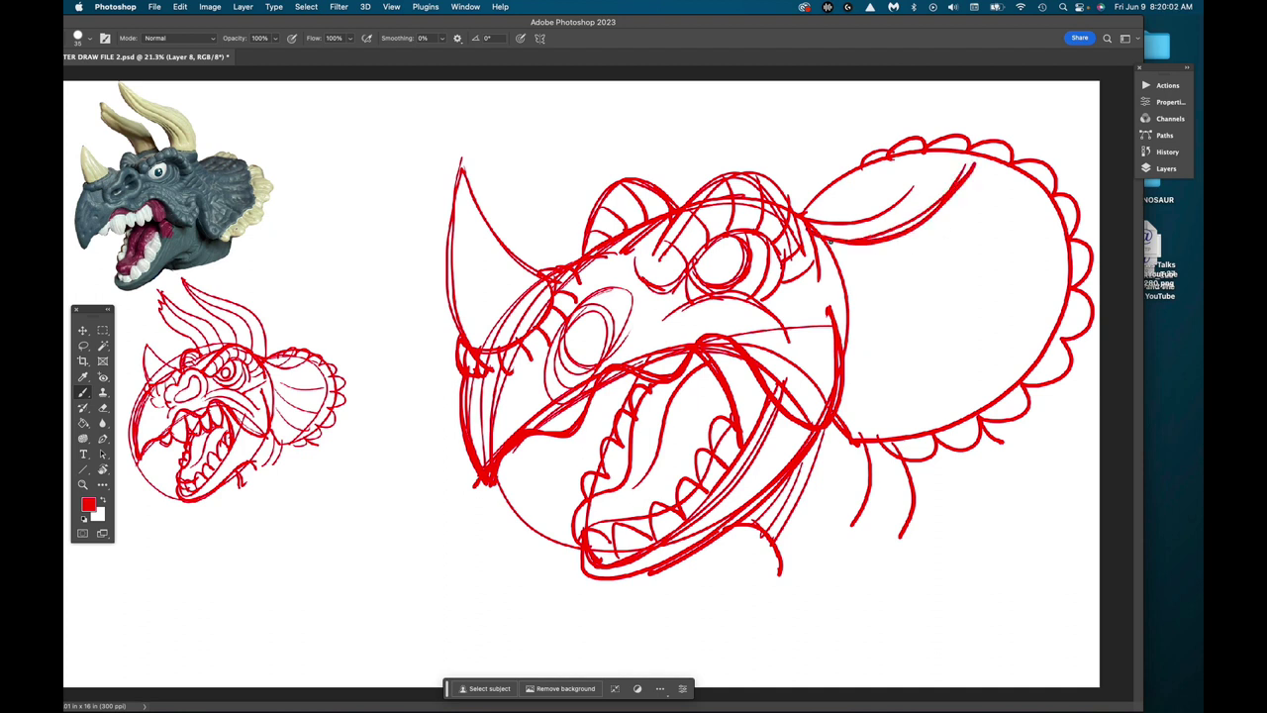
{"action": "left_click_drag", "start_coordinate": [863, 155], "coordinate": [835, 183]}
Step: Move the large head drawing down and to the left to make room for the brow horns
{"action": "key", "text": "v"}
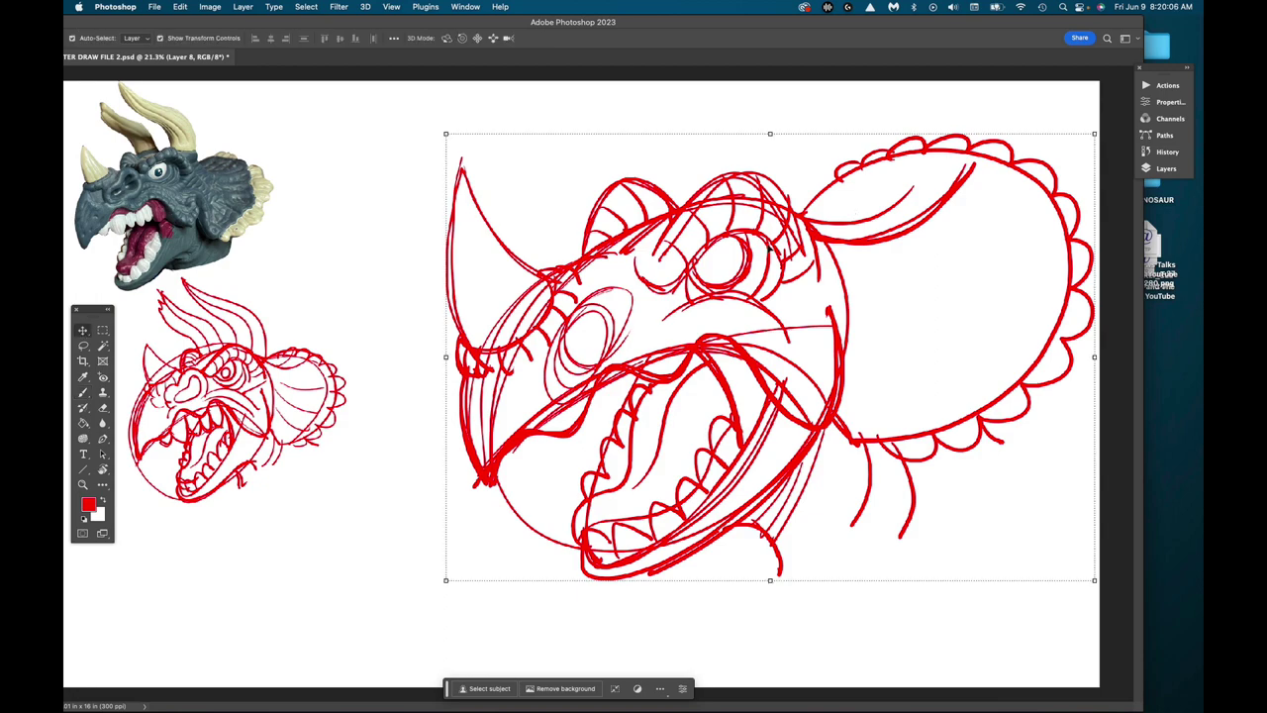
{"action": "mouse_move", "coordinate": [765, 210]}
{"action": "left_mouse_down"}
{"action": "mouse_move", "coordinate": [690, 338]}
{"action": "mouse_move", "coordinate": [737, 325]}
{"action": "mouse_move", "coordinate": [741, 289]}
{"action": "mouse_move", "coordinate": [735, 317]}
{"action": "left_mouse_up"}
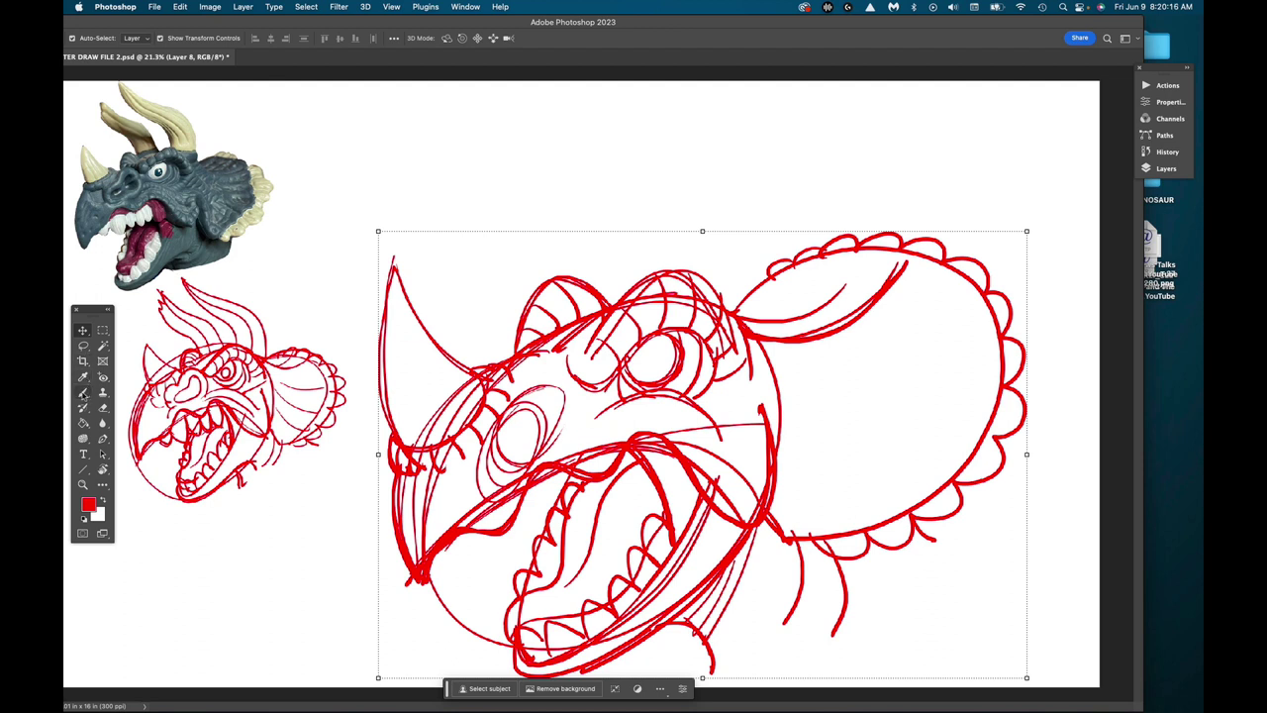
Step: Brush the curved centre lines of both brow horns and outline the far horn with a jagged broken tip
{"action": "left_click", "coordinate": [84, 393]}
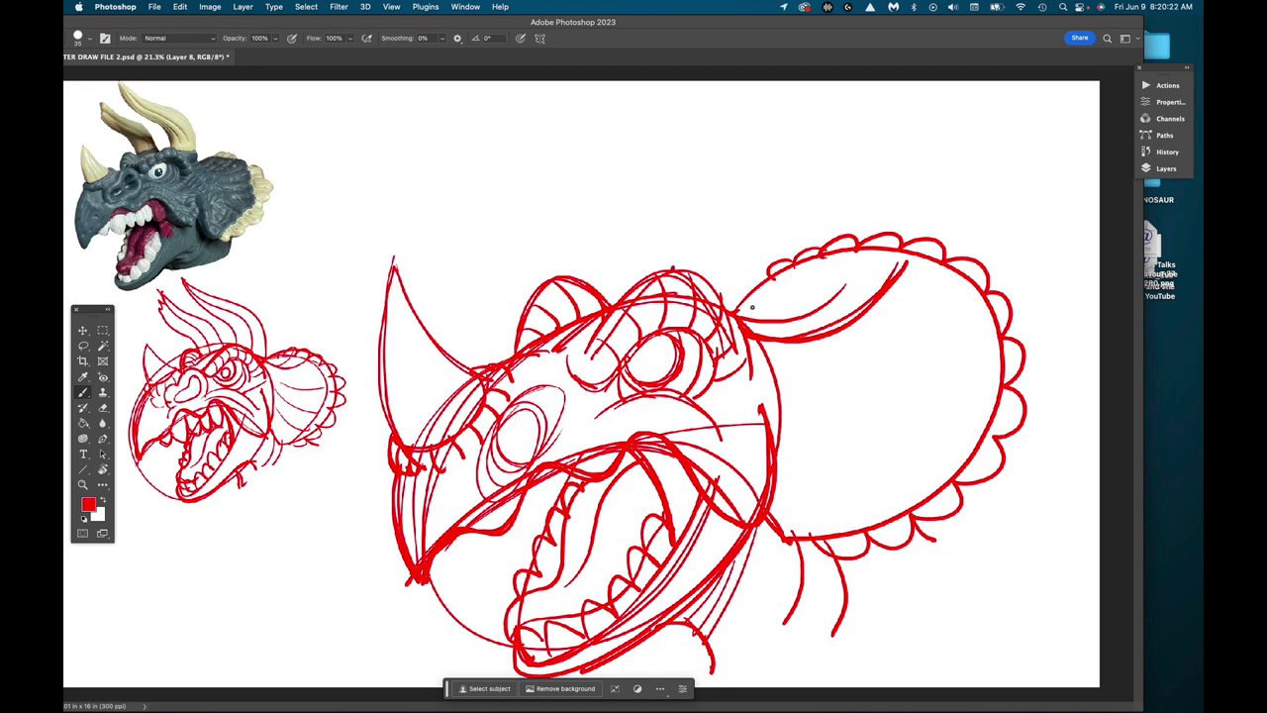
{"action": "mouse_move", "coordinate": [752, 304]}
{"action": "left_mouse_down"}
{"action": "mouse_move", "coordinate": [730, 245]}
{"action": "mouse_move", "coordinate": [739, 197]}
{"action": "mouse_move", "coordinate": [728, 146]}
{"action": "mouse_move", "coordinate": [621, 128]}
{"action": "mouse_move", "coordinate": [561, 99]}
{"action": "left_mouse_up"}
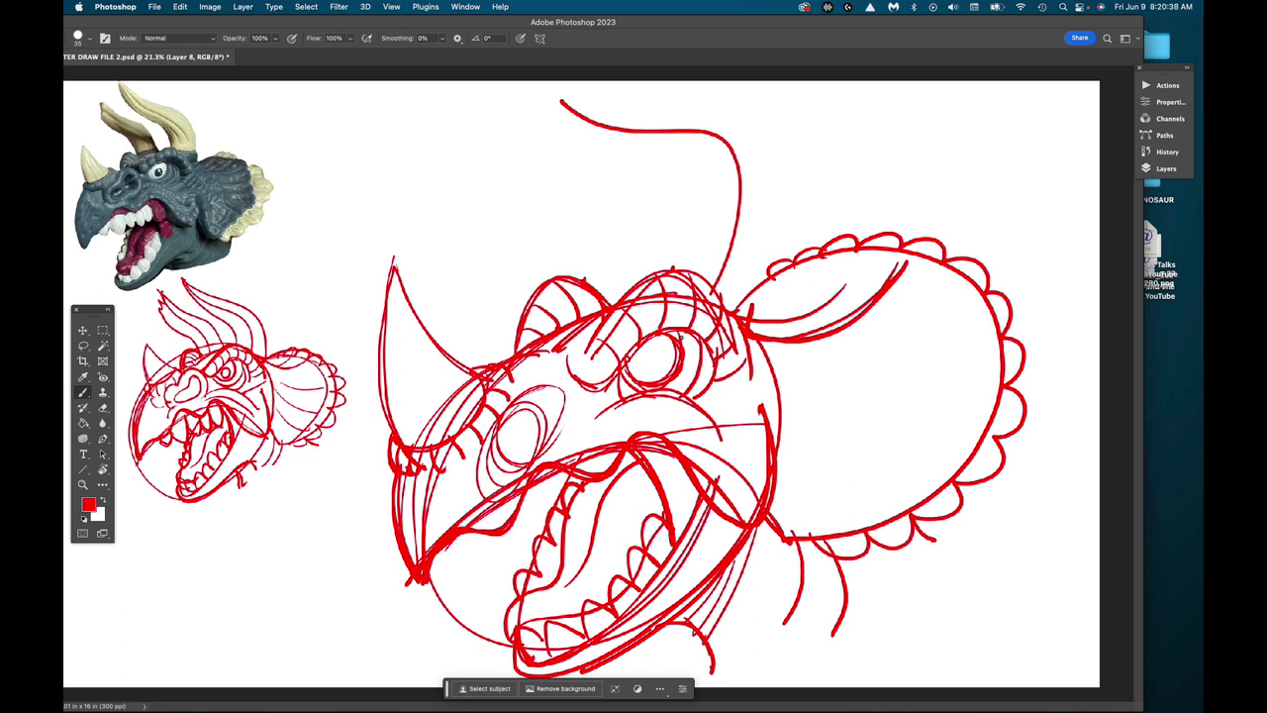
{"action": "left_click_drag", "start_coordinate": [585, 303], "coordinate": [584, 289]}
{"action": "mouse_move", "coordinate": [624, 297]}
{"action": "left_mouse_down"}
{"action": "mouse_move", "coordinate": [626, 263]}
{"action": "mouse_move", "coordinate": [588, 192]}
{"action": "mouse_move", "coordinate": [493, 161]}
{"action": "left_mouse_up"}
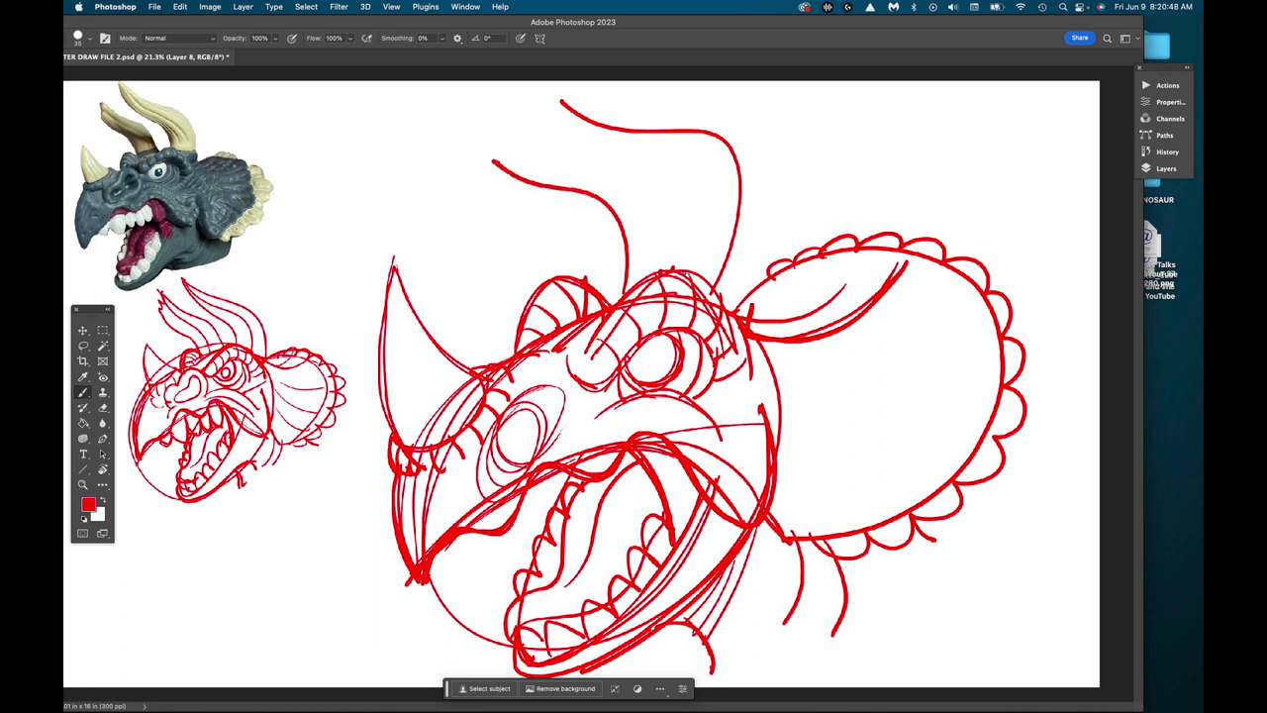
{"action": "mouse_move", "coordinate": [679, 278]}
{"action": "left_mouse_down"}
{"action": "mouse_move", "coordinate": [679, 209]}
{"action": "mouse_move", "coordinate": [655, 175]}
{"action": "mouse_move", "coordinate": [509, 160]}
{"action": "mouse_move", "coordinate": [477, 140]}
{"action": "mouse_move", "coordinate": [497, 210]}
{"action": "left_mouse_up"}
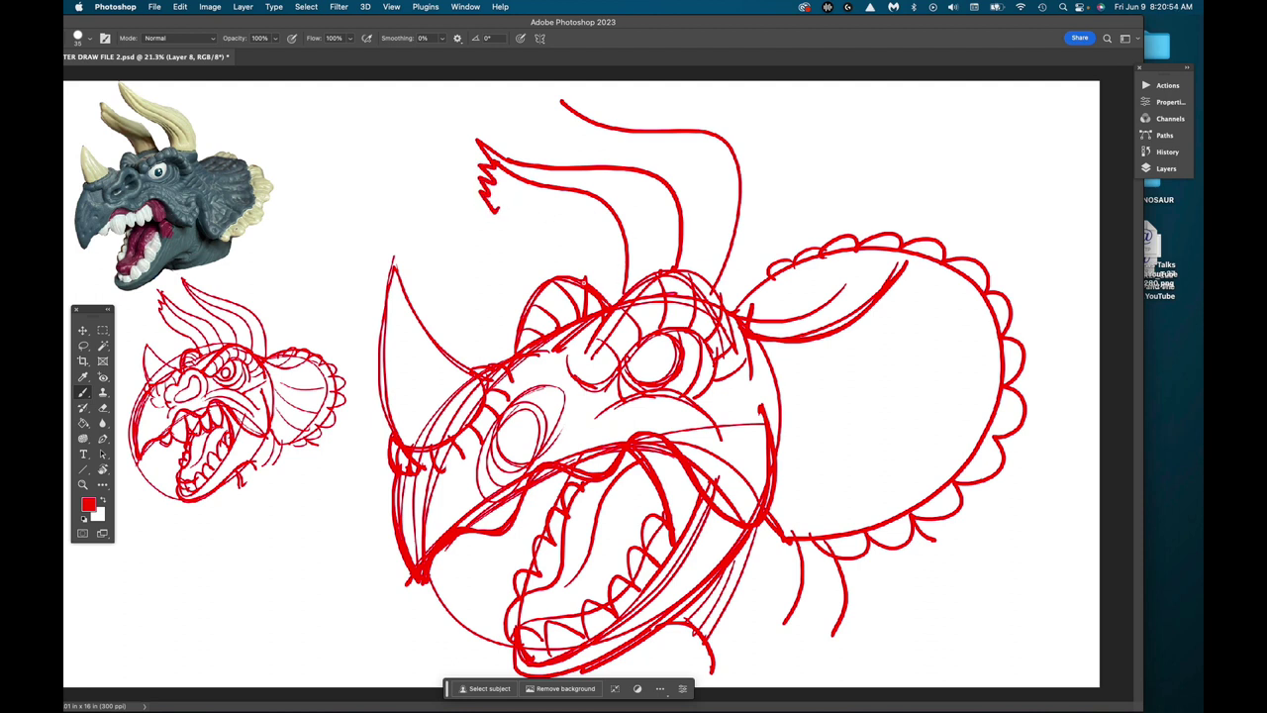
{"action": "mouse_move", "coordinate": [584, 282]}
{"action": "left_mouse_down"}
{"action": "mouse_move", "coordinate": [590, 256]}
{"action": "mouse_move", "coordinate": [565, 211]}
{"action": "mouse_move", "coordinate": [500, 210]}
{"action": "left_mouse_up"}
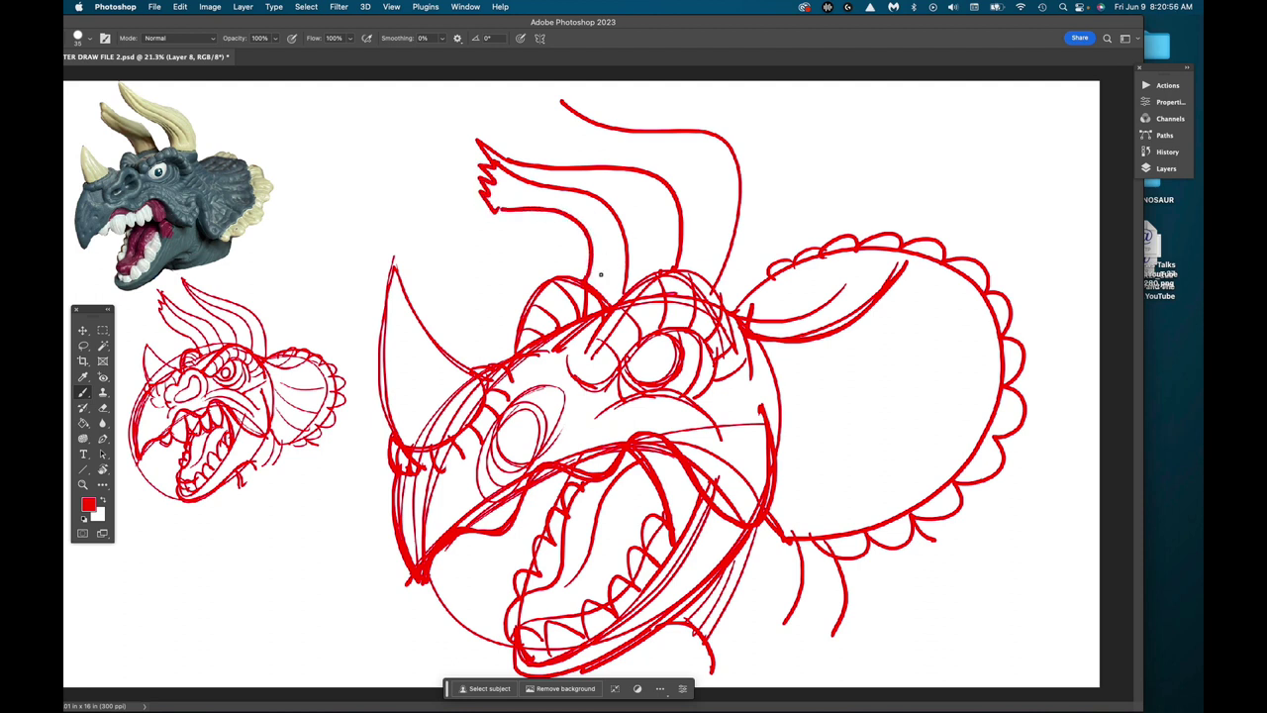
{"action": "mouse_move", "coordinate": [587, 317]}
{"action": "left_mouse_down"}
{"action": "mouse_move", "coordinate": [593, 234]}
{"action": "mouse_move", "coordinate": [496, 210]}
{"action": "left_mouse_up"}
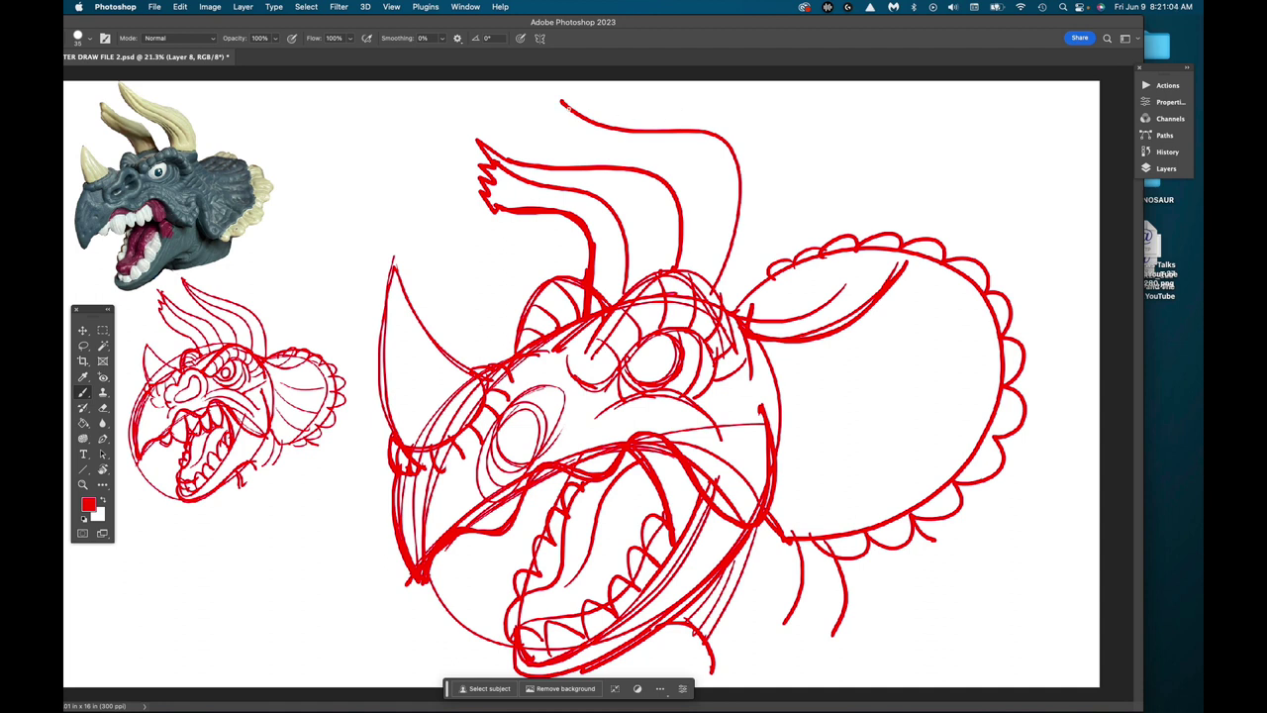
Step: Outline the near brow horn to a point and redraw the far horn's upper edge, erasing the stretch that overlaps the near horn
{"action": "mouse_move", "coordinate": [556, 94]}
{"action": "left_mouse_down"}
{"action": "mouse_move", "coordinate": [578, 132]}
{"action": "mouse_move", "coordinate": [677, 180]}
{"action": "left_mouse_up"}
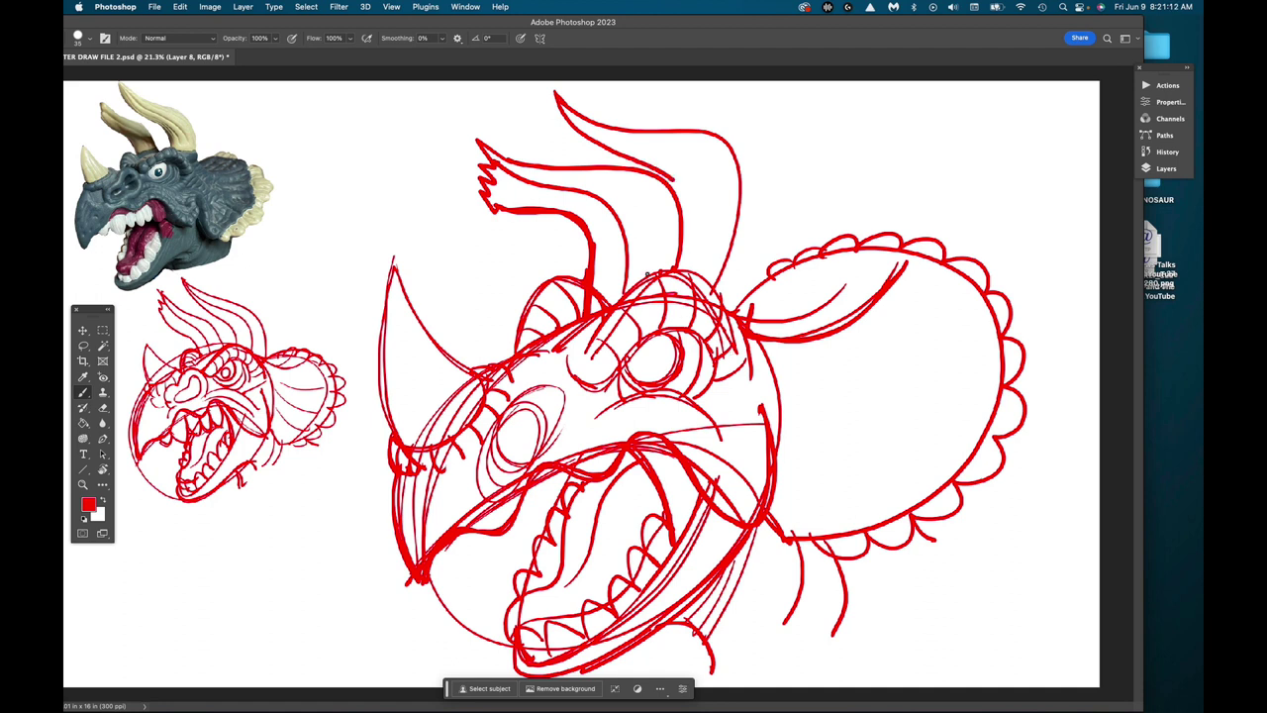
{"action": "mouse_move", "coordinate": [660, 271]}
{"action": "left_mouse_down"}
{"action": "mouse_move", "coordinate": [634, 183]}
{"action": "mouse_move", "coordinate": [587, 166]}
{"action": "left_mouse_up"}
{"action": "mouse_move", "coordinate": [676, 180]}
{"action": "left_mouse_down"}
{"action": "mouse_move", "coordinate": [681, 267]}
{"action": "mouse_move", "coordinate": [663, 171]}
{"action": "left_mouse_up"}
{"action": "left_click", "coordinate": [102, 407]}
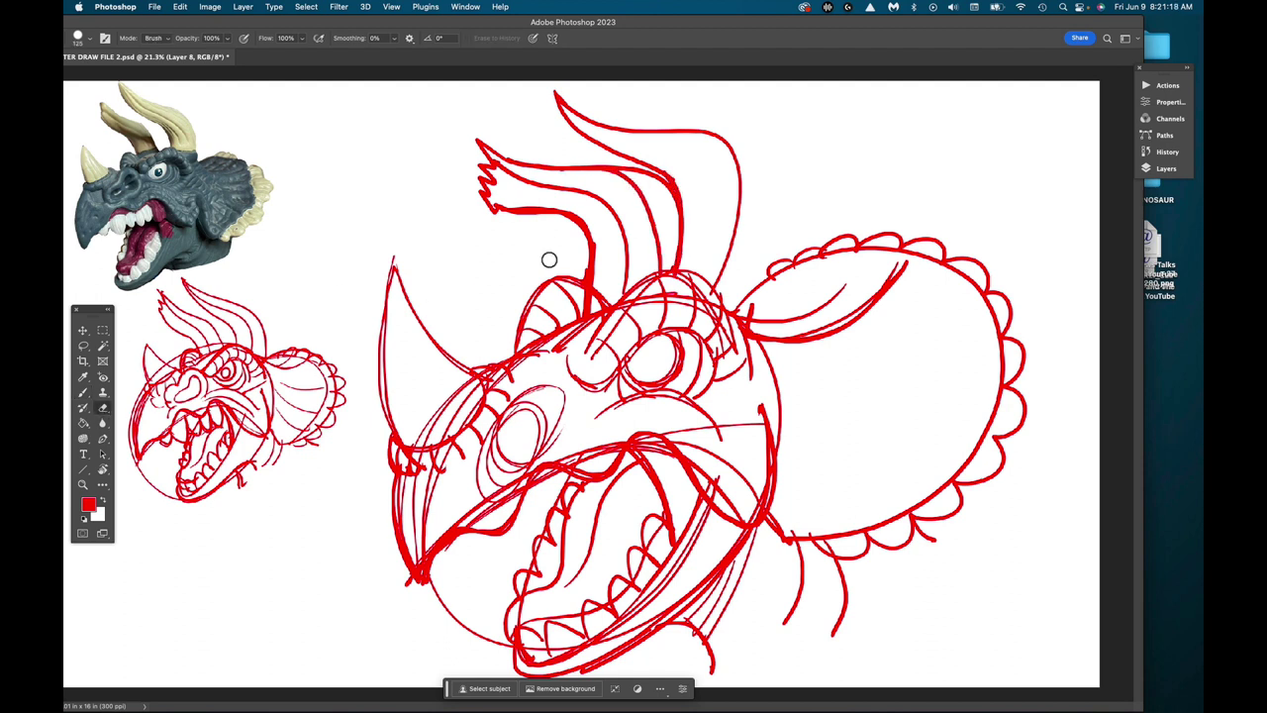
{"action": "mouse_move", "coordinate": [631, 171]}
{"action": "left_mouse_down"}
{"action": "mouse_move", "coordinate": [674, 205]}
{"action": "mouse_move", "coordinate": [662, 184]}
{"action": "mouse_move", "coordinate": [577, 158]}
{"action": "mouse_move", "coordinate": [671, 195]}
{"action": "left_mouse_up"}
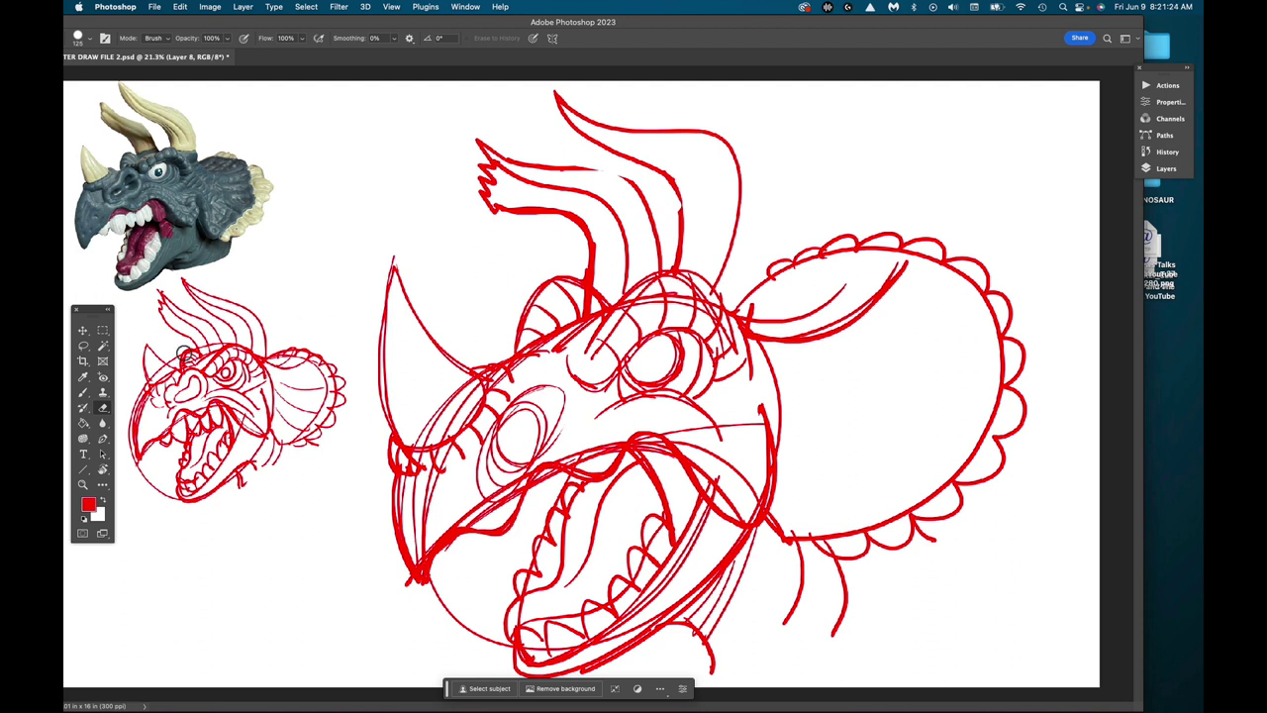
{"action": "left_click", "coordinate": [83, 392]}
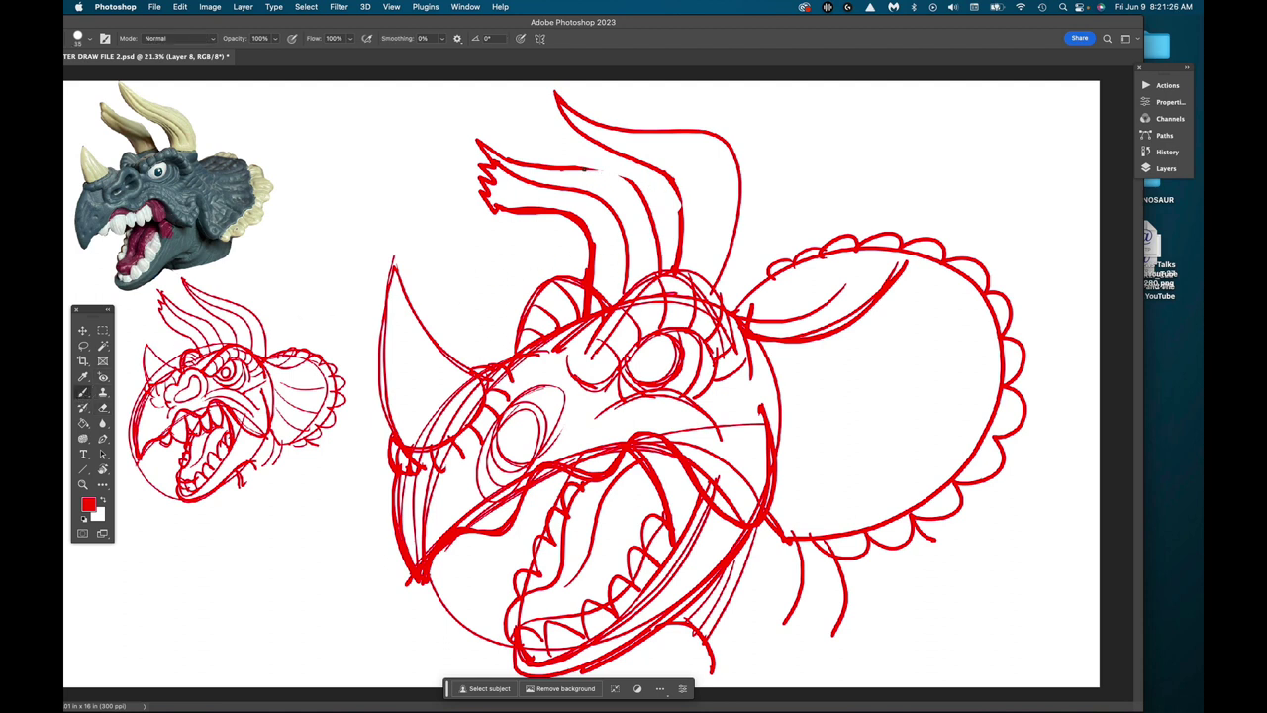
{"action": "mouse_move", "coordinate": [582, 166]}
{"action": "left_mouse_down"}
{"action": "mouse_move", "coordinate": [628, 183]}
{"action": "mouse_move", "coordinate": [660, 273]}
{"action": "left_mouse_up"}
{"action": "mouse_move", "coordinate": [649, 229]}
{"action": "left_mouse_down"}
{"action": "mouse_move", "coordinate": [600, 171]}
{"action": "mouse_move", "coordinate": [483, 146]}
{"action": "left_mouse_up"}
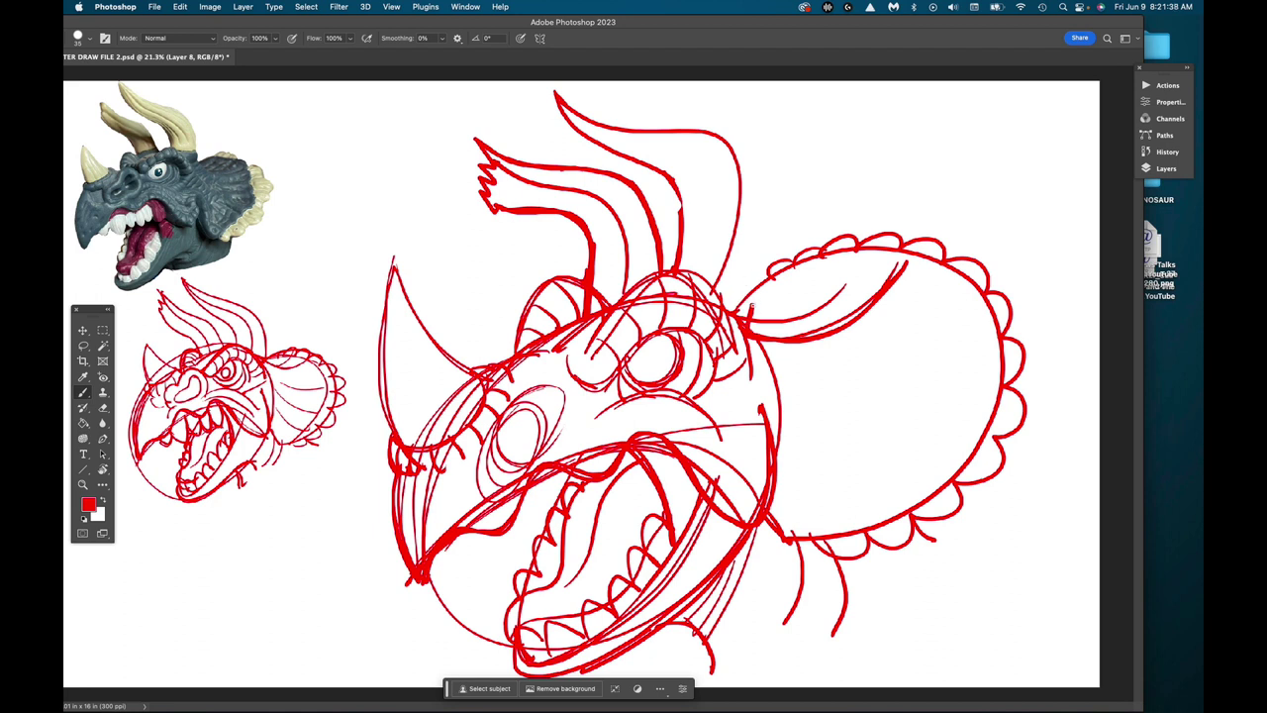
{"action": "mouse_move", "coordinate": [754, 310]}
{"action": "left_mouse_down"}
{"action": "mouse_move", "coordinate": [771, 139]}
{"action": "mouse_move", "coordinate": [709, 103]}
{"action": "mouse_move", "coordinate": [626, 107]}
{"action": "mouse_move", "coordinate": [554, 90]}
{"action": "mouse_move", "coordinate": [589, 141]}
{"action": "mouse_move", "coordinate": [648, 169]}
{"action": "mouse_move", "coordinate": [680, 205]}
{"action": "mouse_move", "coordinate": [678, 251]}
{"action": "left_mouse_up"}
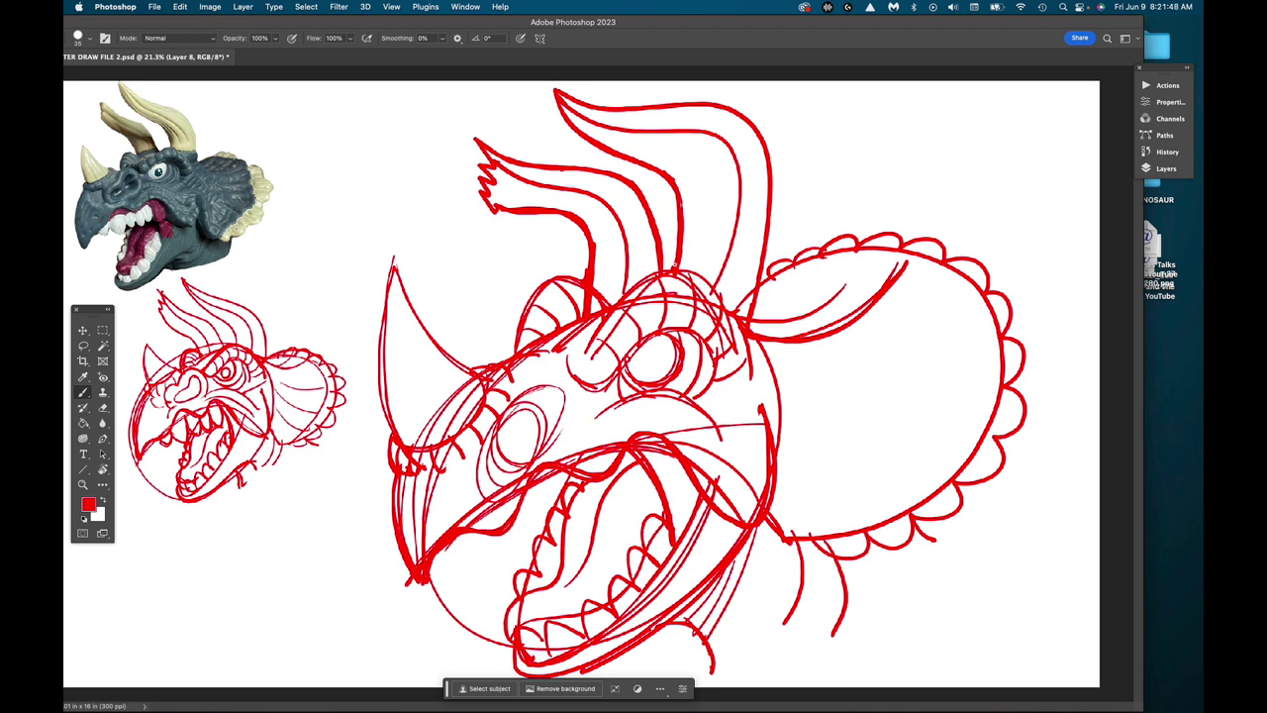
Step: Reinforce the near brow ridge's contour and draw a dark pupil with a highlight in the eye
{"action": "mouse_move", "coordinate": [730, 323]}
{"action": "left_mouse_down"}
{"action": "mouse_move", "coordinate": [723, 299]}
{"action": "mouse_move", "coordinate": [661, 267]}
{"action": "mouse_move", "coordinate": [617, 303]}
{"action": "left_mouse_up"}
{"action": "left_click_drag", "start_coordinate": [730, 317], "coordinate": [738, 346]}
{"action": "mouse_move", "coordinate": [666, 343]}
{"action": "left_mouse_down"}
{"action": "mouse_move", "coordinate": [659, 366]}
{"action": "mouse_move", "coordinate": [653, 344]}
{"action": "mouse_move", "coordinate": [669, 343]}
{"action": "mouse_move", "coordinate": [659, 360]}
{"action": "mouse_move", "coordinate": [674, 364]}
{"action": "left_mouse_up"}
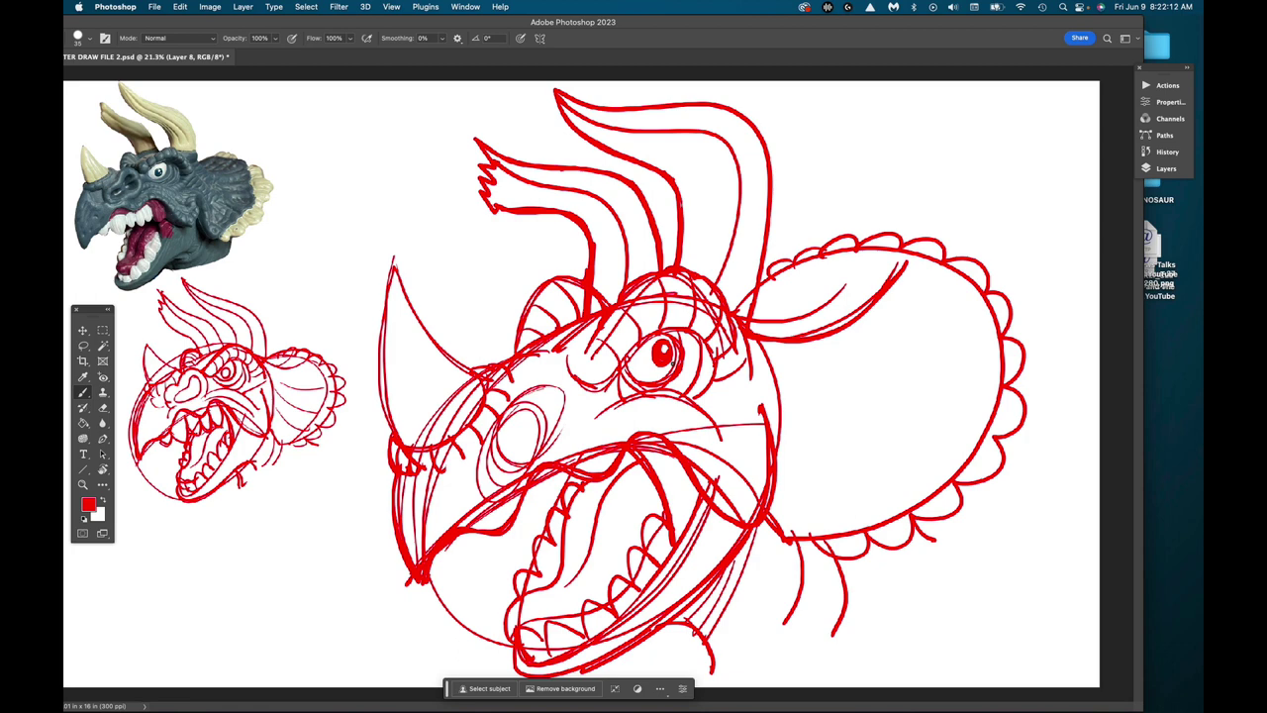
Step: Scale the head drawing down to 94.29% and reposition it within the canvas
{"action": "key", "text": "v"}
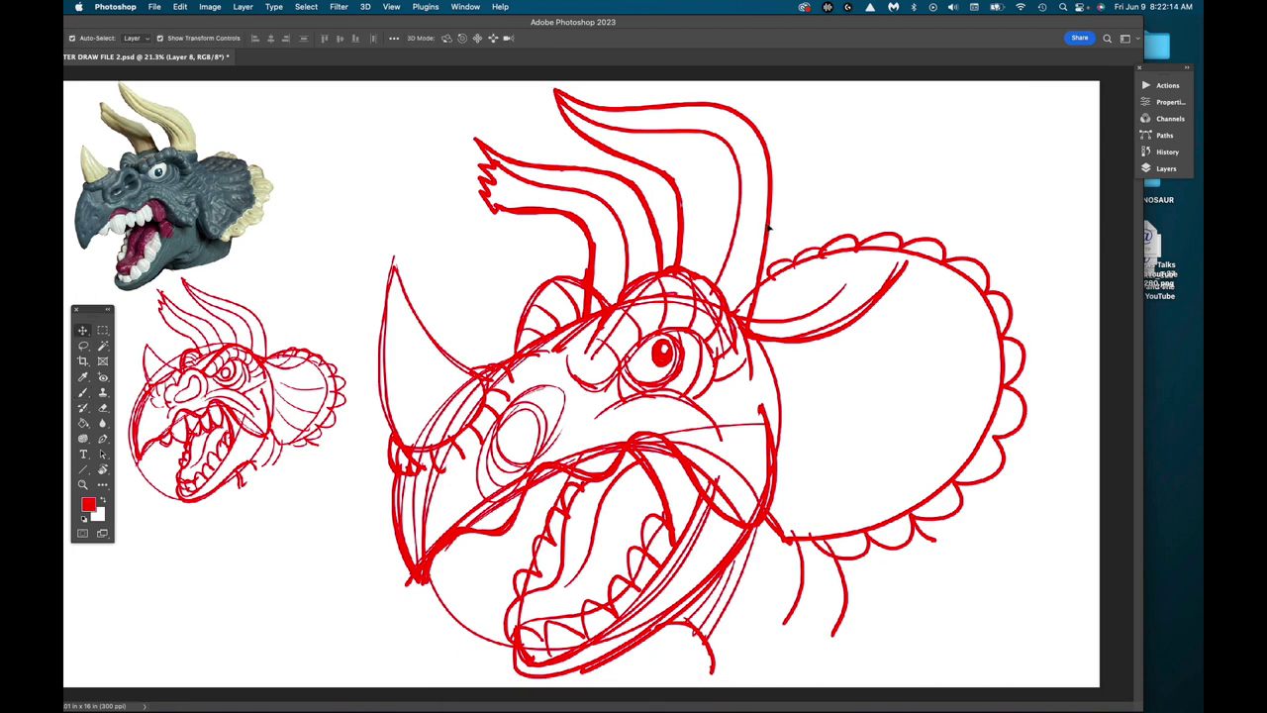
{"action": "left_click_drag", "start_coordinate": [769, 228], "coordinate": [769, 220]}
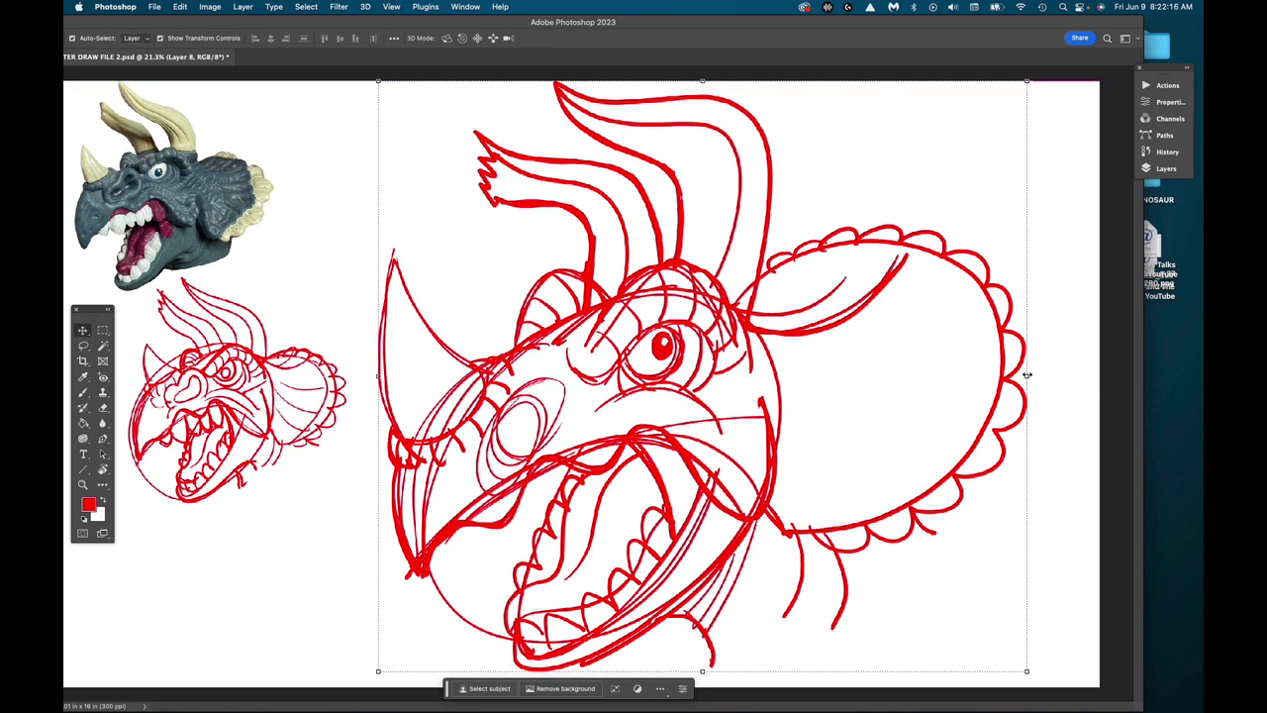
{"action": "left_click_drag", "start_coordinate": [1027, 376], "coordinate": [991, 376]}
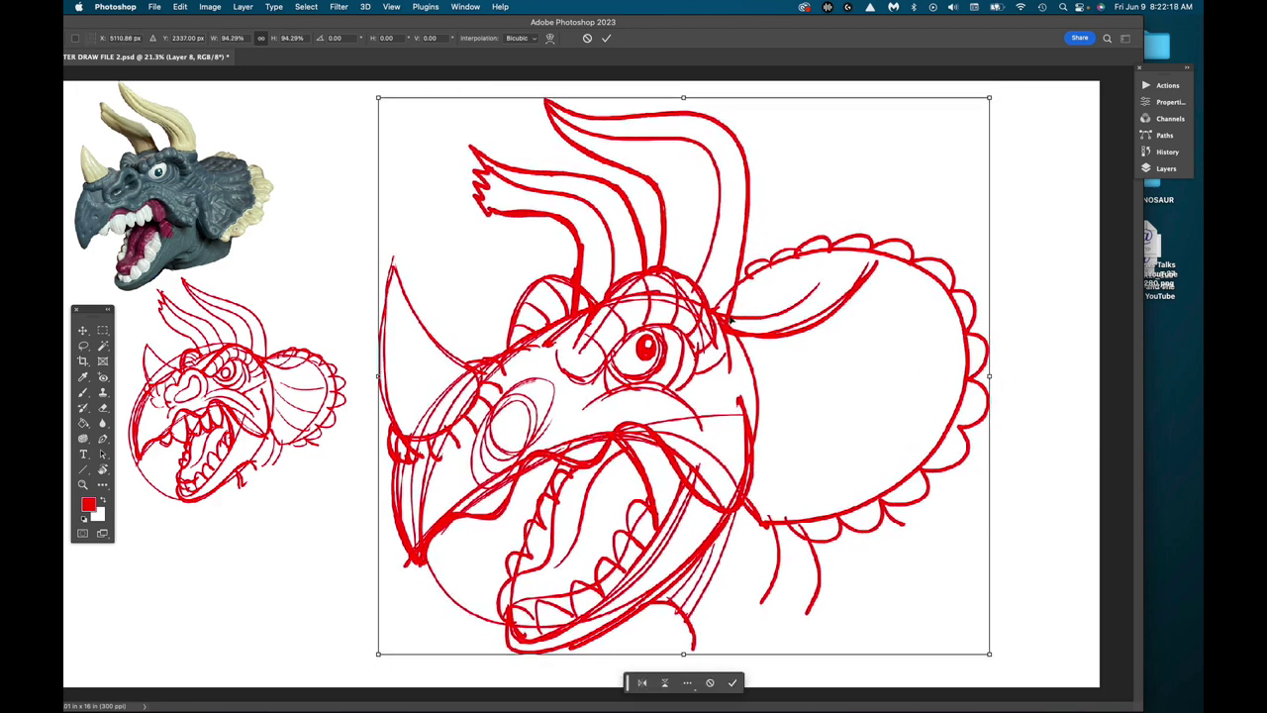
{"action": "left_click_drag", "start_coordinate": [729, 321], "coordinate": [736, 318]}
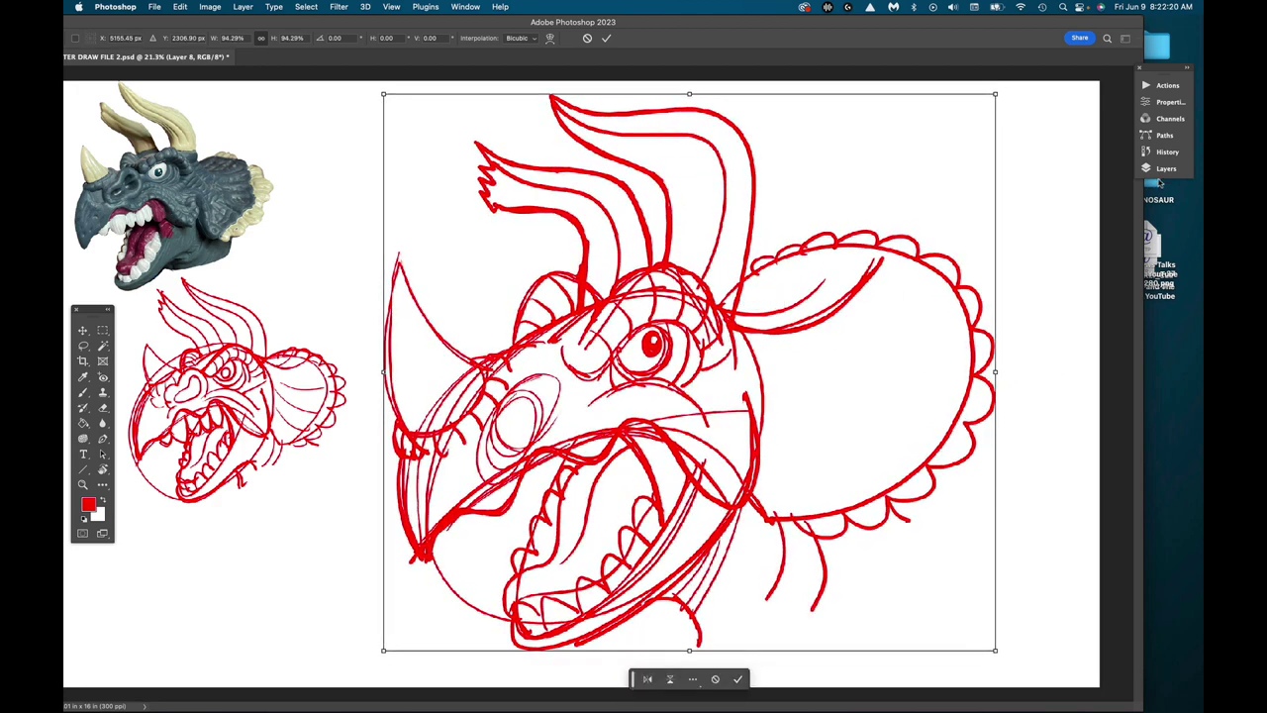
{"action": "left_click", "coordinate": [1164, 172]}
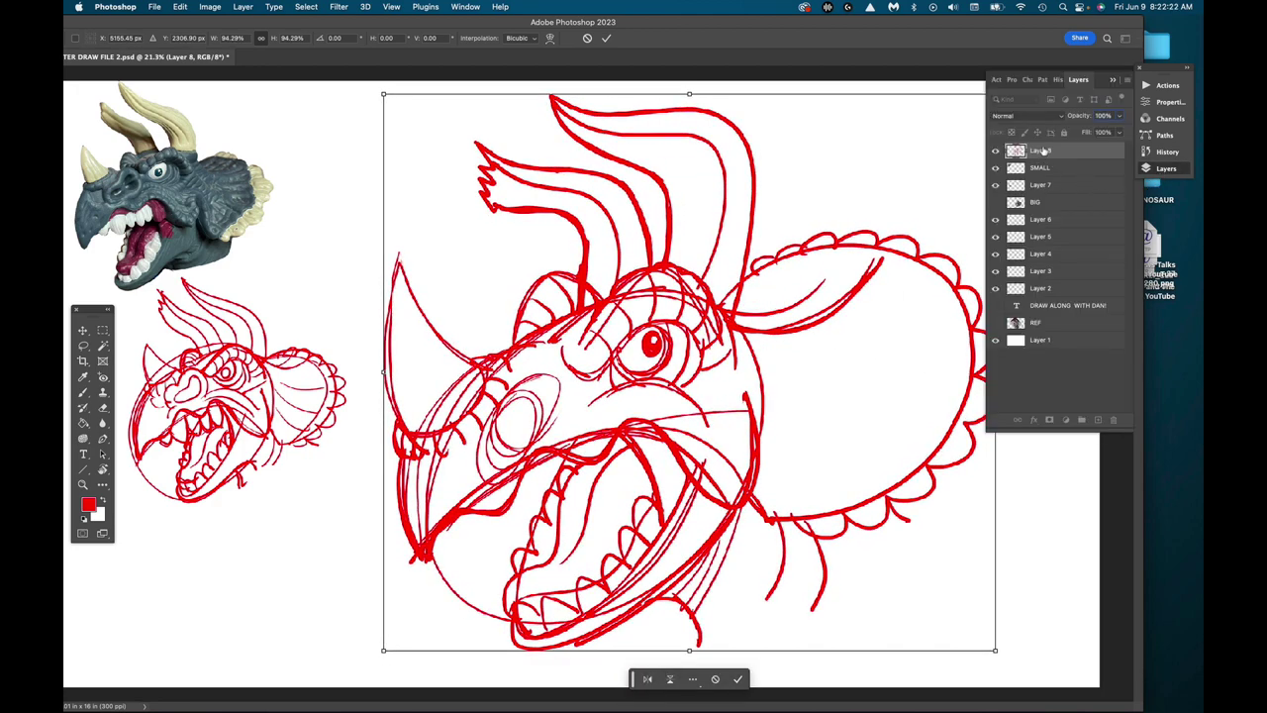
{"action": "key", "text": "Return"}
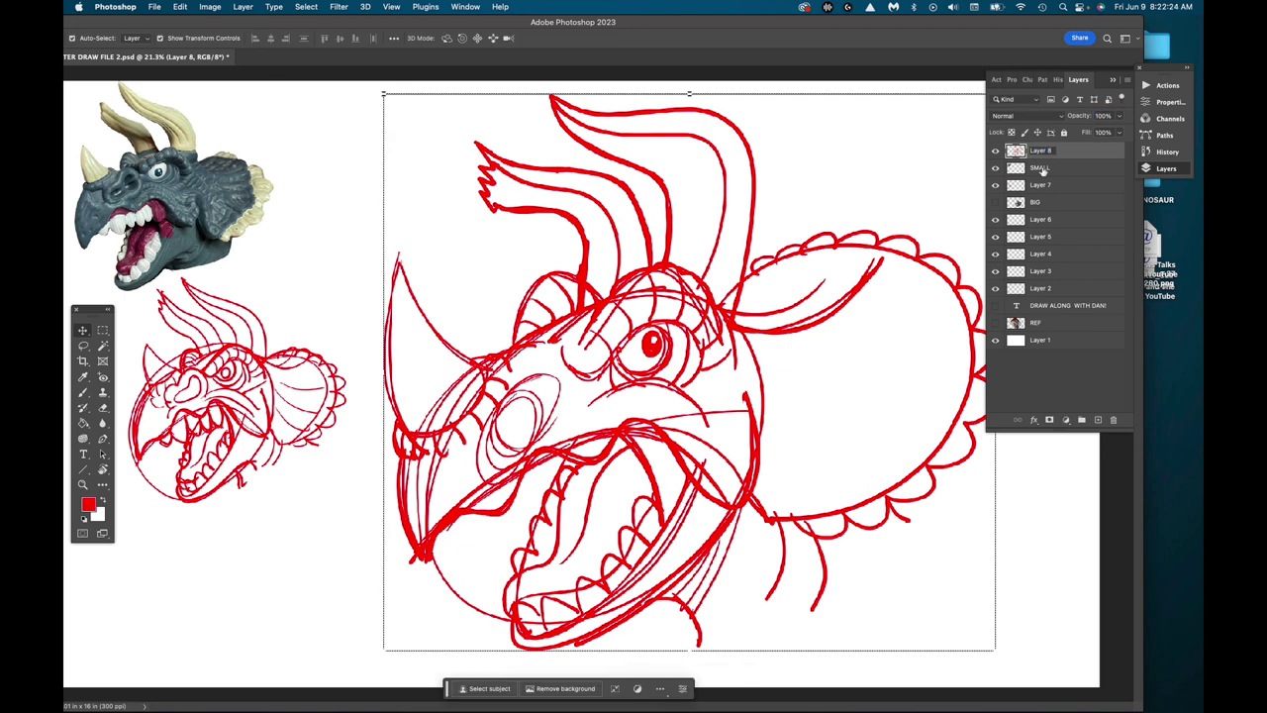
Step: Rename the large sketch's layer SSSSSS and lower its opacity to 21%
{"action": "double_click", "coordinate": [1041, 150]}
{"action": "left_click", "coordinate": [1046, 150]}
{"action": "key", "text": "super+a"}
{"action": "type", "text": "SSSSSS"}
{"action": "left_click", "coordinate": [1066, 151]}
{"action": "left_click", "coordinate": [1119, 131]}
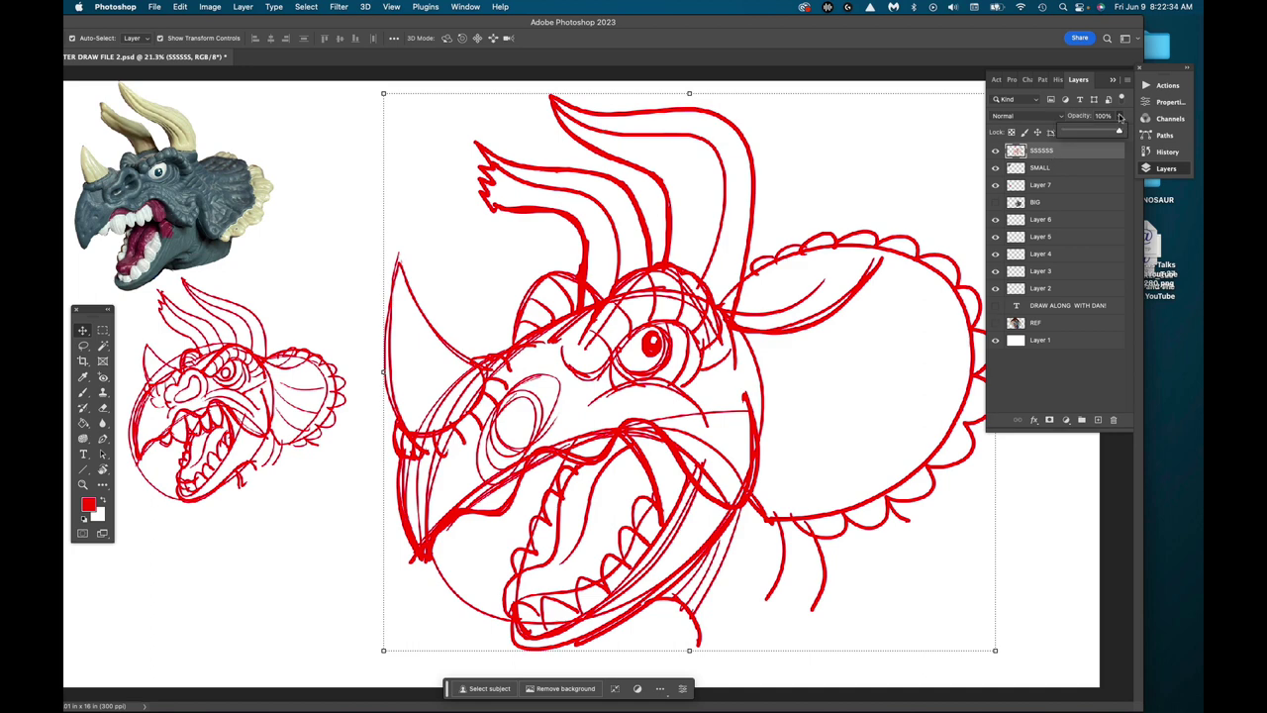
{"action": "left_click_drag", "start_coordinate": [1119, 132], "coordinate": [1078, 133]}
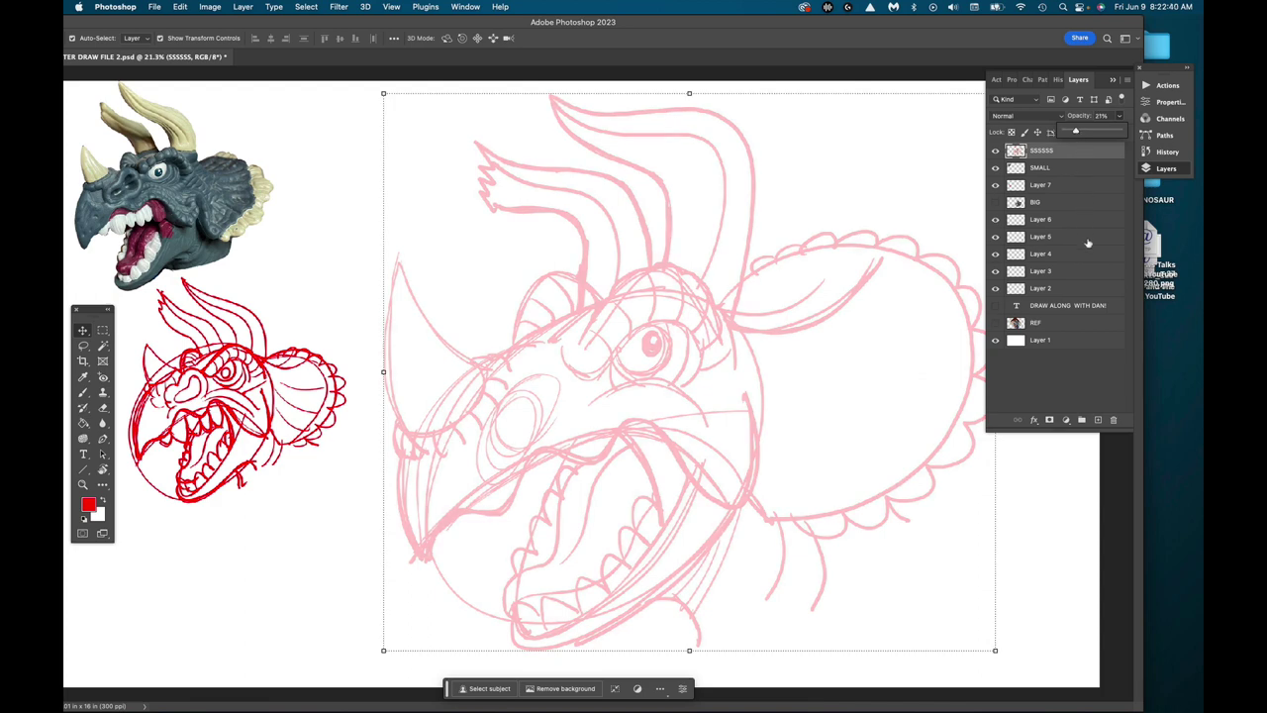
Step: Create a new layer above the faded sketch and ink the nose horn's outline in black with a size 40 brush
{"action": "left_click", "coordinate": [1098, 421]}
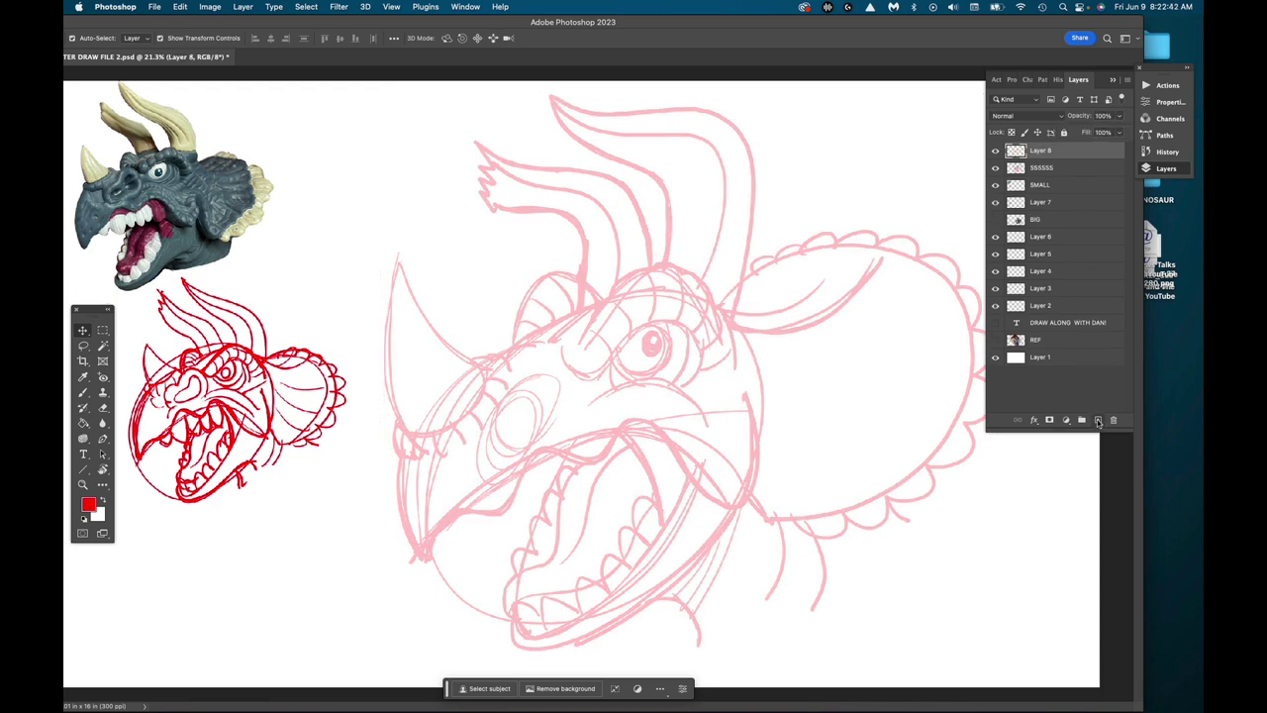
{"action": "left_click", "coordinate": [84, 518]}
{"action": "left_click", "coordinate": [83, 393]}
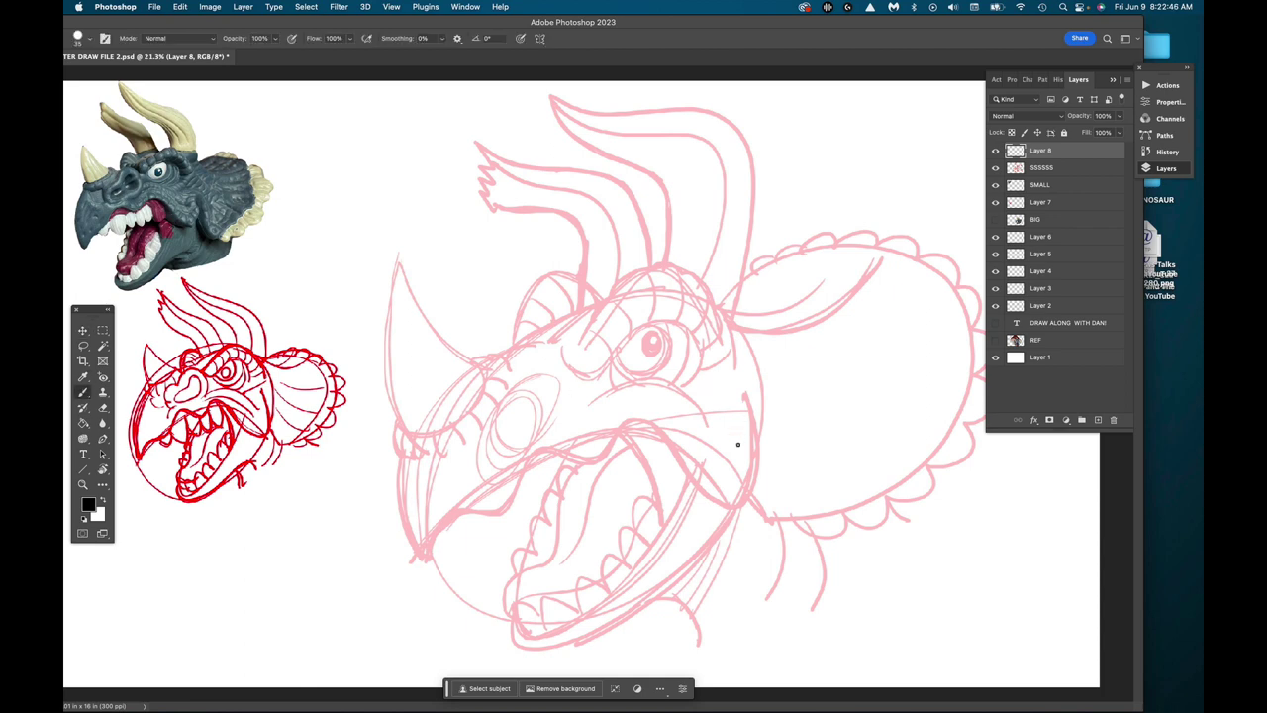
{"action": "key", "text": "bracketright"}
{"action": "mouse_move", "coordinate": [502, 362]}
{"action": "left_mouse_down"}
{"action": "mouse_move", "coordinate": [435, 329]}
{"action": "mouse_move", "coordinate": [401, 256]}
{"action": "mouse_move", "coordinate": [385, 342]}
{"action": "mouse_move", "coordinate": [398, 416]}
{"action": "mouse_move", "coordinate": [417, 434]}
{"action": "mouse_move", "coordinate": [453, 424]}
{"action": "mouse_move", "coordinate": [477, 359]}
{"action": "left_mouse_up"}
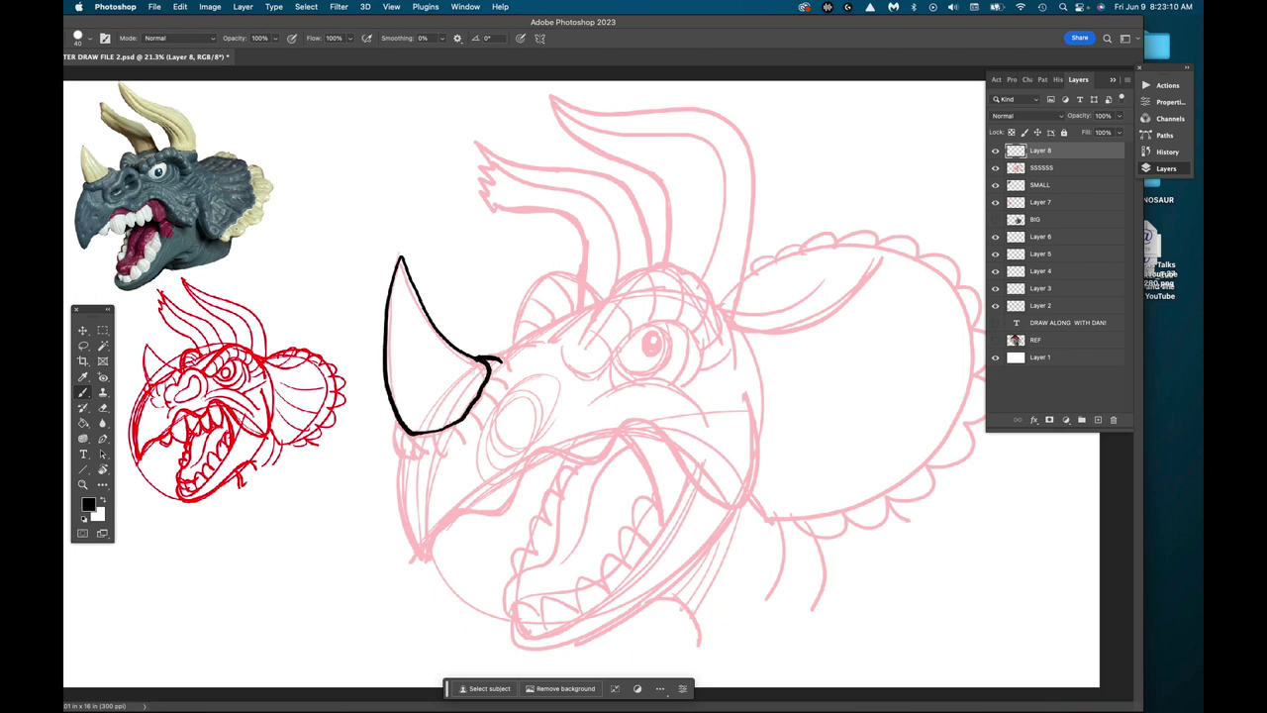
Step: Ink the wrinkles around the nose horn's base and the upper jaw's contour from the beak tip to the cheek
{"action": "mouse_move", "coordinate": [400, 424]}
{"action": "left_mouse_down"}
{"action": "mouse_move", "coordinate": [400, 458]}
{"action": "mouse_move", "coordinate": [466, 446]}
{"action": "left_mouse_up"}
{"action": "mouse_move", "coordinate": [473, 410]}
{"action": "left_mouse_down"}
{"action": "mouse_move", "coordinate": [484, 426]}
{"action": "mouse_move", "coordinate": [507, 375]}
{"action": "left_mouse_up"}
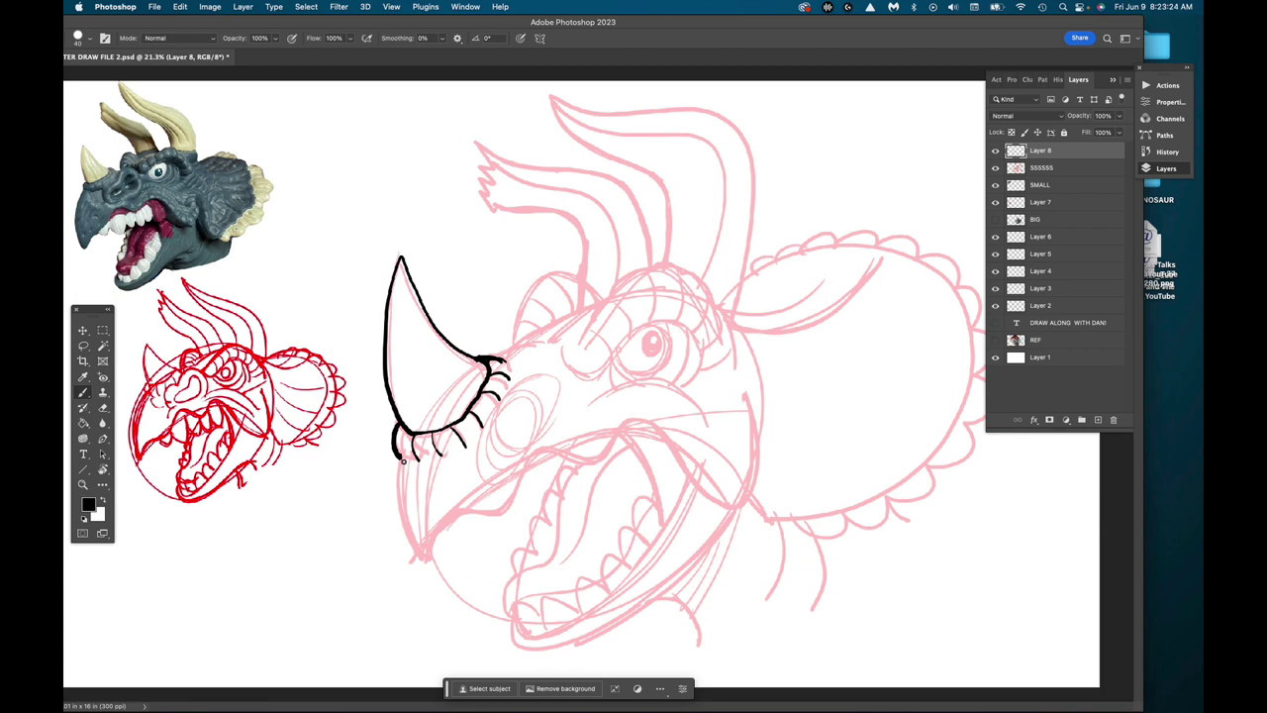
{"action": "mouse_move", "coordinate": [395, 454]}
{"action": "left_mouse_down"}
{"action": "mouse_move", "coordinate": [402, 535]}
{"action": "mouse_move", "coordinate": [420, 560]}
{"action": "left_mouse_up"}
{"action": "mouse_move", "coordinate": [425, 557]}
{"action": "left_mouse_down"}
{"action": "mouse_move", "coordinate": [450, 517]}
{"action": "mouse_move", "coordinate": [513, 495]}
{"action": "mouse_move", "coordinate": [536, 452]}
{"action": "mouse_move", "coordinate": [594, 459]}
{"action": "mouse_move", "coordinate": [631, 421]}
{"action": "mouse_move", "coordinate": [648, 424]}
{"action": "left_mouse_up"}
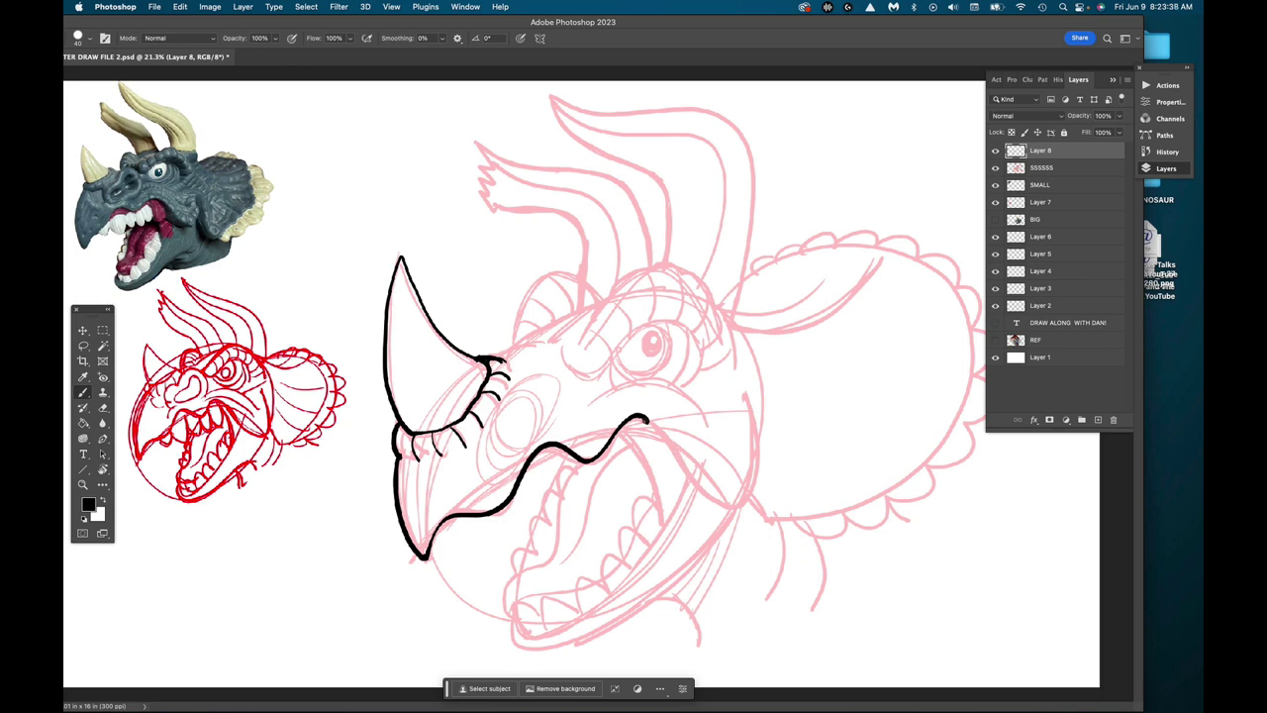
{"action": "mouse_move", "coordinate": [646, 420]}
{"action": "left_mouse_down"}
{"action": "mouse_move", "coordinate": [693, 491]}
{"action": "mouse_move", "coordinate": [735, 513]}
{"action": "mouse_move", "coordinate": [753, 488]}
{"action": "mouse_move", "coordinate": [758, 406]}
{"action": "mouse_move", "coordinate": [774, 402]}
{"action": "left_mouse_up"}
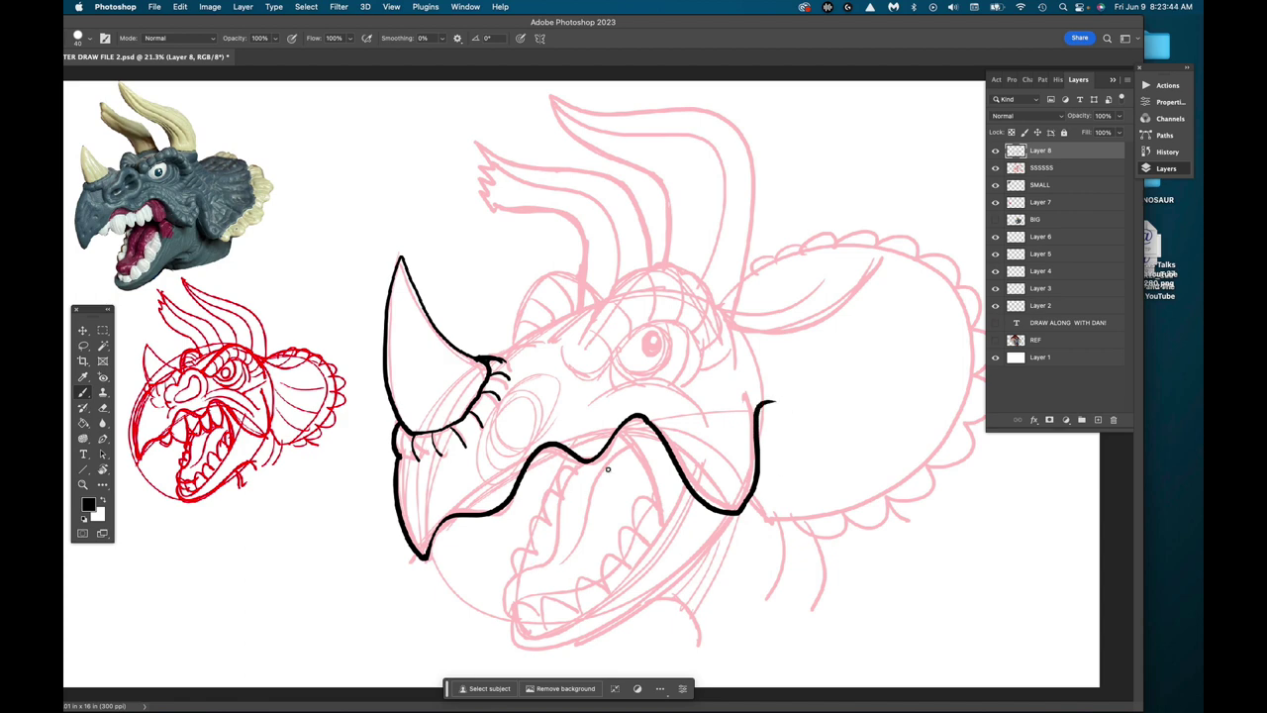
Step: Ink the creases above the upper lip and outline the beak plate with fine shading lines inside it
{"action": "mouse_move", "coordinate": [693, 442]}
{"action": "left_mouse_down"}
{"action": "mouse_move", "coordinate": [636, 397]}
{"action": "mouse_move", "coordinate": [587, 443]}
{"action": "mouse_move", "coordinate": [634, 400]}
{"action": "mouse_move", "coordinate": [597, 397]}
{"action": "mouse_move", "coordinate": [651, 376]}
{"action": "mouse_move", "coordinate": [685, 395]}
{"action": "mouse_move", "coordinate": [704, 461]}
{"action": "left_mouse_up"}
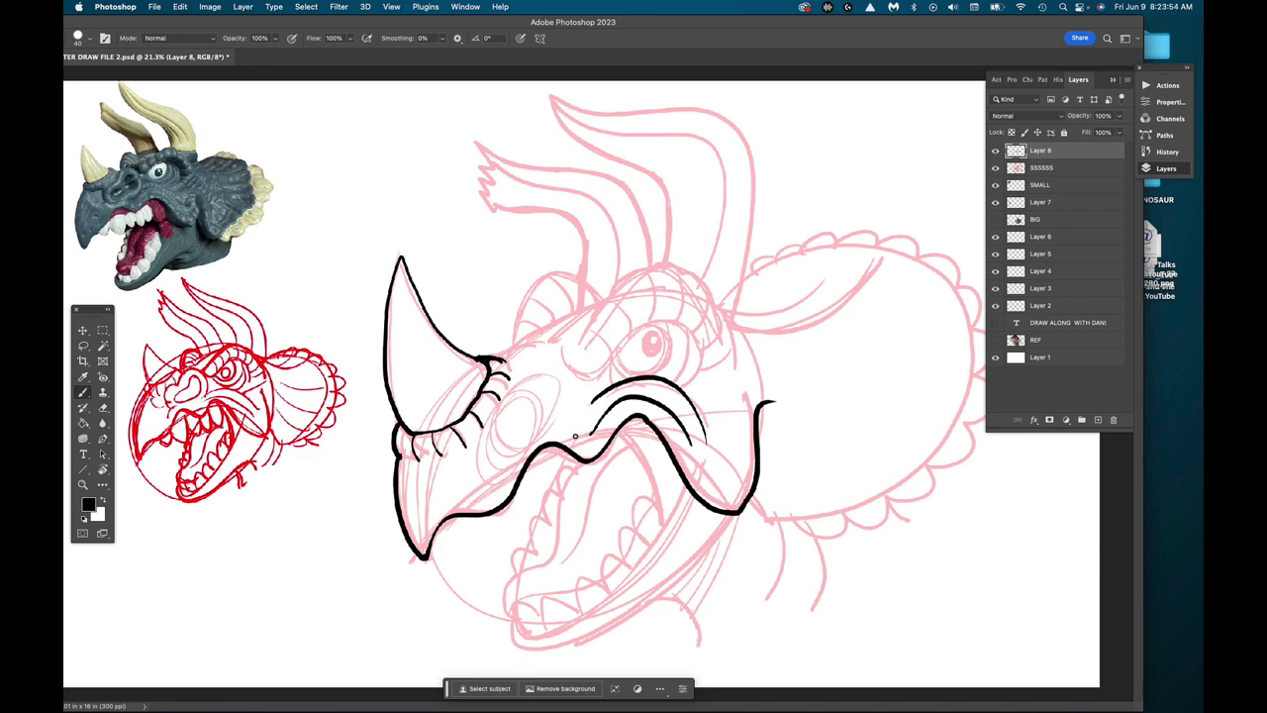
{"action": "mouse_move", "coordinate": [576, 434]}
{"action": "left_mouse_down"}
{"action": "mouse_move", "coordinate": [531, 428]}
{"action": "mouse_move", "coordinate": [522, 440]}
{"action": "left_mouse_up"}
{"action": "mouse_move", "coordinate": [396, 467]}
{"action": "left_mouse_down"}
{"action": "mouse_move", "coordinate": [417, 452]}
{"action": "mouse_move", "coordinate": [445, 479]}
{"action": "mouse_move", "coordinate": [483, 464]}
{"action": "mouse_move", "coordinate": [495, 473]}
{"action": "left_mouse_up"}
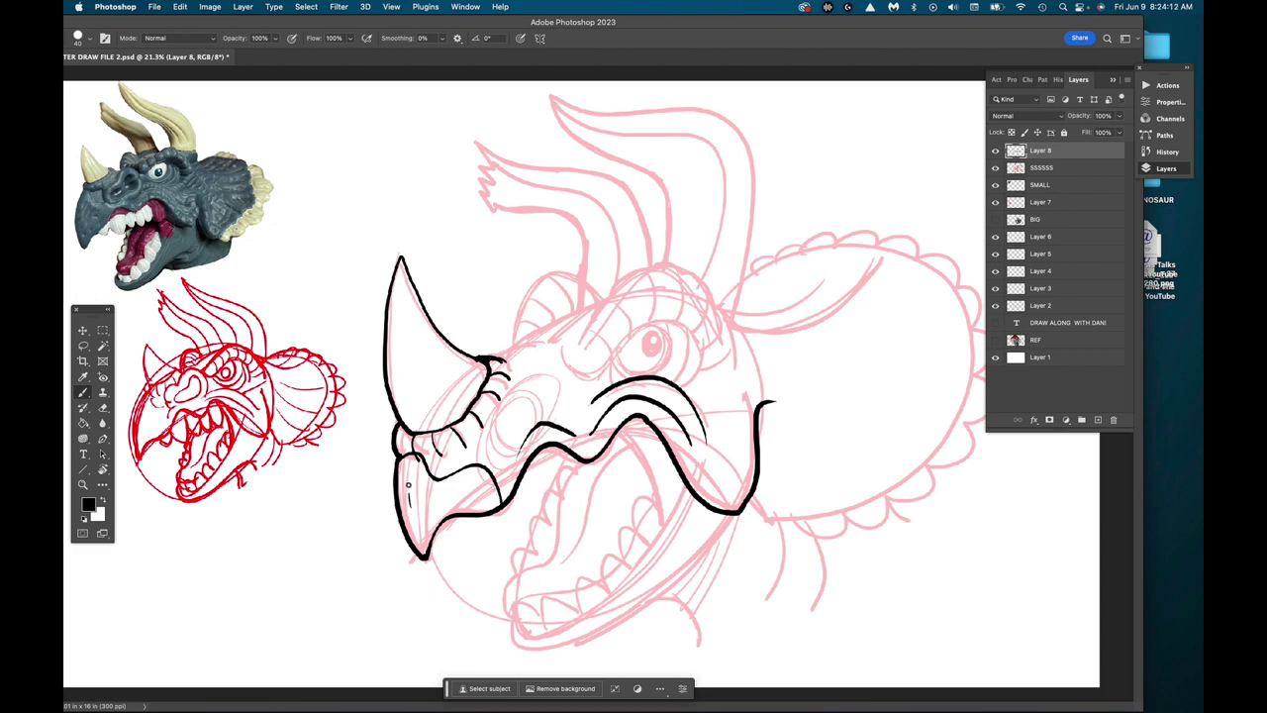
{"action": "mouse_move", "coordinate": [406, 457]}
{"action": "left_mouse_down"}
{"action": "mouse_move", "coordinate": [422, 521]}
{"action": "mouse_move", "coordinate": [426, 477]}
{"action": "mouse_move", "coordinate": [430, 528]}
{"action": "mouse_move", "coordinate": [441, 482]}
{"action": "mouse_move", "coordinate": [450, 502]}
{"action": "mouse_move", "coordinate": [424, 551]}
{"action": "left_mouse_up"}
{"action": "left_click_drag", "start_coordinate": [463, 497], "coordinate": [481, 468]}
Step: Ink the inner line at the mouth corner and the long tongue's contours inside the open mouth
{"action": "left_click_drag", "start_coordinate": [620, 428], "coordinate": [668, 520]}
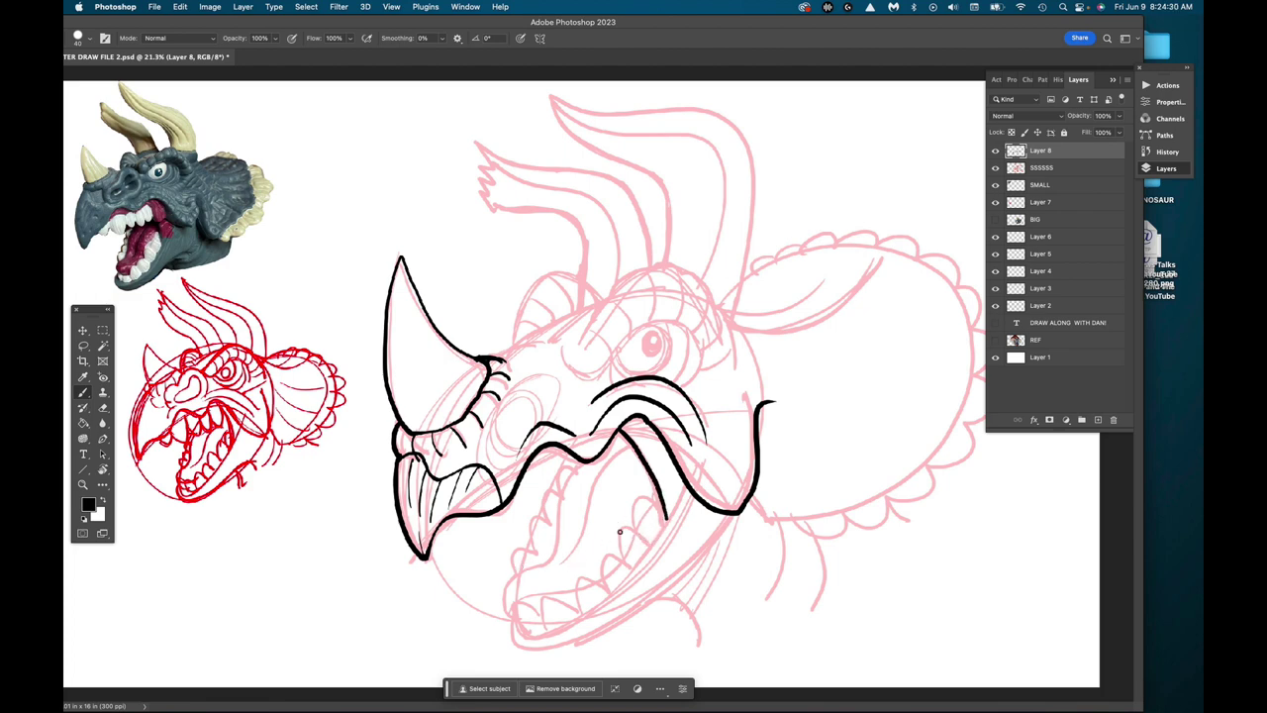
{"action": "mouse_move", "coordinate": [508, 613]}
{"action": "left_mouse_down"}
{"action": "mouse_move", "coordinate": [501, 593]}
{"action": "mouse_move", "coordinate": [560, 541]}
{"action": "mouse_move", "coordinate": [582, 460]}
{"action": "left_mouse_up"}
{"action": "left_click_drag", "start_coordinate": [543, 574], "coordinate": [624, 445]}
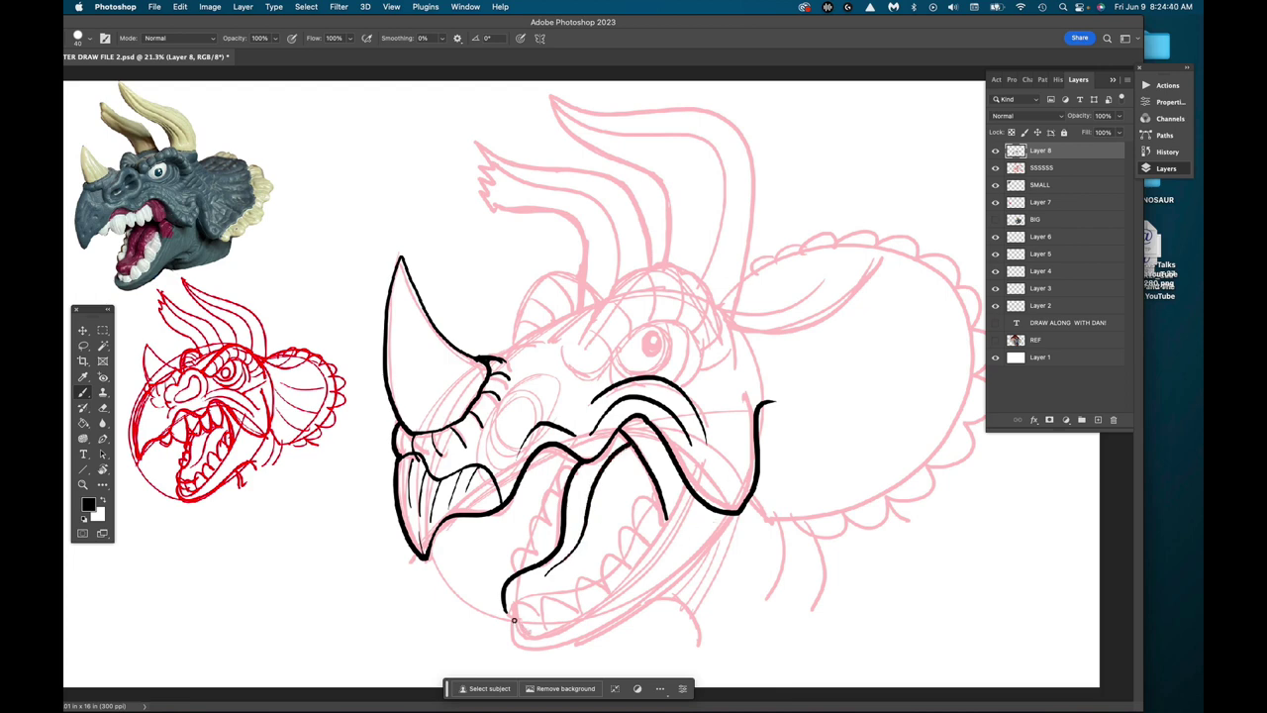
Step: Ink the row of rounded teeth along the near side of the lower jaw
{"action": "mouse_move", "coordinate": [523, 635]}
{"action": "left_mouse_down"}
{"action": "mouse_move", "coordinate": [519, 606]}
{"action": "mouse_move", "coordinate": [546, 622]}
{"action": "mouse_move", "coordinate": [541, 596]}
{"action": "mouse_move", "coordinate": [577, 589]}
{"action": "mouse_move", "coordinate": [543, 610]}
{"action": "mouse_move", "coordinate": [544, 596]}
{"action": "mouse_move", "coordinate": [578, 620]}
{"action": "left_mouse_up"}
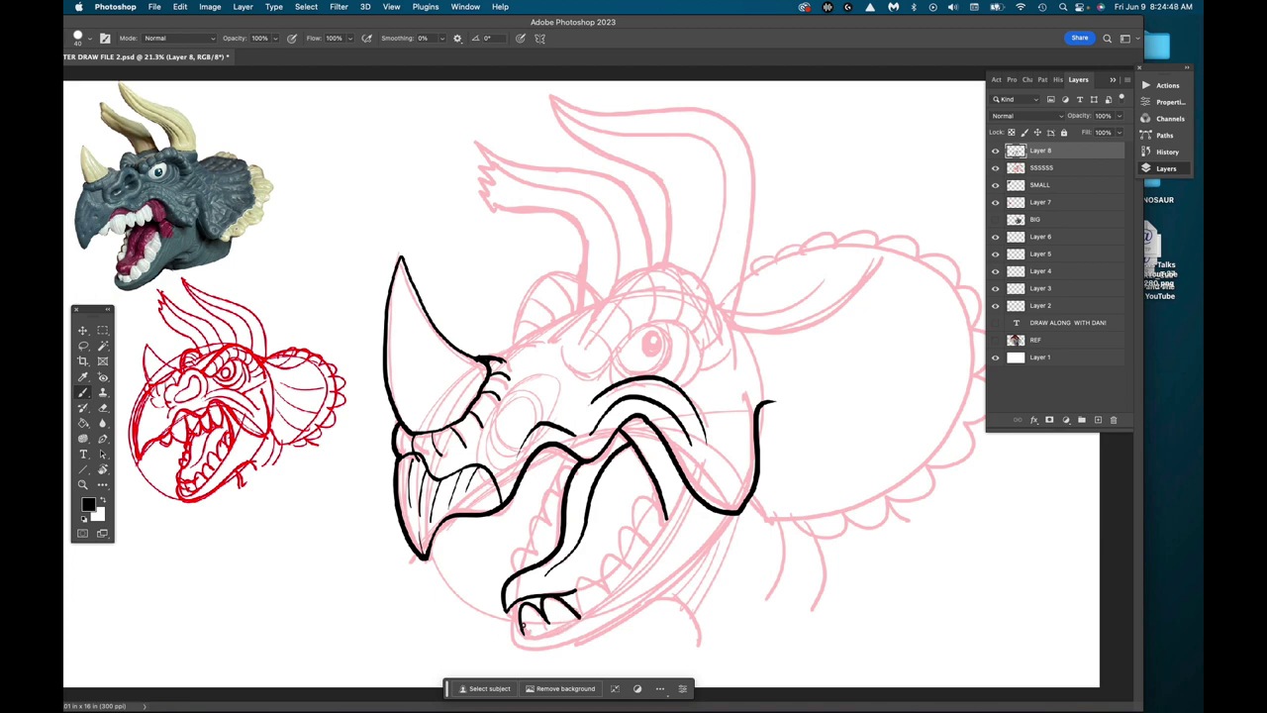
{"action": "mouse_move", "coordinate": [507, 604]}
{"action": "left_mouse_down"}
{"action": "mouse_move", "coordinate": [535, 638]}
{"action": "mouse_move", "coordinate": [599, 614]}
{"action": "mouse_move", "coordinate": [668, 525]}
{"action": "left_mouse_up"}
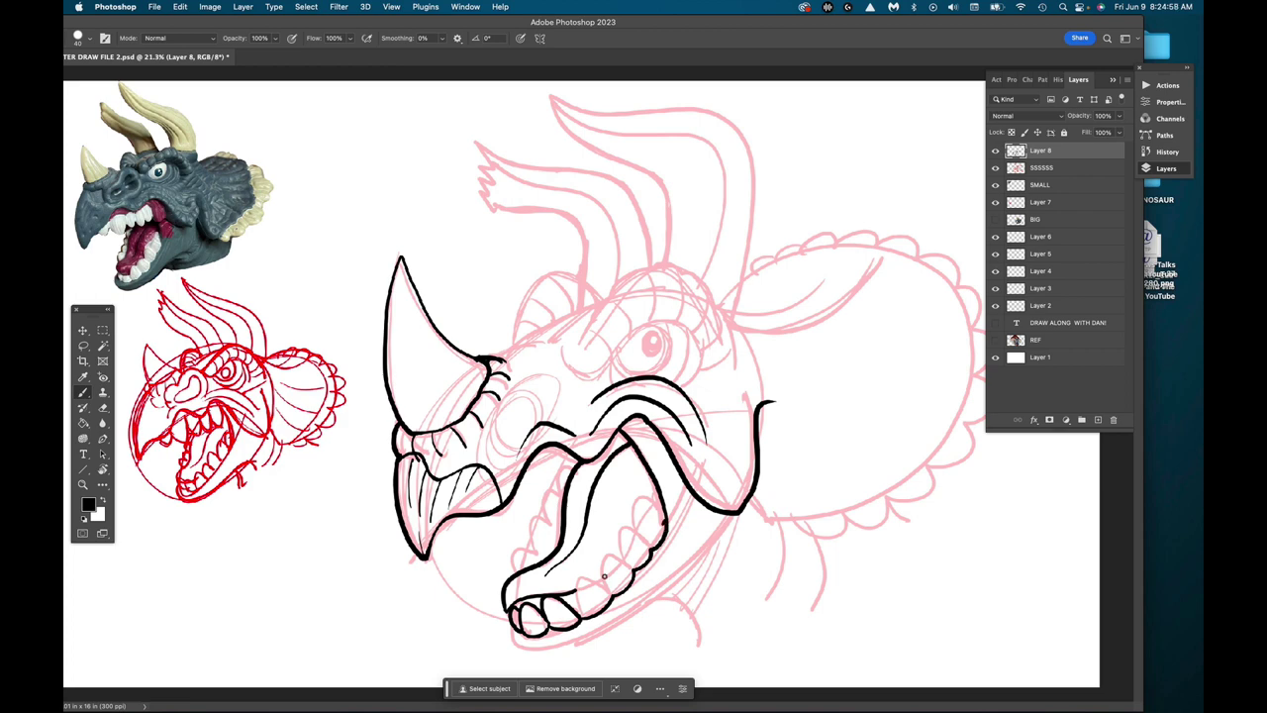
{"action": "mouse_move", "coordinate": [577, 612]}
{"action": "left_mouse_down"}
{"action": "mouse_move", "coordinate": [594, 578]}
{"action": "mouse_move", "coordinate": [611, 598]}
{"action": "mouse_move", "coordinate": [603, 564]}
{"action": "mouse_move", "coordinate": [622, 557]}
{"action": "mouse_move", "coordinate": [634, 570]}
{"action": "mouse_move", "coordinate": [619, 543]}
{"action": "mouse_move", "coordinate": [628, 530]}
{"action": "mouse_move", "coordinate": [653, 550]}
{"action": "mouse_move", "coordinate": [637, 502]}
{"action": "mouse_move", "coordinate": [663, 511]}
{"action": "left_mouse_up"}
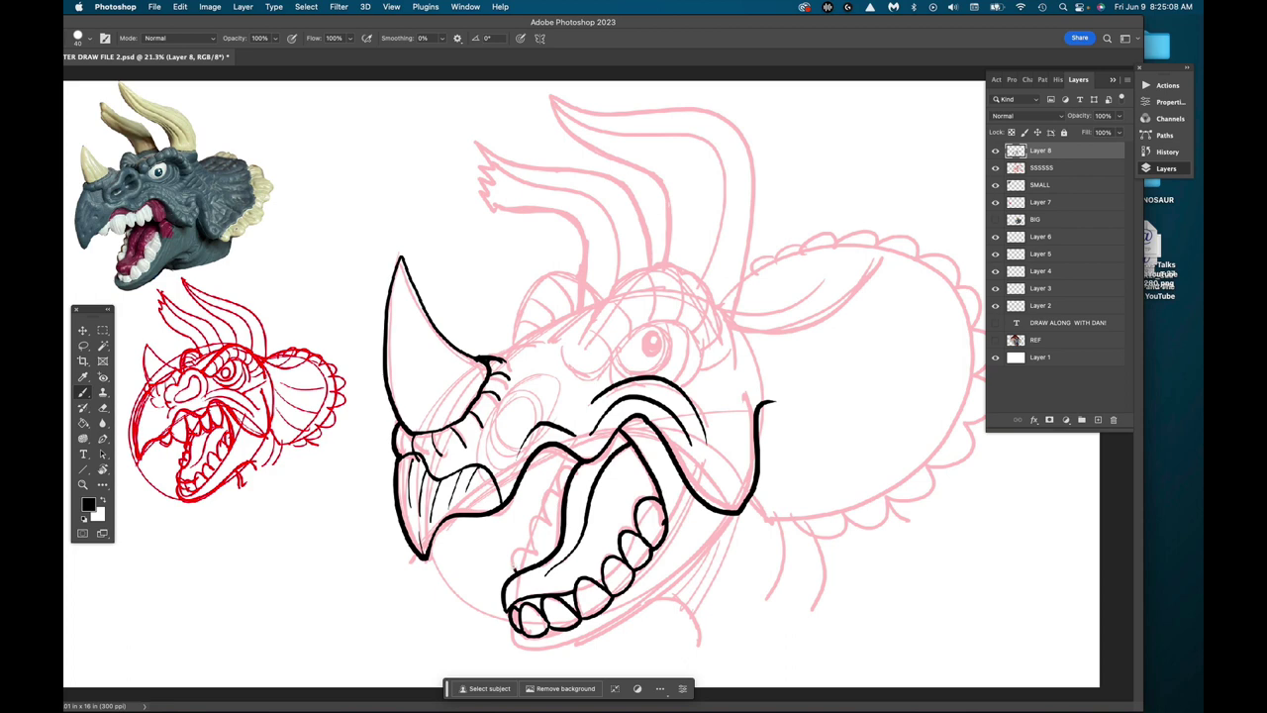
Step: Ink the far row of lower teeth and erase its upper end beneath the upper lip
{"action": "mouse_move", "coordinate": [510, 570]}
{"action": "left_mouse_down"}
{"action": "mouse_move", "coordinate": [520, 546]}
{"action": "mouse_move", "coordinate": [540, 557]}
{"action": "mouse_move", "coordinate": [542, 495]}
{"action": "mouse_move", "coordinate": [560, 496]}
{"action": "mouse_move", "coordinate": [571, 471]}
{"action": "left_mouse_up"}
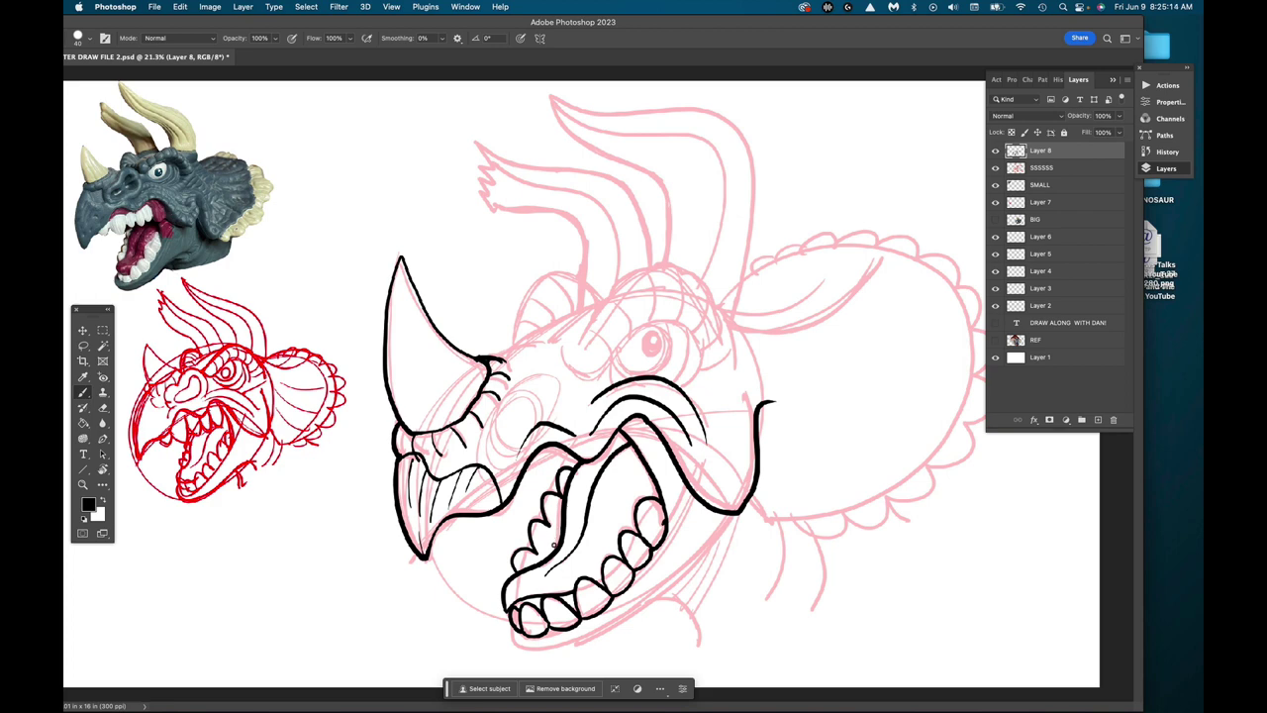
{"action": "left_click_drag", "start_coordinate": [548, 523], "coordinate": [553, 536]}
{"action": "left_click", "coordinate": [103, 407]}
{"action": "mouse_move", "coordinate": [574, 467]}
{"action": "left_mouse_down"}
{"action": "mouse_move", "coordinate": [551, 493]}
{"action": "mouse_move", "coordinate": [584, 475]}
{"action": "left_mouse_up"}
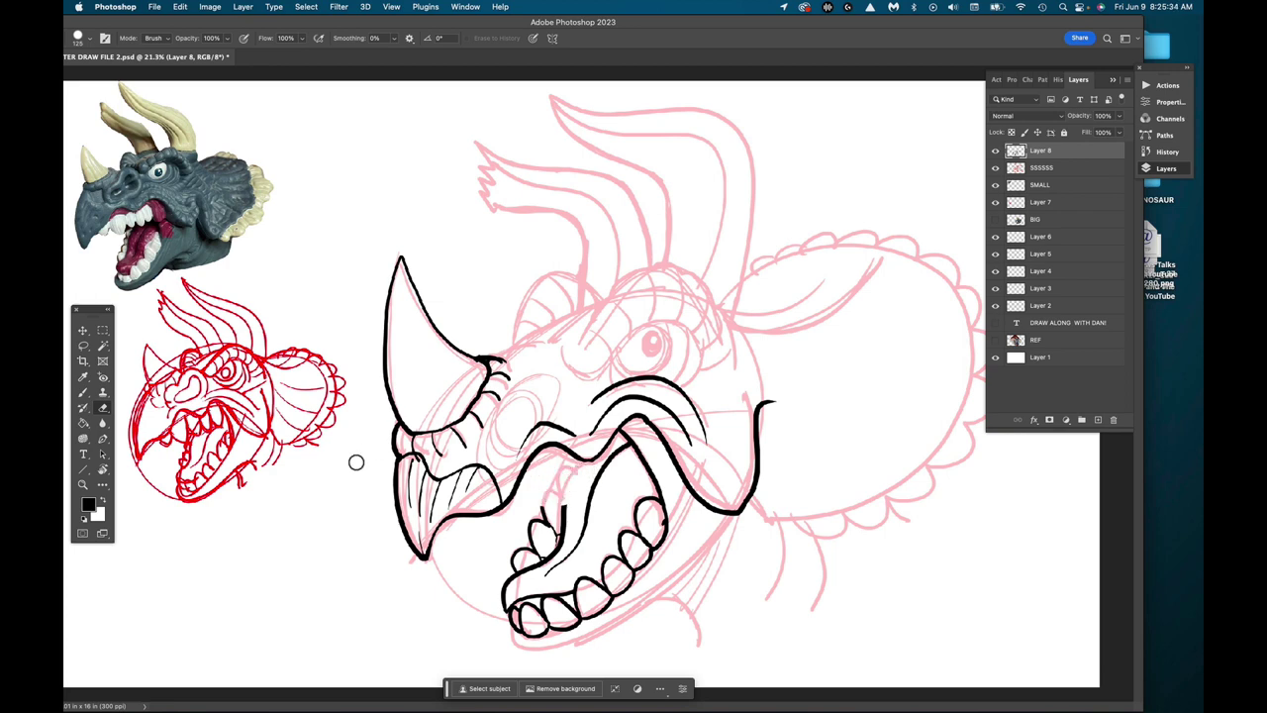
Step: Ink the upper teeth hanging from the lip line and erase the mouth lines that overlap them
{"action": "left_click", "coordinate": [83, 393]}
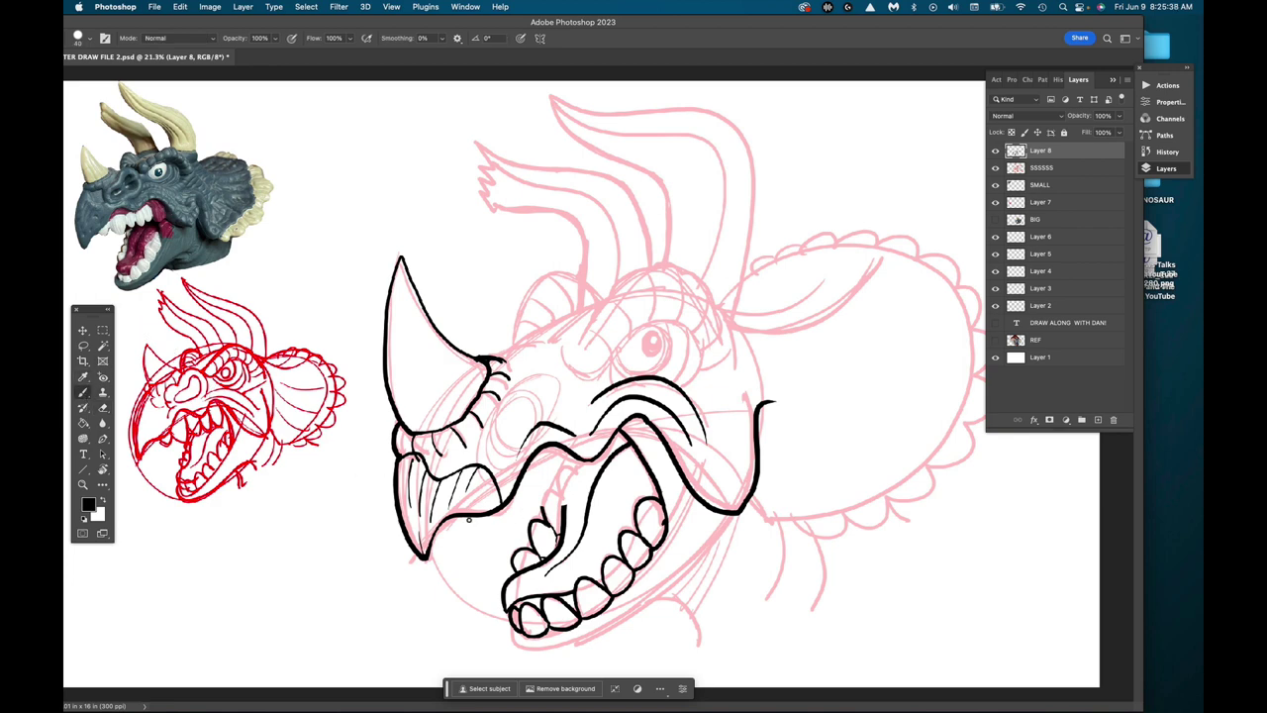
{"action": "mouse_move", "coordinate": [467, 513]}
{"action": "left_mouse_down"}
{"action": "mouse_move", "coordinate": [500, 530]}
{"action": "mouse_move", "coordinate": [503, 502]}
{"action": "mouse_move", "coordinate": [532, 515]}
{"action": "mouse_move", "coordinate": [539, 488]}
{"action": "mouse_move", "coordinate": [562, 495]}
{"action": "mouse_move", "coordinate": [572, 468]}
{"action": "mouse_move", "coordinate": [602, 487]}
{"action": "mouse_move", "coordinate": [607, 457]}
{"action": "mouse_move", "coordinate": [642, 445]}
{"action": "left_mouse_up"}
{"action": "key", "text": "e"}
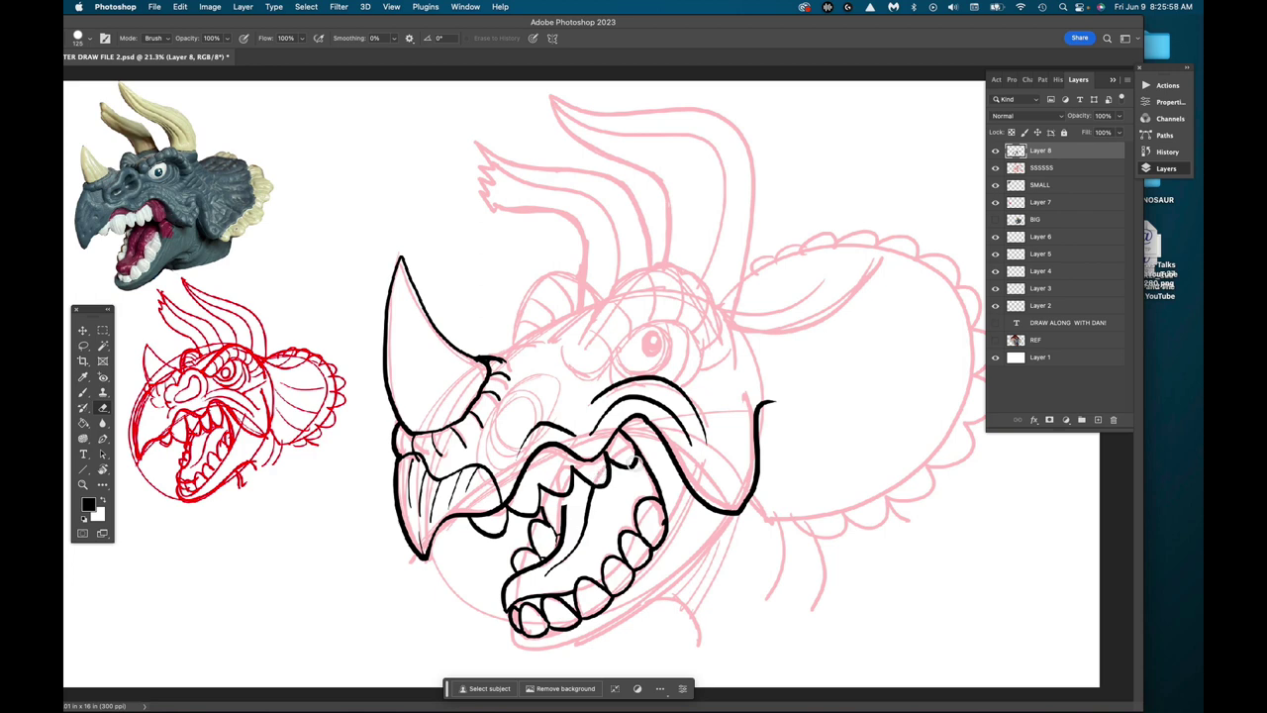
{"action": "key", "text": "b"}
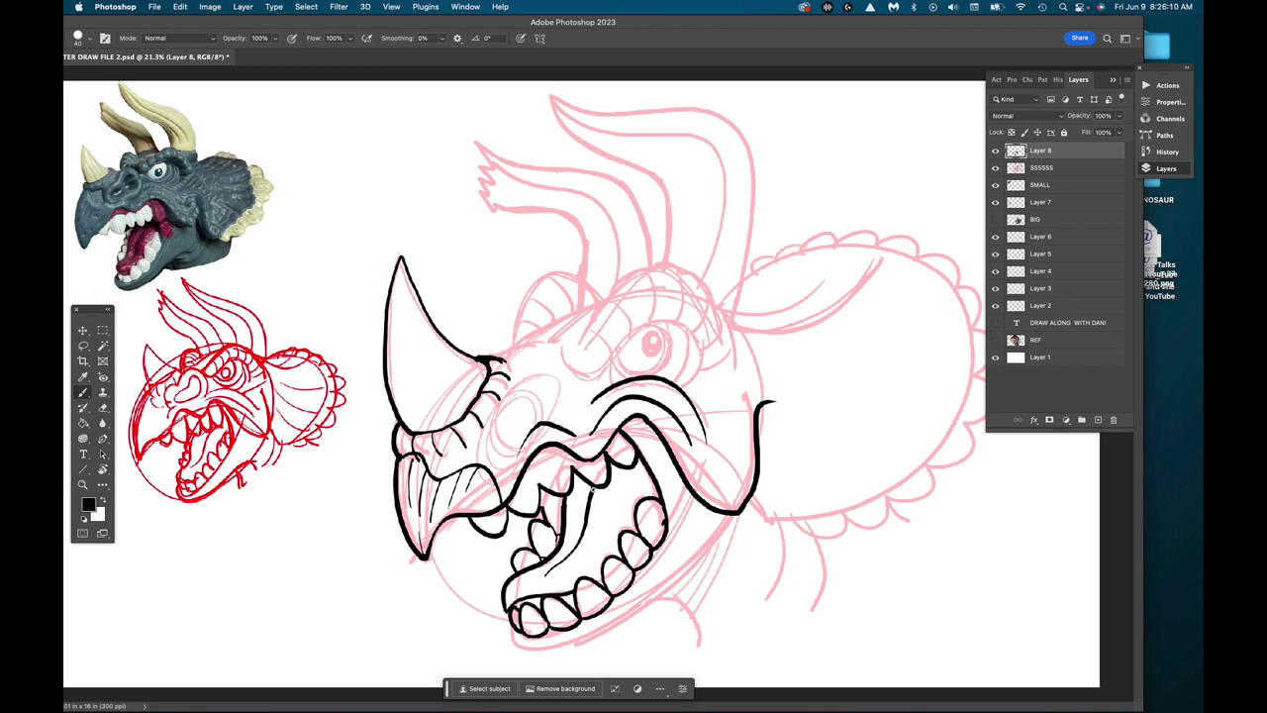
Step: Redraw the far inner mouth line, ink a gum arch above the upper teeth and shade the mouth corner
{"action": "left_click_drag", "start_coordinate": [542, 513], "coordinate": [561, 497]}
{"action": "mouse_move", "coordinate": [533, 477]}
{"action": "left_mouse_down"}
{"action": "mouse_move", "coordinate": [554, 453]}
{"action": "mouse_move", "coordinate": [572, 467]}
{"action": "left_mouse_up"}
{"action": "left_click_drag", "start_coordinate": [650, 433], "coordinate": [662, 483]}
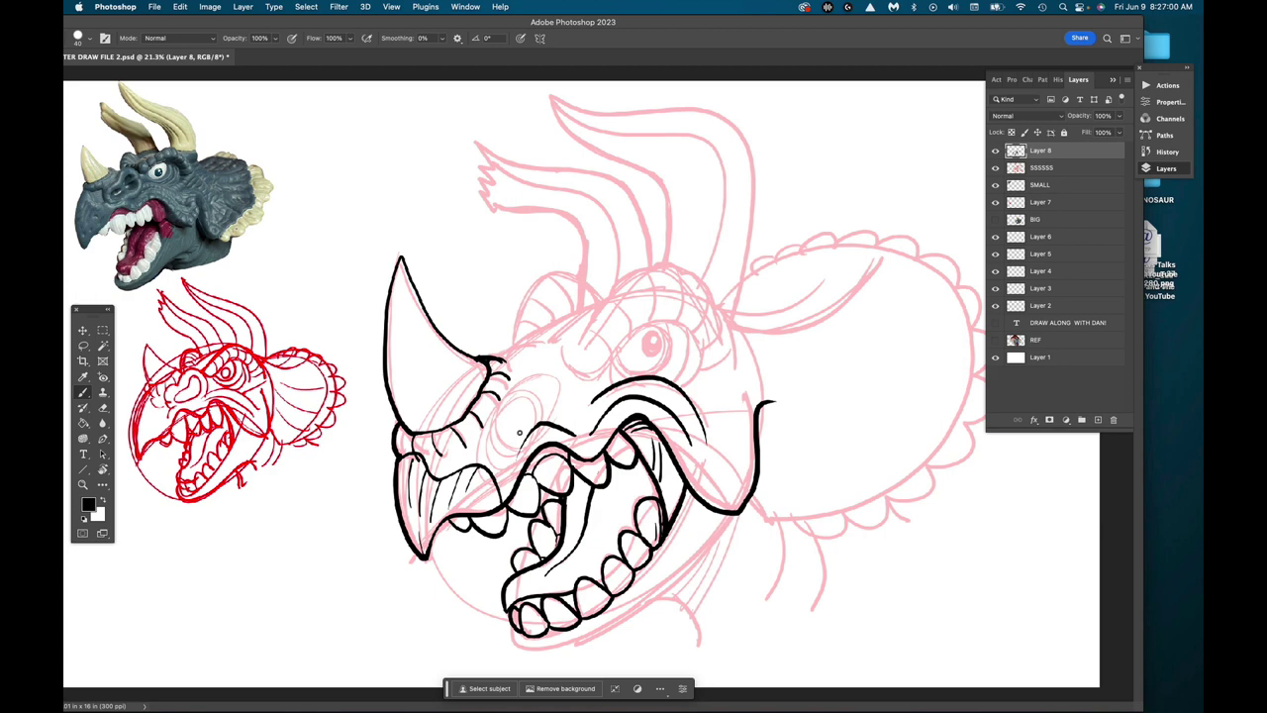
Step: Ink the nostril with dark hatching inside and the snout's upper contour up to the brow
{"action": "mouse_move", "coordinate": [519, 432]}
{"action": "left_mouse_down"}
{"action": "mouse_move", "coordinate": [534, 389]}
{"action": "mouse_move", "coordinate": [504, 407]}
{"action": "mouse_move", "coordinate": [496, 437]}
{"action": "mouse_move", "coordinate": [517, 436]}
{"action": "mouse_move", "coordinate": [504, 462]}
{"action": "mouse_move", "coordinate": [490, 422]}
{"action": "mouse_move", "coordinate": [480, 439]}
{"action": "mouse_move", "coordinate": [503, 420]}
{"action": "mouse_move", "coordinate": [500, 405]}
{"action": "mouse_move", "coordinate": [492, 412]}
{"action": "mouse_move", "coordinate": [520, 368]}
{"action": "mouse_move", "coordinate": [546, 374]}
{"action": "mouse_move", "coordinate": [552, 423]}
{"action": "left_mouse_up"}
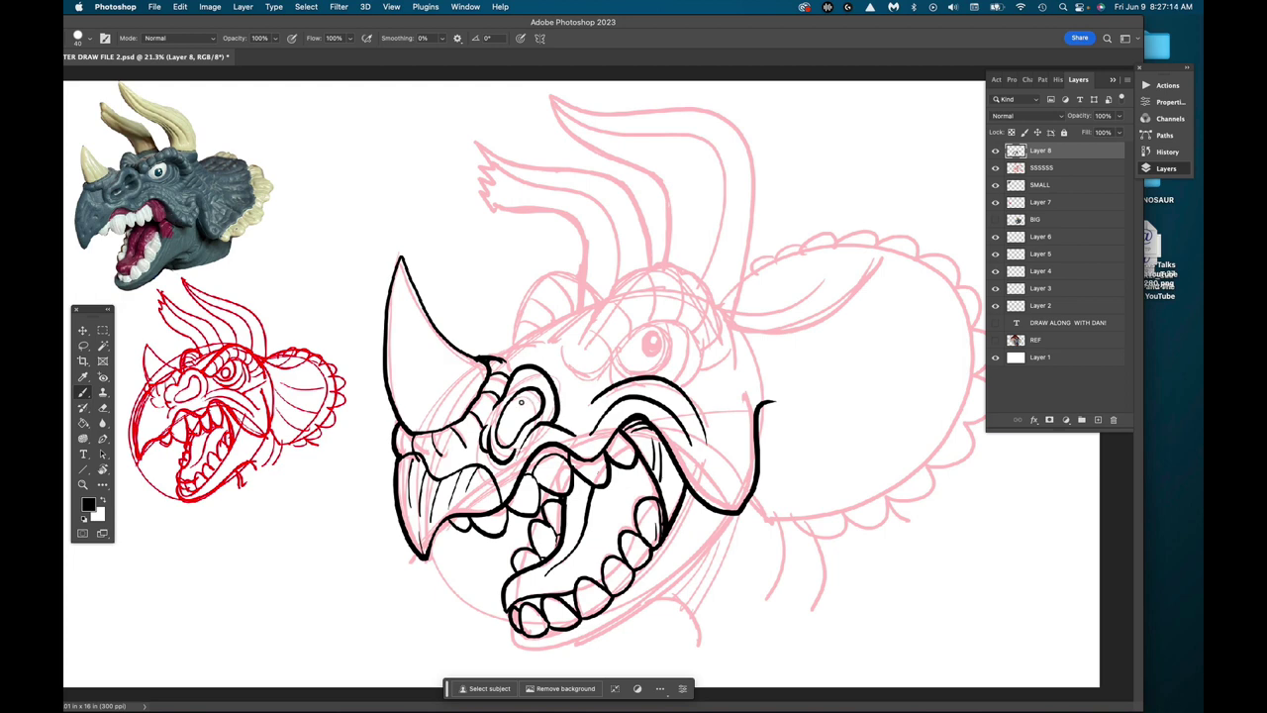
{"action": "mouse_move", "coordinate": [519, 396]}
{"action": "left_mouse_down"}
{"action": "mouse_move", "coordinate": [511, 441]}
{"action": "mouse_move", "coordinate": [529, 400]}
{"action": "left_mouse_up"}
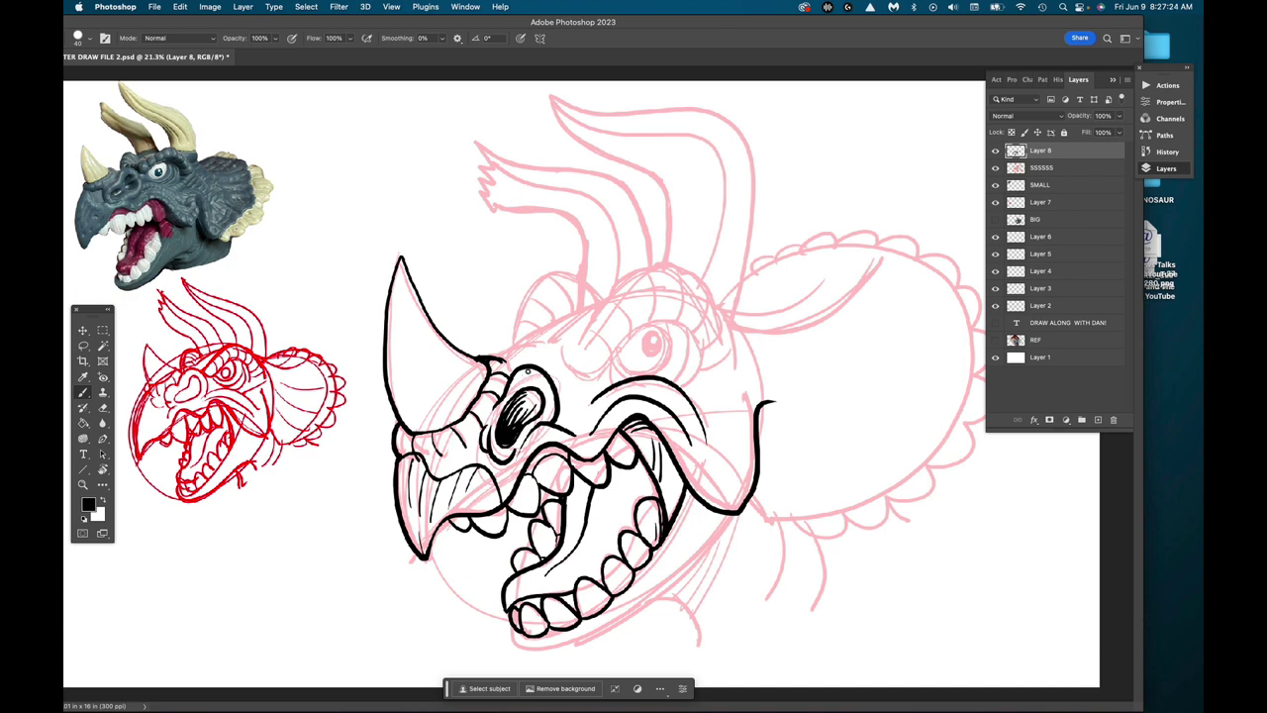
{"action": "left_click_drag", "start_coordinate": [507, 365], "coordinate": [581, 309]}
{"action": "mouse_move", "coordinate": [583, 286]}
{"action": "left_mouse_down"}
{"action": "mouse_move", "coordinate": [614, 282]}
{"action": "mouse_move", "coordinate": [577, 295]}
{"action": "mouse_move", "coordinate": [574, 311]}
{"action": "left_mouse_up"}
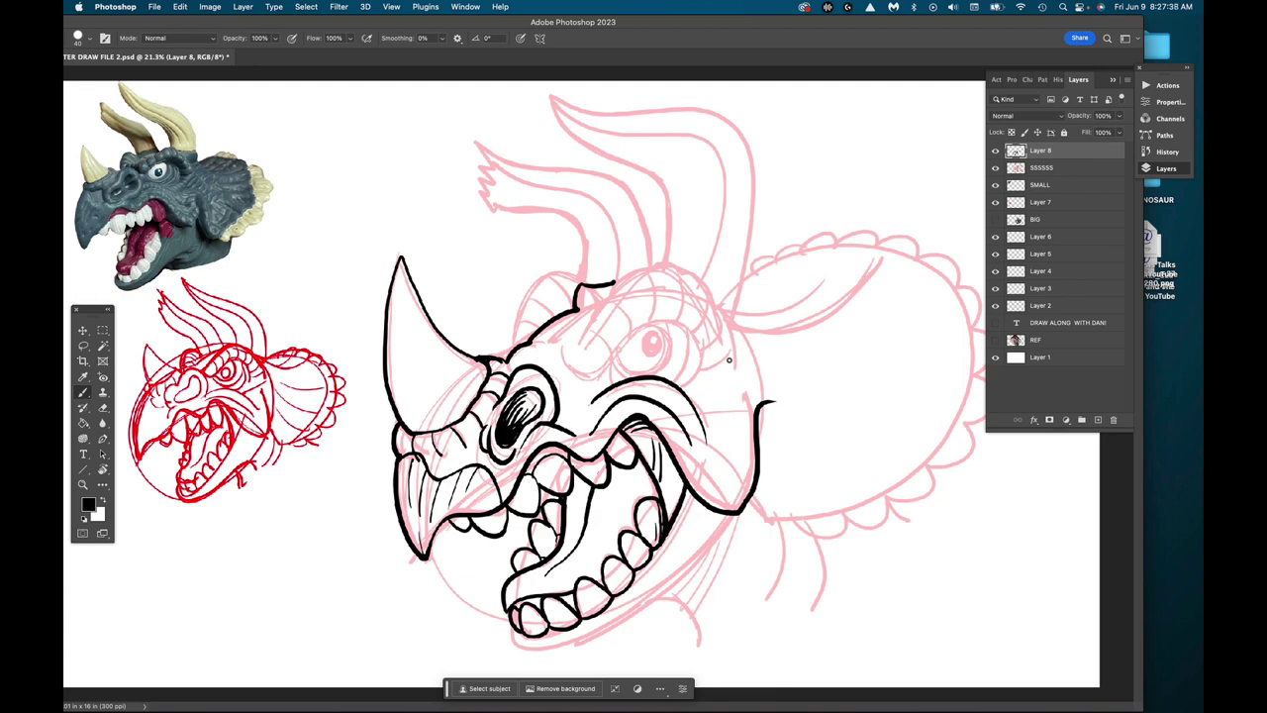
Step: Ink the bumpy contours of both brow ridges and divide the near ridge into rounded segments down to the eye
{"action": "mouse_move", "coordinate": [731, 370]}
{"action": "left_mouse_down"}
{"action": "mouse_move", "coordinate": [730, 318]}
{"action": "mouse_move", "coordinate": [700, 278]}
{"action": "mouse_move", "coordinate": [660, 263]}
{"action": "mouse_move", "coordinate": [597, 298]}
{"action": "mouse_move", "coordinate": [560, 347]}
{"action": "left_mouse_up"}
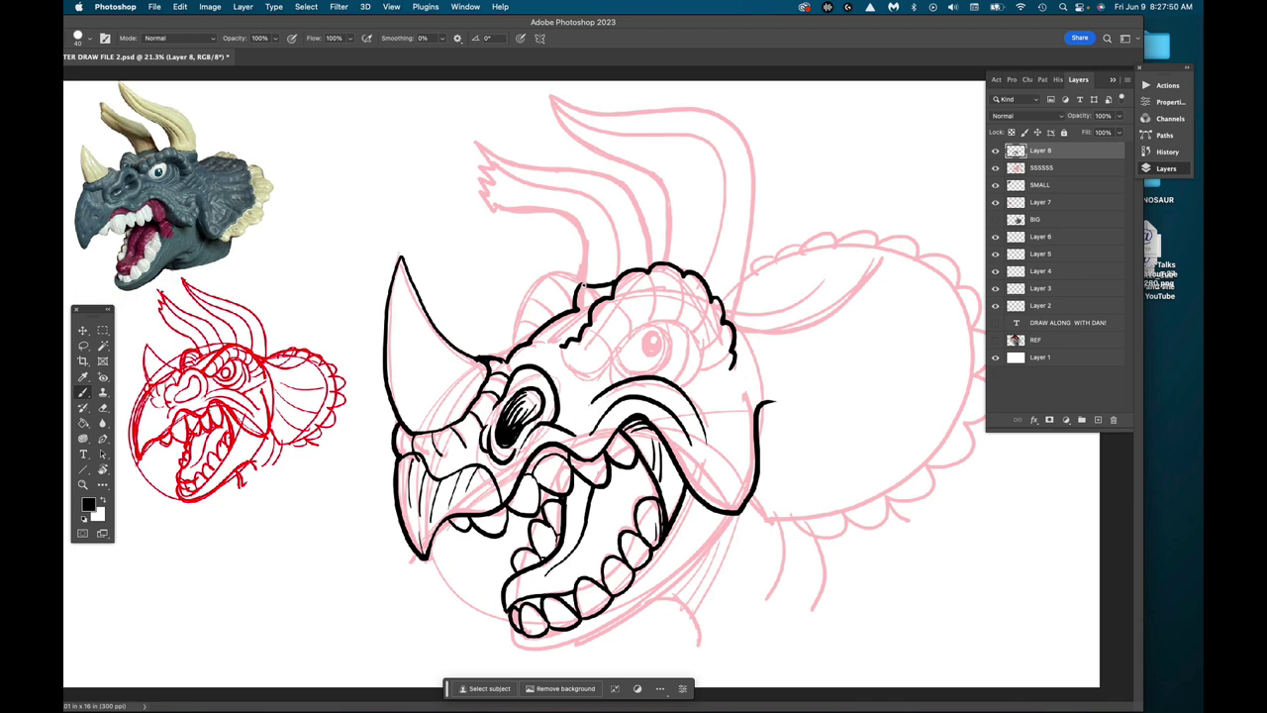
{"action": "mouse_move", "coordinate": [580, 283]}
{"action": "left_mouse_down"}
{"action": "mouse_move", "coordinate": [540, 282]}
{"action": "mouse_move", "coordinate": [515, 347]}
{"action": "left_mouse_up"}
{"action": "mouse_move", "coordinate": [607, 285]}
{"action": "left_mouse_down"}
{"action": "mouse_move", "coordinate": [602, 297]}
{"action": "mouse_move", "coordinate": [654, 285]}
{"action": "mouse_move", "coordinate": [654, 322]}
{"action": "left_mouse_up"}
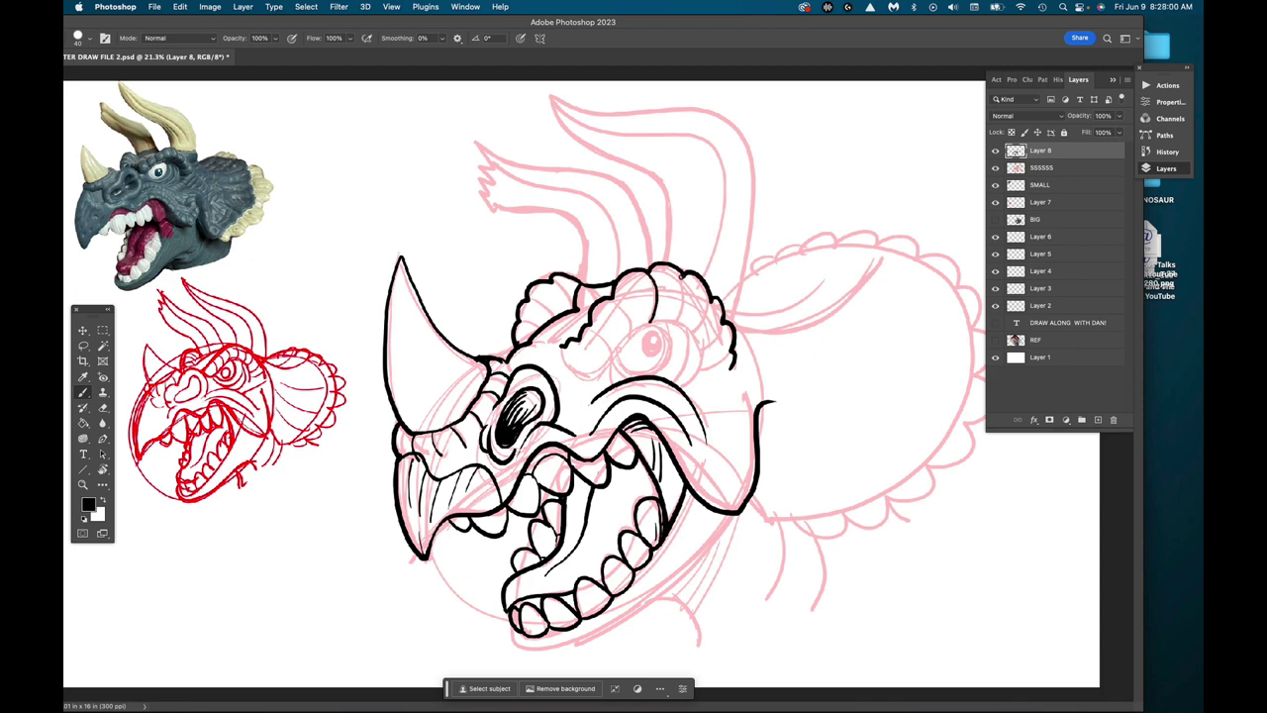
{"action": "mouse_move", "coordinate": [683, 271]}
{"action": "left_mouse_down"}
{"action": "mouse_move", "coordinate": [681, 321]}
{"action": "mouse_move", "coordinate": [698, 335]}
{"action": "left_mouse_up"}
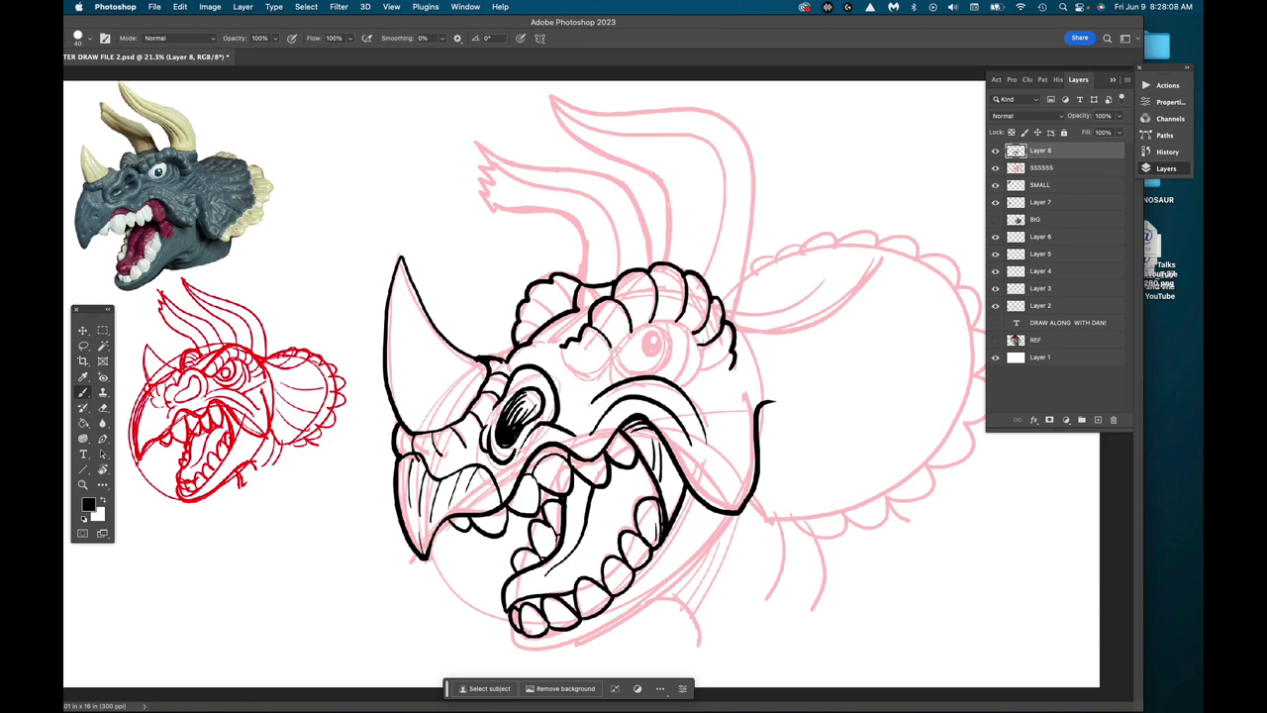
{"action": "left_click_drag", "start_coordinate": [574, 359], "coordinate": [561, 344]}
{"action": "mouse_move", "coordinate": [627, 335]}
{"action": "left_mouse_down"}
{"action": "mouse_move", "coordinate": [604, 362]}
{"action": "mouse_move", "coordinate": [545, 362]}
{"action": "left_mouse_up"}
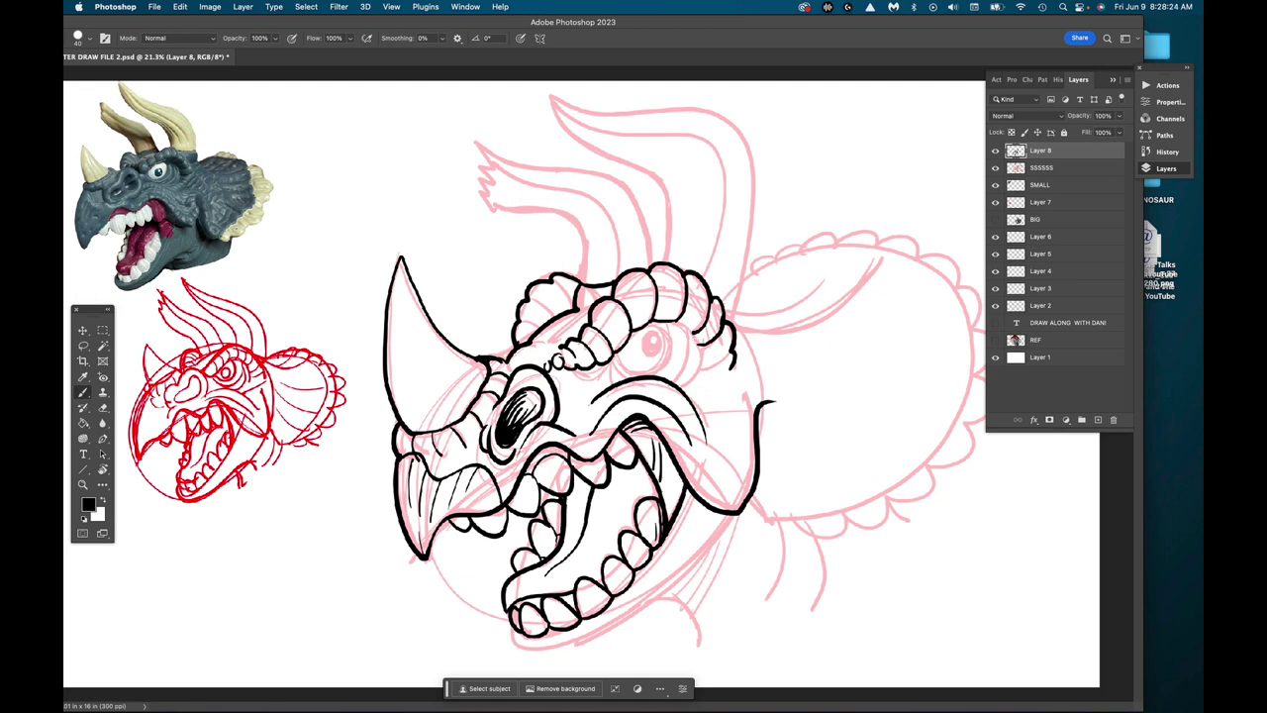
{"action": "left_click_drag", "start_coordinate": [677, 323], "coordinate": [705, 365]}
Step: Ink the far brow horn with a jagged tip and lengthwise grooves, and add dividing lines to the far brow ridge
{"action": "mouse_move", "coordinate": [579, 283]}
{"action": "left_mouse_down"}
{"action": "mouse_move", "coordinate": [582, 233]}
{"action": "mouse_move", "coordinate": [558, 212]}
{"action": "mouse_move", "coordinate": [482, 194]}
{"action": "left_mouse_up"}
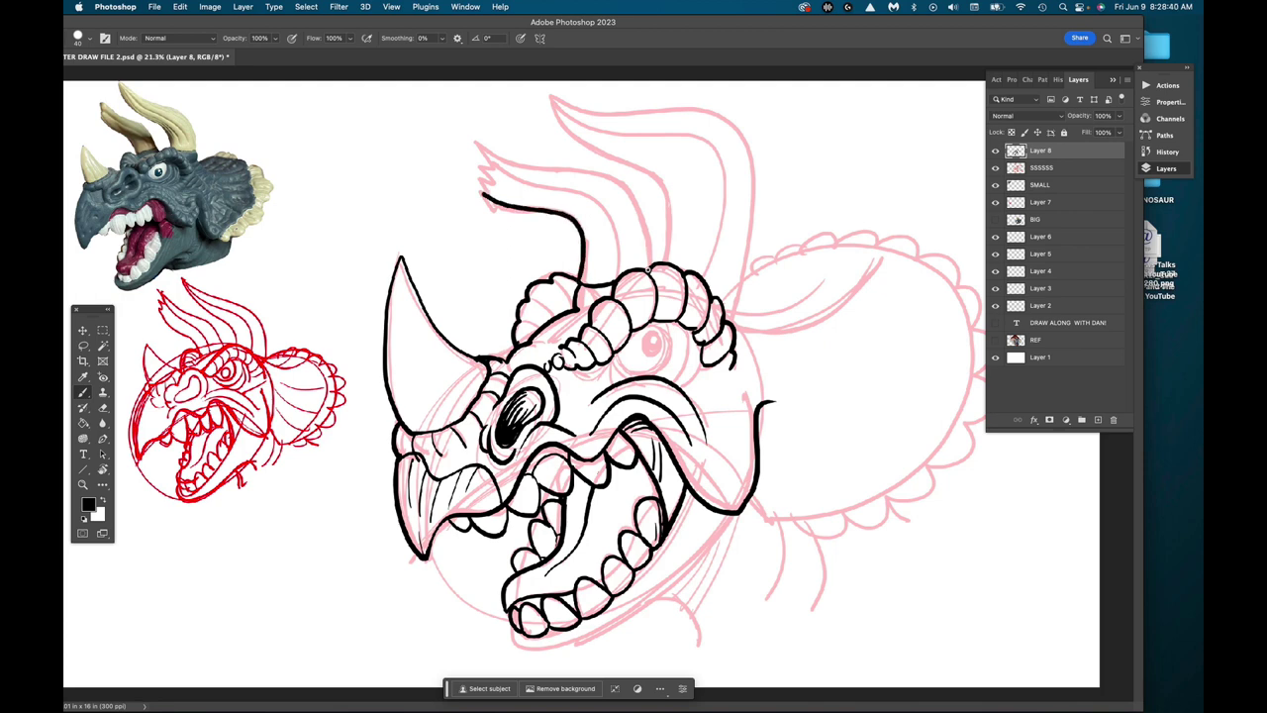
{"action": "mouse_move", "coordinate": [649, 267]}
{"action": "left_mouse_down"}
{"action": "mouse_move", "coordinate": [637, 206]}
{"action": "mouse_move", "coordinate": [604, 174]}
{"action": "mouse_move", "coordinate": [478, 143]}
{"action": "mouse_move", "coordinate": [485, 198]}
{"action": "mouse_move", "coordinate": [473, 150]}
{"action": "mouse_move", "coordinate": [487, 166]}
{"action": "left_mouse_up"}
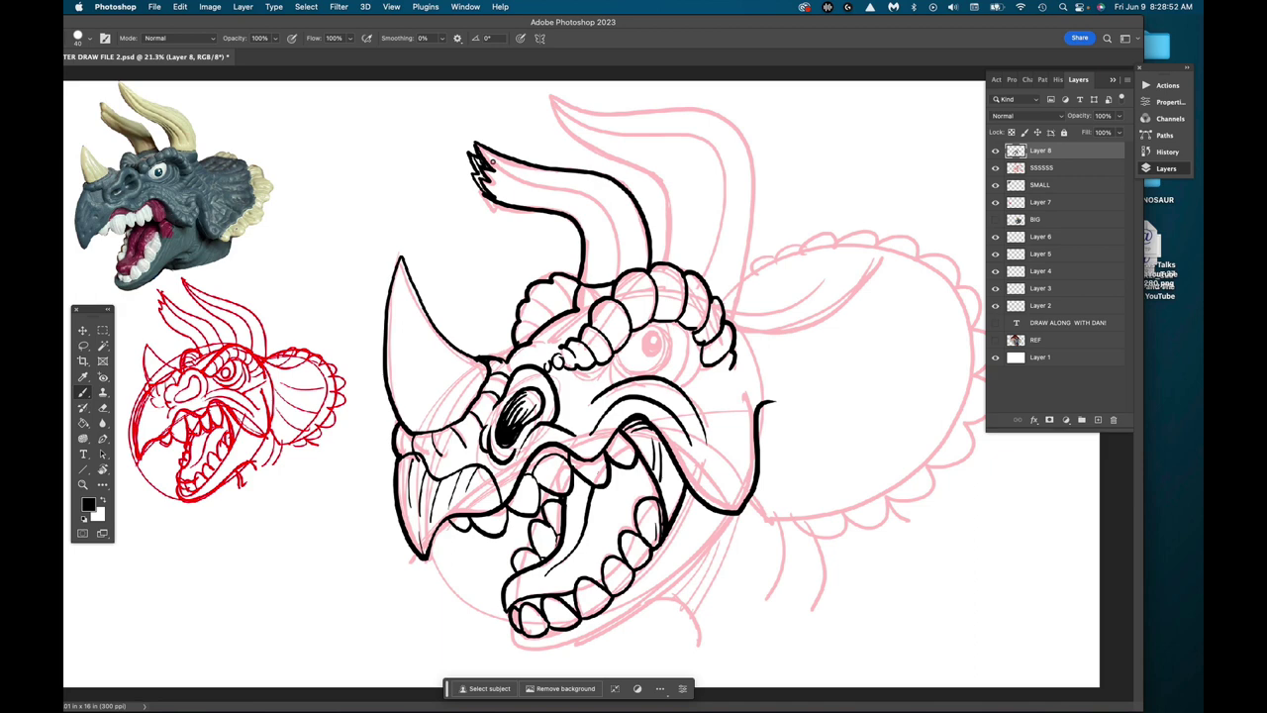
{"action": "mouse_move", "coordinate": [491, 162]}
{"action": "left_mouse_down"}
{"action": "mouse_move", "coordinate": [608, 199]}
{"action": "mouse_move", "coordinate": [633, 261]}
{"action": "mouse_move", "coordinate": [610, 257]}
{"action": "mouse_move", "coordinate": [585, 205]}
{"action": "mouse_move", "coordinate": [503, 185]}
{"action": "left_mouse_up"}
{"action": "mouse_move", "coordinate": [591, 279]}
{"action": "left_mouse_down"}
{"action": "mouse_move", "coordinate": [593, 230]}
{"action": "mouse_move", "coordinate": [614, 270]}
{"action": "mouse_move", "coordinate": [611, 254]}
{"action": "mouse_move", "coordinate": [594, 270]}
{"action": "mouse_move", "coordinate": [636, 248]}
{"action": "left_mouse_up"}
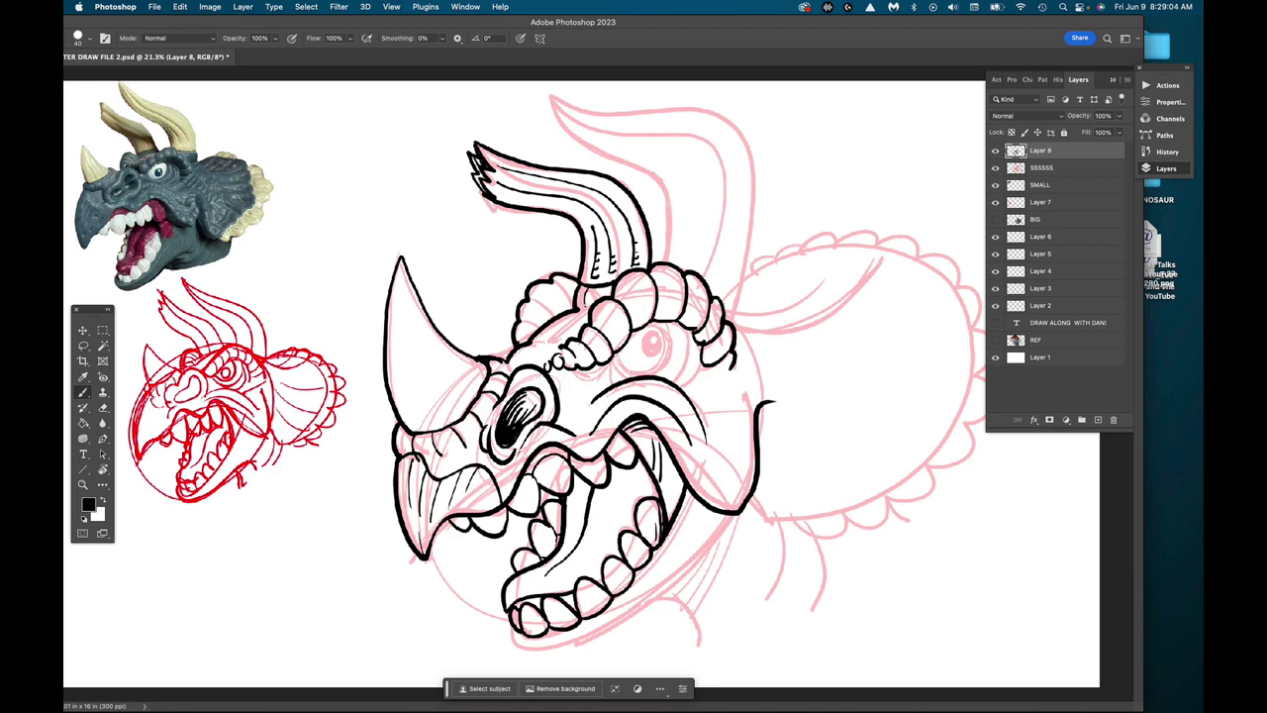
{"action": "left_click_drag", "start_coordinate": [553, 286], "coordinate": [528, 297]}
Step: Ink the near brow horn with a pointed tip and lengthwise grooves, plus the scales behind its base
{"action": "mouse_move", "coordinate": [665, 263]}
{"action": "left_mouse_down"}
{"action": "mouse_move", "coordinate": [672, 184]}
{"action": "mouse_move", "coordinate": [569, 129]}
{"action": "mouse_move", "coordinate": [548, 98]}
{"action": "left_mouse_up"}
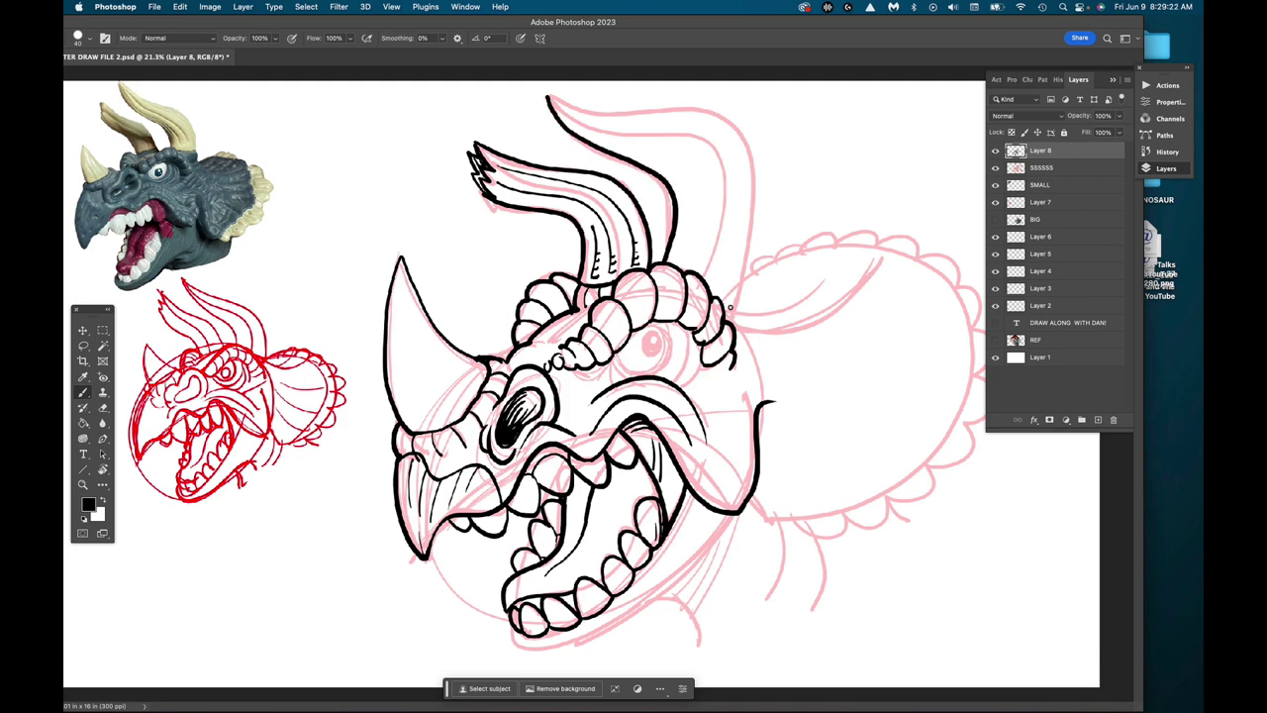
{"action": "mouse_move", "coordinate": [709, 284]}
{"action": "left_mouse_down"}
{"action": "mouse_move", "coordinate": [751, 304]}
{"action": "mouse_move", "coordinate": [745, 334]}
{"action": "left_mouse_up"}
{"action": "mouse_move", "coordinate": [735, 288]}
{"action": "left_mouse_down"}
{"action": "mouse_move", "coordinate": [733, 321]}
{"action": "mouse_move", "coordinate": [721, 299]}
{"action": "mouse_move", "coordinate": [750, 255]}
{"action": "mouse_move", "coordinate": [753, 192]}
{"action": "mouse_move", "coordinate": [743, 130]}
{"action": "mouse_move", "coordinate": [697, 104]}
{"action": "mouse_move", "coordinate": [602, 107]}
{"action": "mouse_move", "coordinate": [546, 91]}
{"action": "mouse_move", "coordinate": [575, 119]}
{"action": "mouse_move", "coordinate": [680, 168]}
{"action": "mouse_move", "coordinate": [681, 256]}
{"action": "mouse_move", "coordinate": [703, 244]}
{"action": "mouse_move", "coordinate": [709, 182]}
{"action": "mouse_move", "coordinate": [672, 141]}
{"action": "mouse_move", "coordinate": [570, 112]}
{"action": "left_mouse_up"}
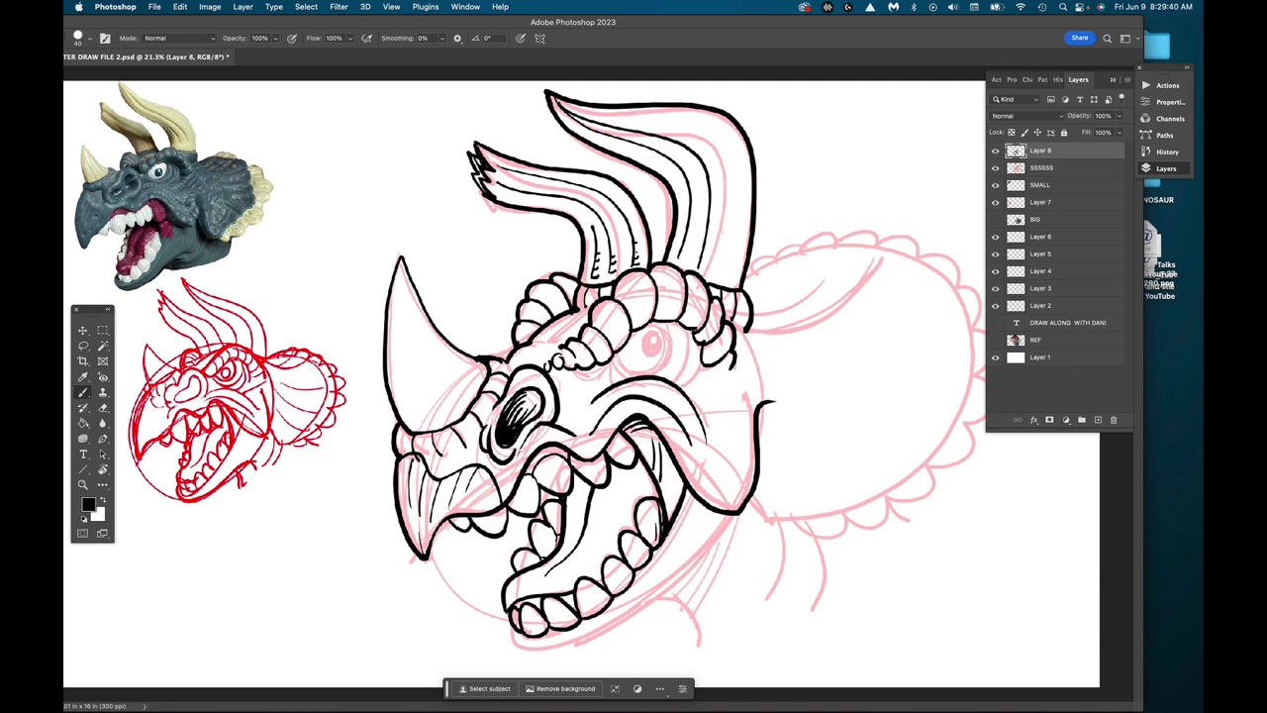
{"action": "mouse_move", "coordinate": [723, 282]}
{"action": "left_mouse_down"}
{"action": "mouse_move", "coordinate": [734, 186]}
{"action": "mouse_move", "coordinate": [722, 149]}
{"action": "mouse_move", "coordinate": [690, 127]}
{"action": "mouse_move", "coordinate": [554, 97]}
{"action": "left_mouse_up"}
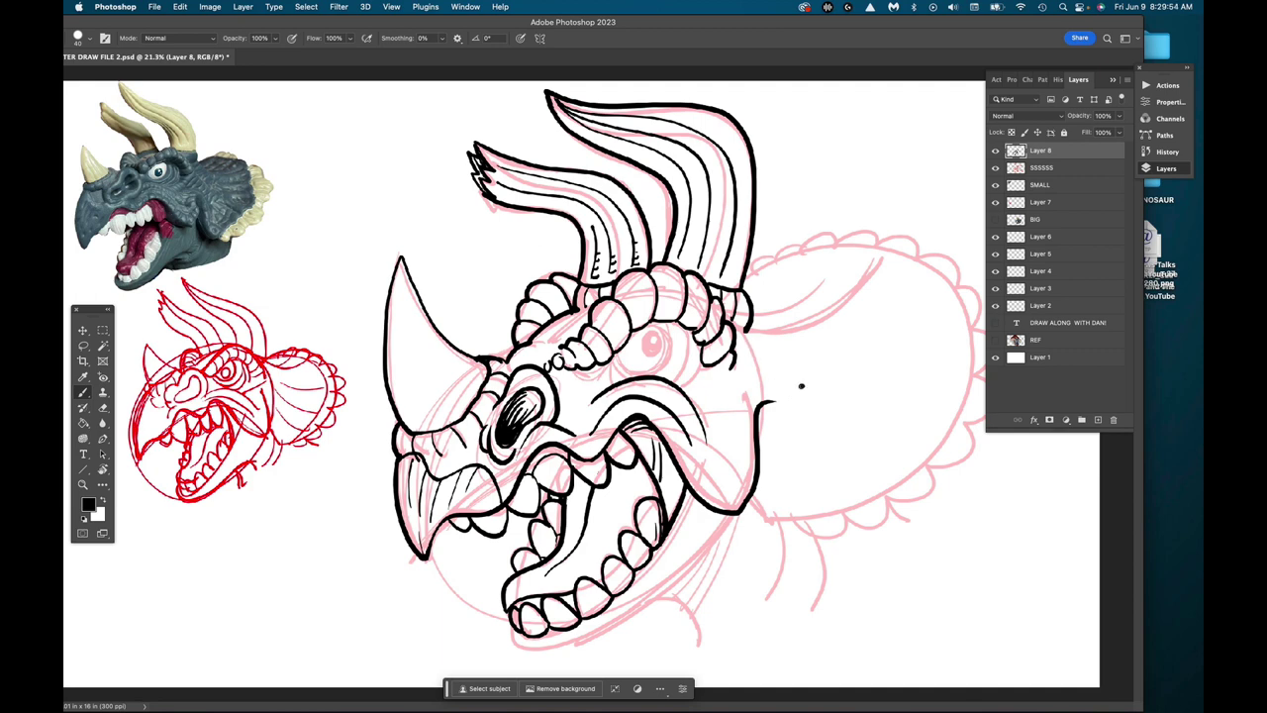
Step: Ink the curved contour behind the near brow ridge toward the frill, with short wrinkle strokes along it
{"action": "left_click_drag", "start_coordinate": [802, 386], "coordinate": [752, 358]}
{"action": "mouse_move", "coordinate": [741, 333]}
{"action": "left_mouse_down"}
{"action": "mouse_move", "coordinate": [739, 377]}
{"action": "mouse_move", "coordinate": [769, 390]}
{"action": "left_mouse_up"}
{"action": "left_click_drag", "start_coordinate": [789, 385], "coordinate": [811, 383]}
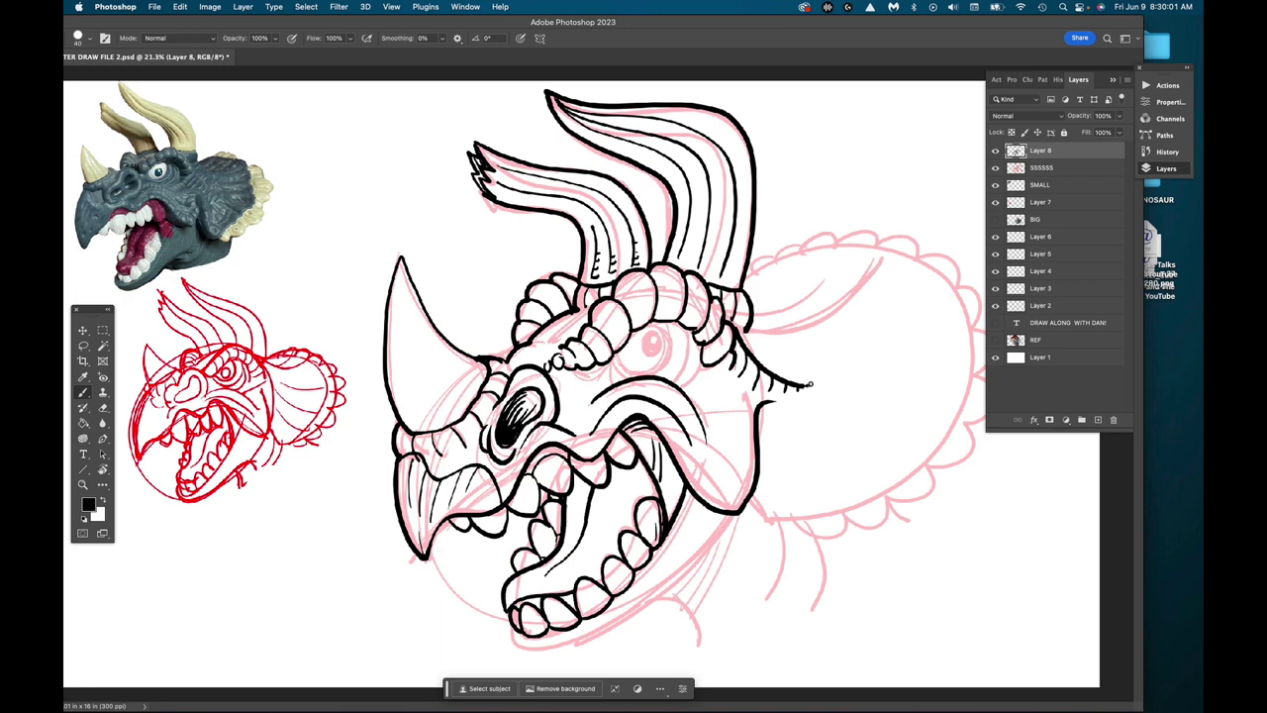
Step: Collapse the layers list to clear the canvas and ink the frill's outer edge with a border of rounded scallops
{"action": "left_click", "coordinate": [1113, 82]}
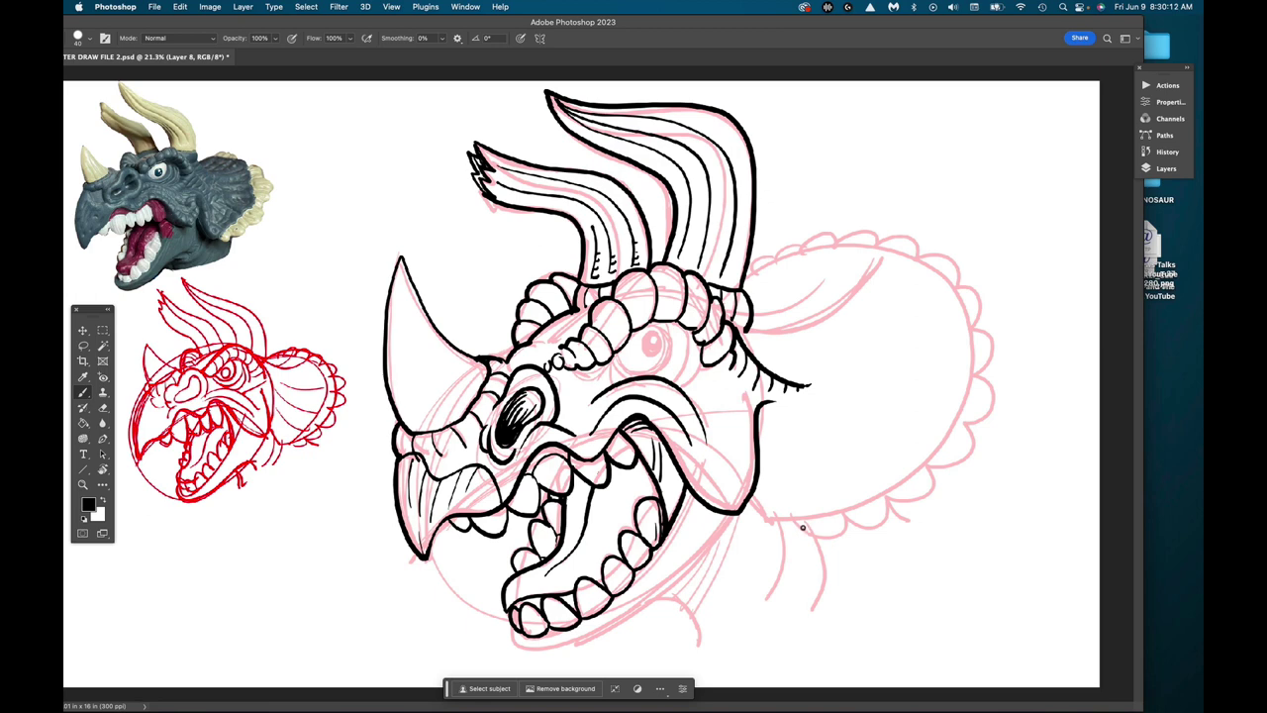
{"action": "mouse_move", "coordinate": [803, 528]}
{"action": "left_mouse_down"}
{"action": "mouse_move", "coordinate": [924, 464]}
{"action": "mouse_move", "coordinate": [957, 420]}
{"action": "mouse_move", "coordinate": [975, 330]}
{"action": "mouse_move", "coordinate": [953, 288]}
{"action": "mouse_move", "coordinate": [894, 246]}
{"action": "mouse_move", "coordinate": [785, 252]}
{"action": "mouse_move", "coordinate": [750, 274]}
{"action": "left_mouse_up"}
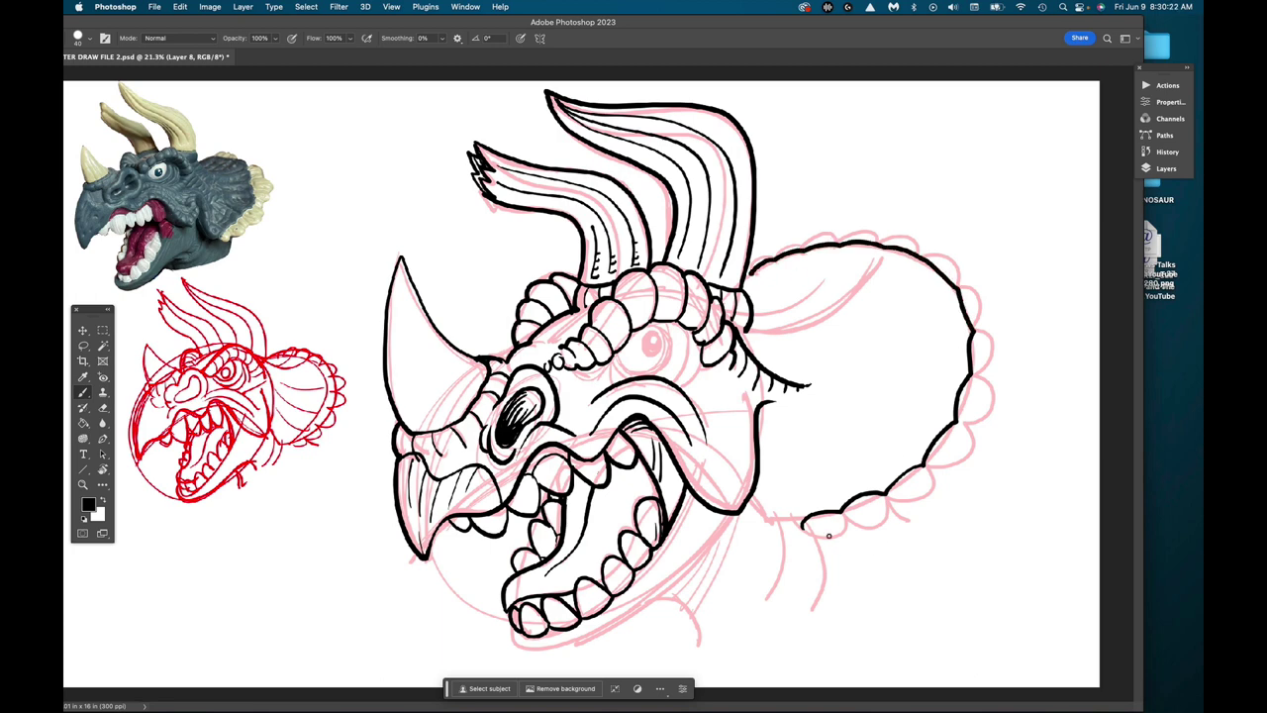
{"action": "mouse_move", "coordinate": [802, 527]}
{"action": "left_mouse_down"}
{"action": "mouse_move", "coordinate": [852, 511]}
{"action": "mouse_move", "coordinate": [870, 524]}
{"action": "mouse_move", "coordinate": [884, 517]}
{"action": "mouse_move", "coordinate": [884, 495]}
{"action": "mouse_move", "coordinate": [914, 500]}
{"action": "mouse_move", "coordinate": [928, 489]}
{"action": "mouse_move", "coordinate": [924, 465]}
{"action": "mouse_move", "coordinate": [964, 466]}
{"action": "mouse_move", "coordinate": [975, 451]}
{"action": "mouse_move", "coordinate": [961, 425]}
{"action": "mouse_move", "coordinate": [996, 399]}
{"action": "mouse_move", "coordinate": [973, 377]}
{"action": "mouse_move", "coordinate": [997, 342]}
{"action": "mouse_move", "coordinate": [974, 334]}
{"action": "mouse_move", "coordinate": [985, 299]}
{"action": "mouse_move", "coordinate": [959, 287]}
{"action": "mouse_move", "coordinate": [947, 255]}
{"action": "mouse_move", "coordinate": [850, 235]}
{"action": "mouse_move", "coordinate": [757, 268]}
{"action": "left_mouse_up"}
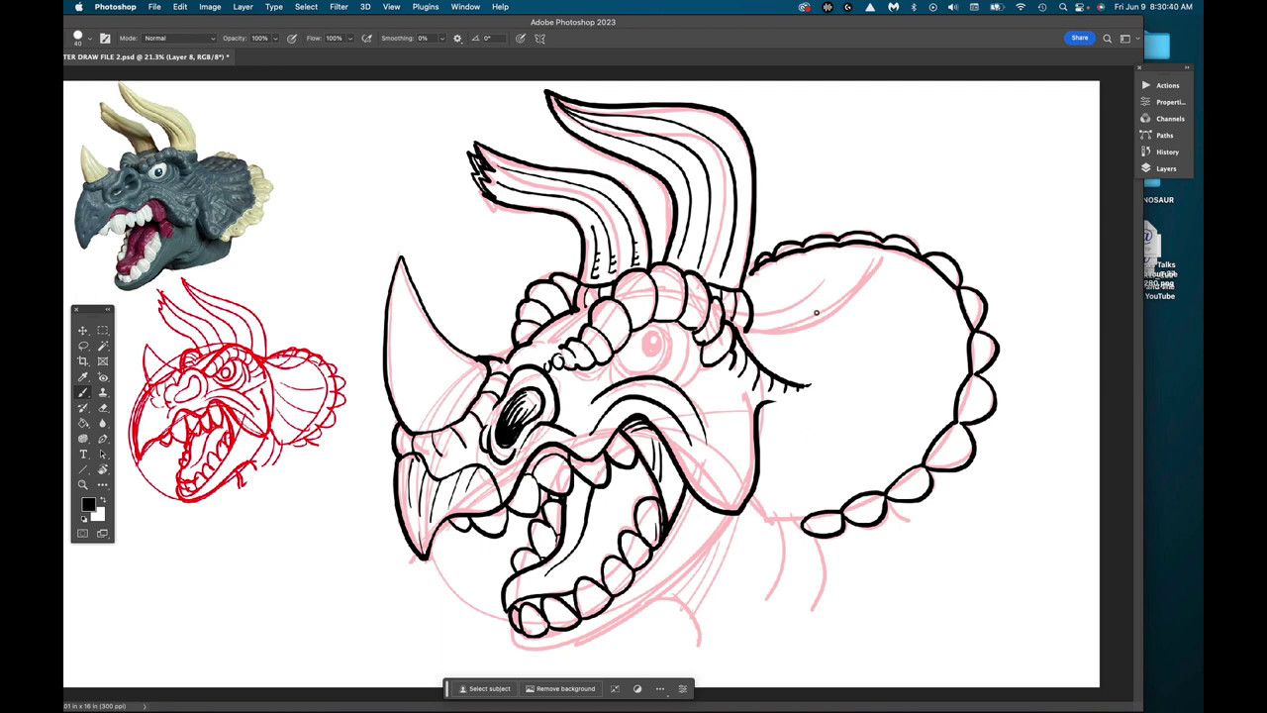
Step: Ink jagged fold lines across the frill, running inward from its scalloped border toward the head
{"action": "mouse_move", "coordinate": [748, 332]}
{"action": "left_mouse_down"}
{"action": "mouse_move", "coordinate": [801, 327]}
{"action": "mouse_move", "coordinate": [884, 265]}
{"action": "left_mouse_up"}
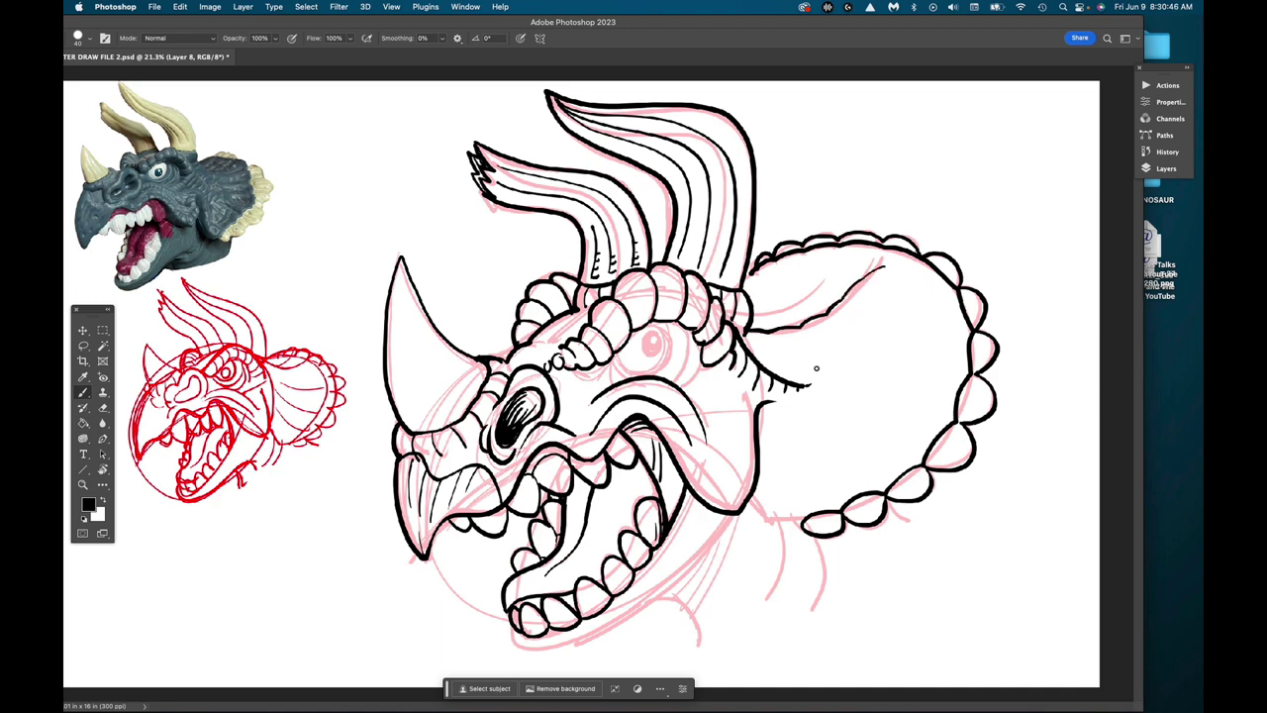
{"action": "left_click_drag", "start_coordinate": [818, 366], "coordinate": [854, 348]}
{"action": "left_click_drag", "start_coordinate": [956, 293], "coordinate": [854, 347]}
{"action": "left_click_drag", "start_coordinate": [967, 376], "coordinate": [840, 388]}
{"action": "left_click_drag", "start_coordinate": [923, 463], "coordinate": [853, 429]}
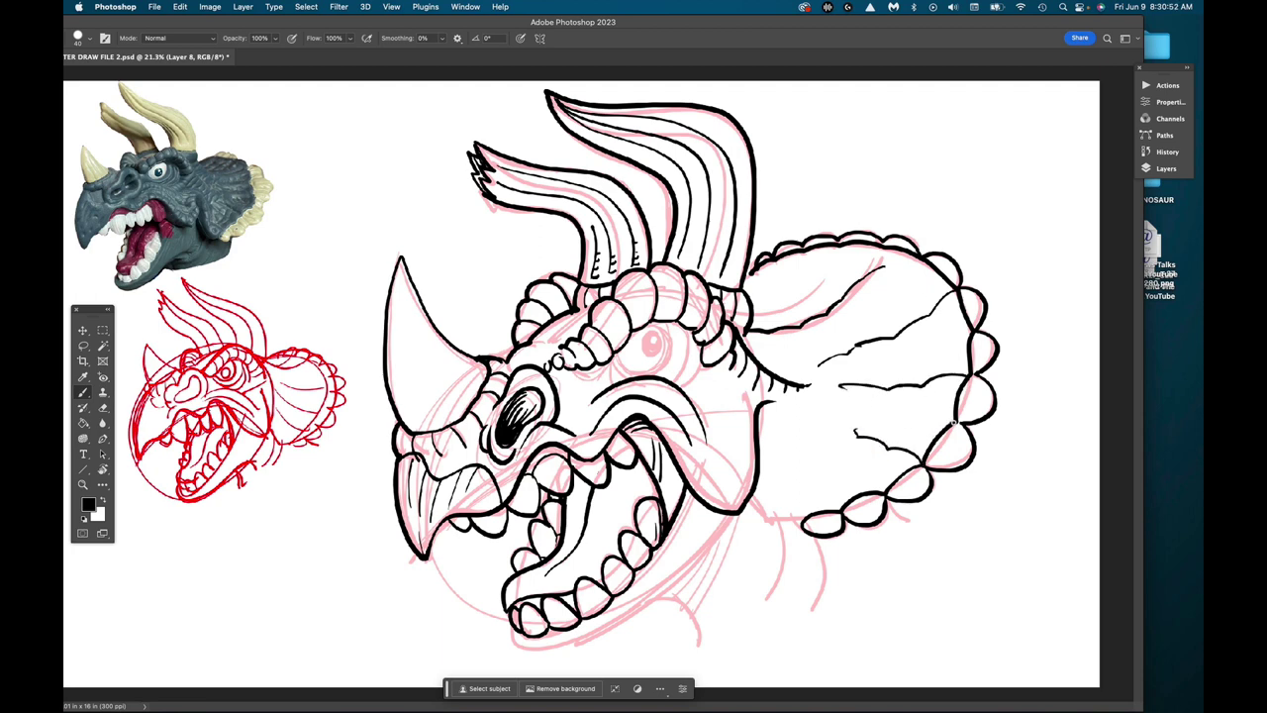
{"action": "left_click_drag", "start_coordinate": [956, 414], "coordinate": [898, 417]}
{"action": "left_click_drag", "start_coordinate": [838, 243], "coordinate": [800, 305]}
{"action": "mouse_move", "coordinate": [799, 254]}
{"action": "left_mouse_down"}
{"action": "mouse_move", "coordinate": [782, 285]}
{"action": "mouse_move", "coordinate": [759, 289]}
{"action": "left_mouse_up"}
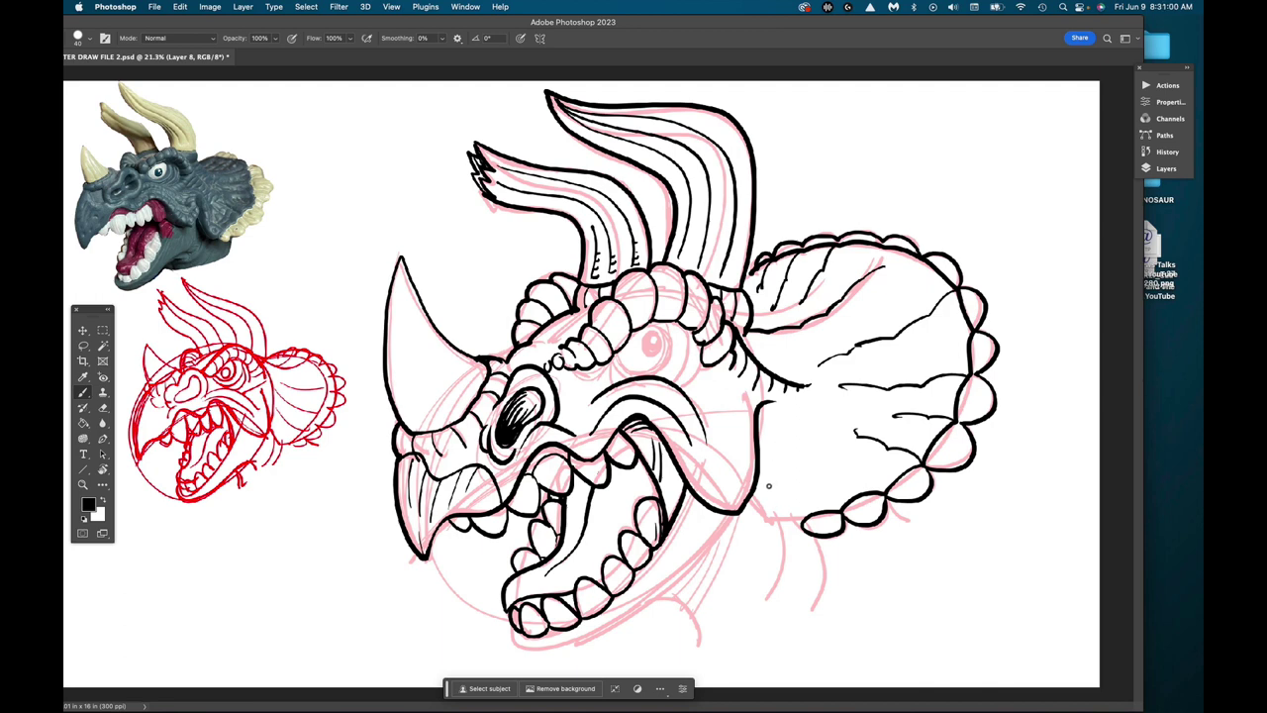
Step: Ink the frill's lower front edge behind the cheek and add short folds along its lower and upper borders
{"action": "mouse_move", "coordinate": [758, 478]}
{"action": "left_mouse_down"}
{"action": "mouse_move", "coordinate": [782, 529]}
{"action": "mouse_move", "coordinate": [802, 528]}
{"action": "left_mouse_up"}
{"action": "mouse_move", "coordinate": [879, 493]}
{"action": "left_mouse_down"}
{"action": "mouse_move", "coordinate": [844, 462]}
{"action": "mouse_move", "coordinate": [822, 468]}
{"action": "mouse_move", "coordinate": [838, 502]}
{"action": "mouse_move", "coordinate": [798, 471]}
{"action": "mouse_move", "coordinate": [795, 507]}
{"action": "left_mouse_up"}
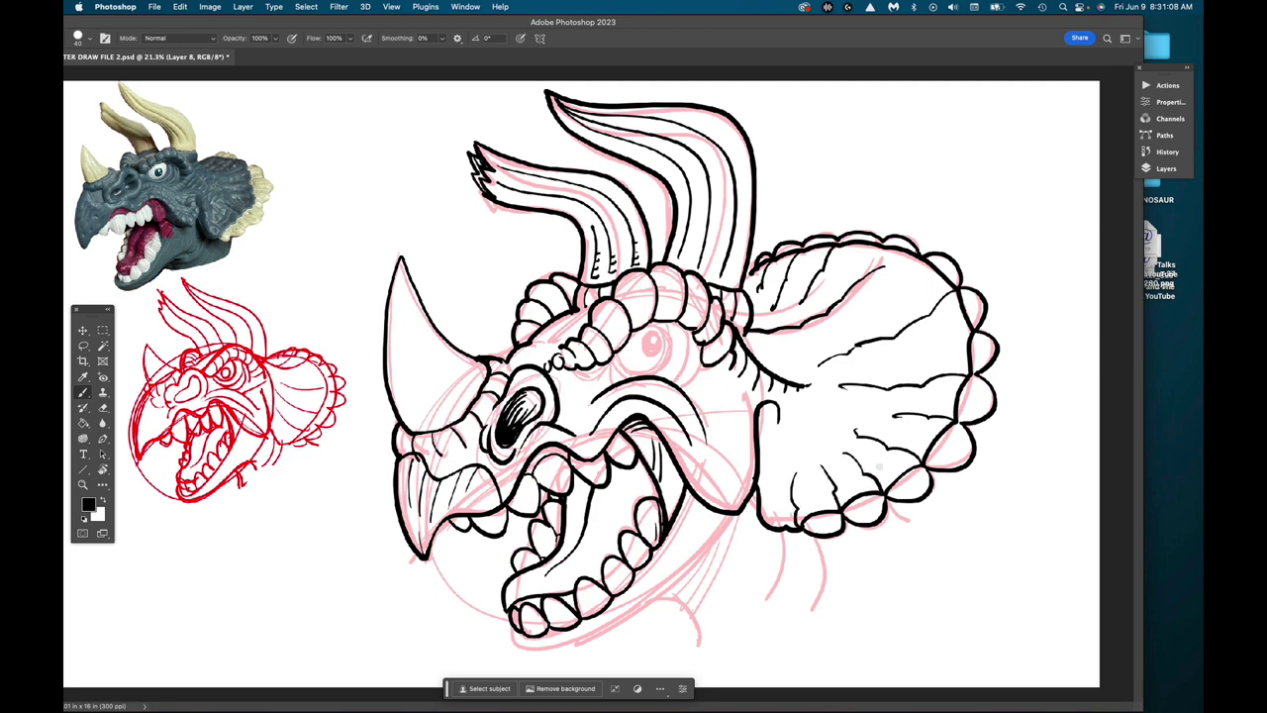
{"action": "mouse_move", "coordinate": [896, 290]}
{"action": "left_mouse_down"}
{"action": "mouse_move", "coordinate": [932, 256]}
{"action": "mouse_move", "coordinate": [884, 247]}
{"action": "left_mouse_up"}
Step: Ink the underside of the lower jaw up to the cheek and the curved neck lines below the jaw and frill
{"action": "mouse_move", "coordinate": [514, 625]}
{"action": "left_mouse_down"}
{"action": "mouse_move", "coordinate": [517, 643]}
{"action": "mouse_move", "coordinate": [565, 650]}
{"action": "mouse_move", "coordinate": [627, 626]}
{"action": "mouse_move", "coordinate": [688, 586]}
{"action": "mouse_move", "coordinate": [722, 538]}
{"action": "mouse_move", "coordinate": [750, 528]}
{"action": "mouse_move", "coordinate": [725, 541]}
{"action": "left_mouse_up"}
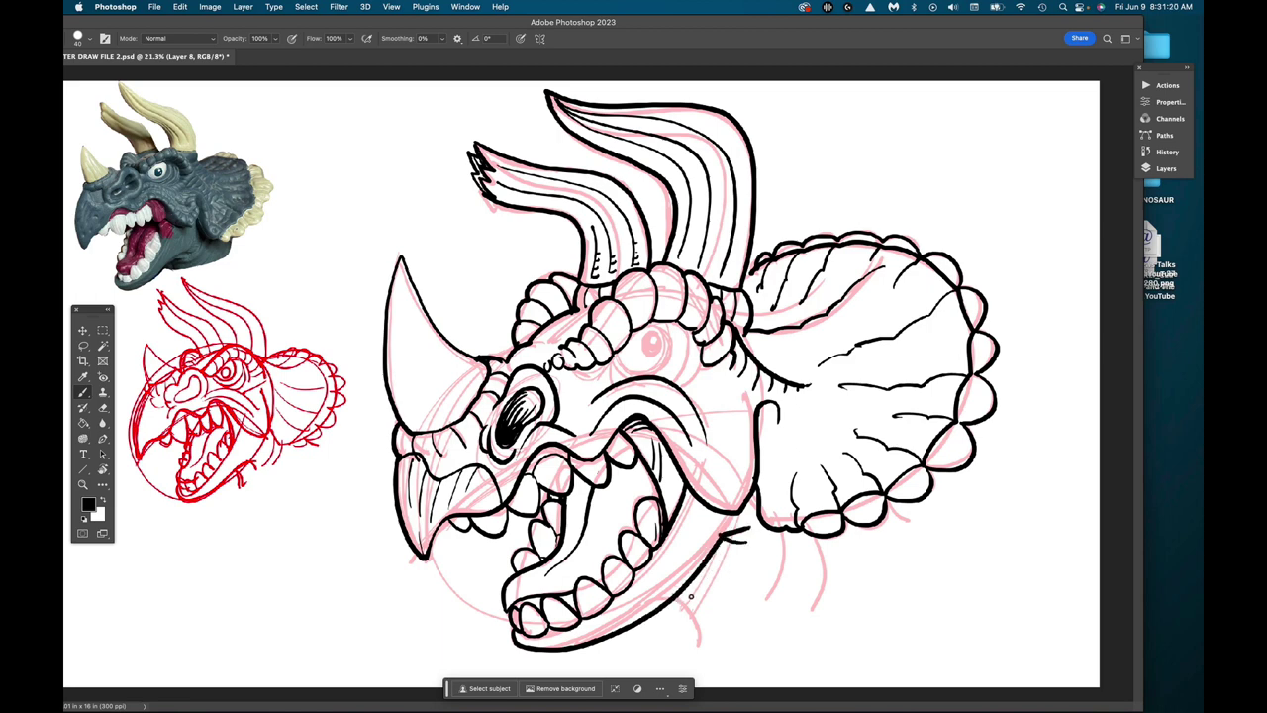
{"action": "mouse_move", "coordinate": [750, 583]}
{"action": "left_mouse_down"}
{"action": "mouse_move", "coordinate": [689, 585]}
{"action": "mouse_move", "coordinate": [699, 639]}
{"action": "left_mouse_up"}
{"action": "mouse_move", "coordinate": [805, 534]}
{"action": "left_mouse_down"}
{"action": "mouse_move", "coordinate": [794, 578]}
{"action": "mouse_move", "coordinate": [812, 603]}
{"action": "left_mouse_up"}
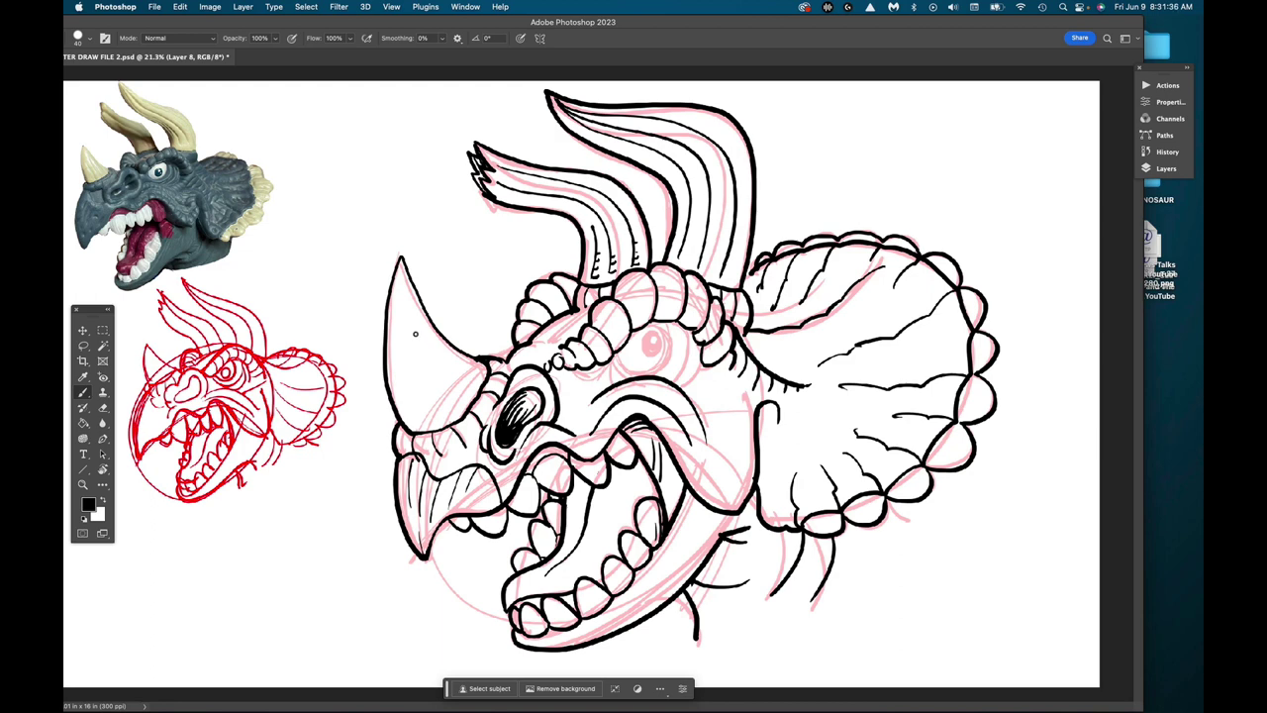
Step: Ink lengthwise grooves on the nose horn and add short hatch marks along them
{"action": "left_click_drag", "start_coordinate": [400, 283], "coordinate": [443, 426]}
{"action": "mouse_move", "coordinate": [417, 342]}
{"action": "left_mouse_down"}
{"action": "mouse_move", "coordinate": [458, 407]}
{"action": "mouse_move", "coordinate": [421, 430]}
{"action": "left_mouse_up"}
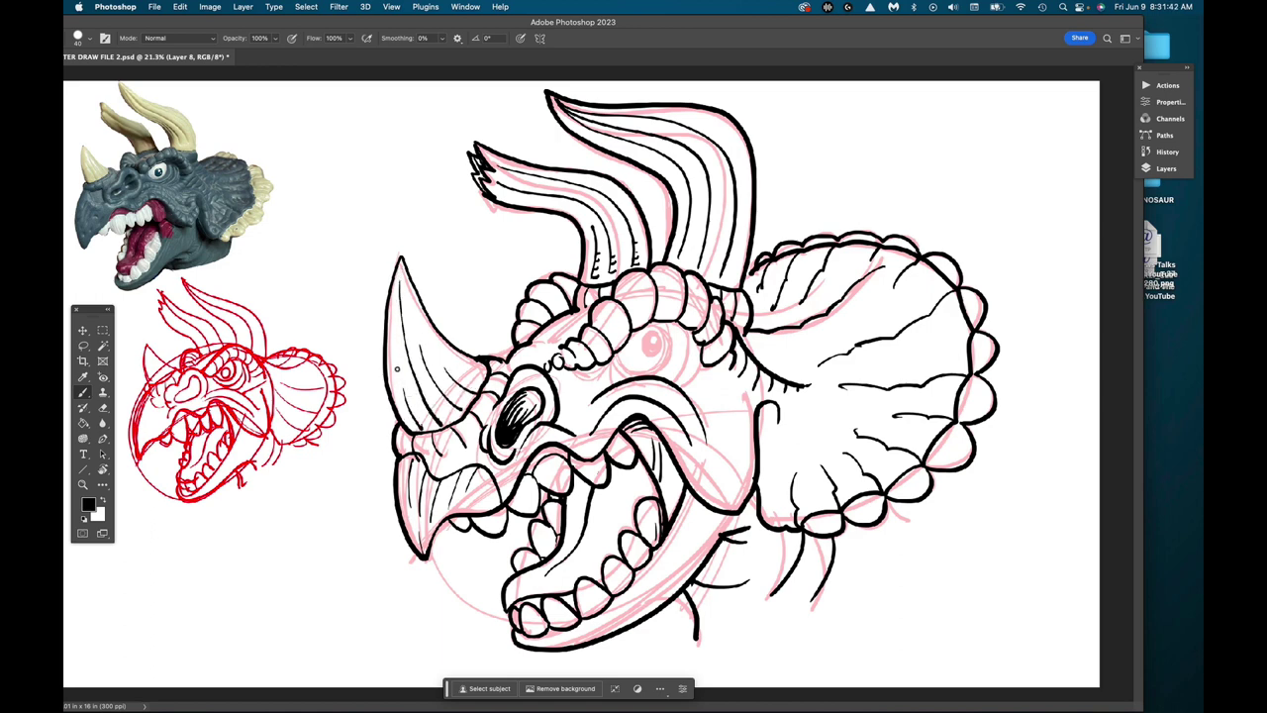
{"action": "left_click_drag", "start_coordinate": [428, 333], "coordinate": [402, 264]}
{"action": "mouse_move", "coordinate": [447, 419]}
{"action": "left_mouse_down"}
{"action": "mouse_move", "coordinate": [426, 397]}
{"action": "mouse_move", "coordinate": [448, 365]}
{"action": "mouse_move", "coordinate": [463, 403]}
{"action": "mouse_move", "coordinate": [460, 373]}
{"action": "mouse_move", "coordinate": [454, 395]}
{"action": "mouse_move", "coordinate": [474, 357]}
{"action": "mouse_move", "coordinate": [470, 382]}
{"action": "mouse_move", "coordinate": [452, 373]}
{"action": "mouse_move", "coordinate": [405, 393]}
{"action": "mouse_move", "coordinate": [392, 319]}
{"action": "left_mouse_up"}
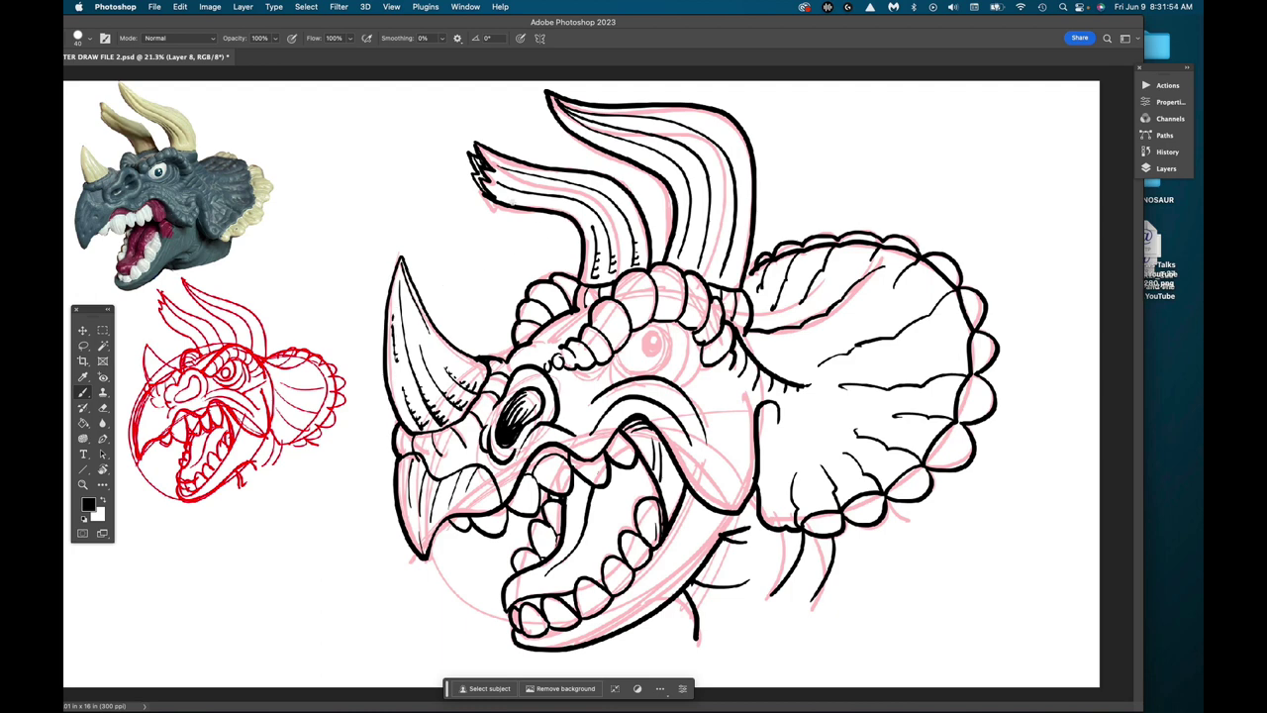
Step: Add short texture marks near the far horn's jagged tip and along the grooves at the near brow horn's base
{"action": "left_click_drag", "start_coordinate": [501, 192], "coordinate": [505, 201]}
{"action": "mouse_move", "coordinate": [685, 258]}
{"action": "left_mouse_down"}
{"action": "mouse_move", "coordinate": [695, 202]}
{"action": "mouse_move", "coordinate": [709, 230]}
{"action": "mouse_move", "coordinate": [701, 265]}
{"action": "mouse_move", "coordinate": [727, 278]}
{"action": "left_mouse_up"}
{"action": "left_click_drag", "start_coordinate": [732, 263], "coordinate": [731, 265]}
{"action": "left_click_drag", "start_coordinate": [736, 247], "coordinate": [734, 253]}
{"action": "left_click_drag", "start_coordinate": [754, 271], "coordinate": [748, 282]}
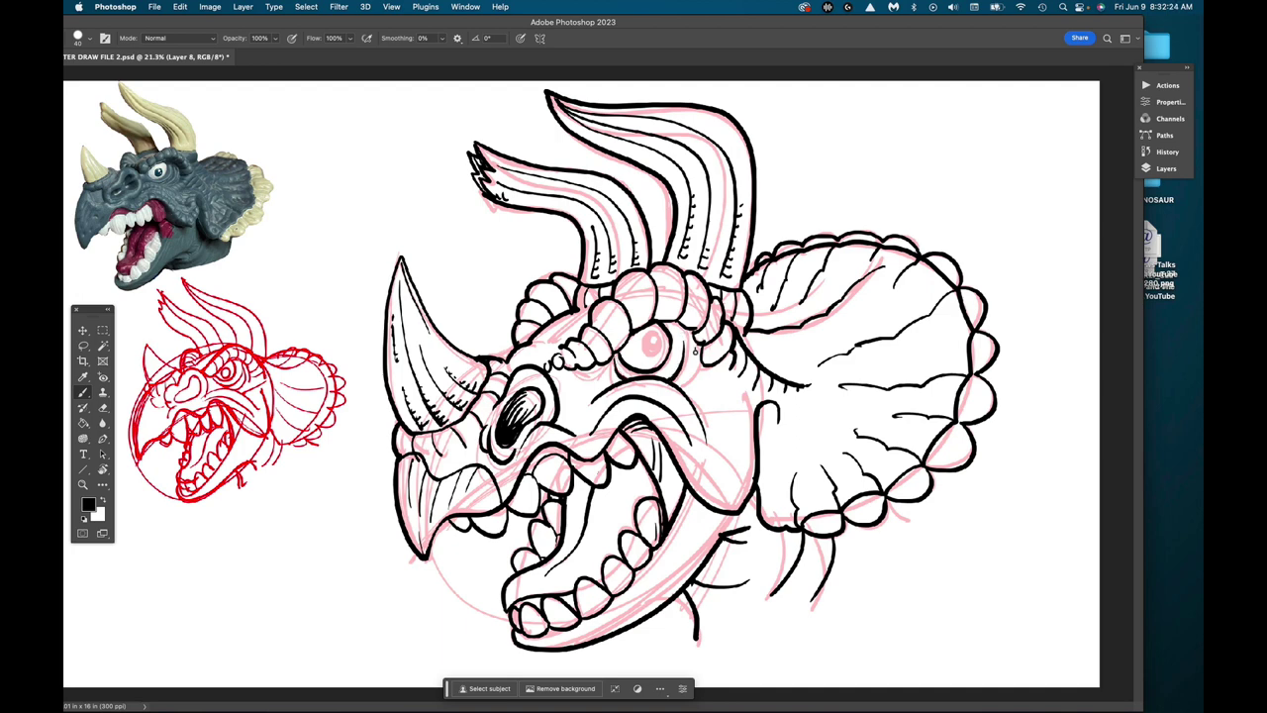
Step: Ink the folds around the eye and a solid black pupil with a small highlight
{"action": "mouse_move", "coordinate": [696, 349]}
{"action": "left_mouse_down"}
{"action": "mouse_move", "coordinate": [692, 380]}
{"action": "mouse_move", "coordinate": [677, 386]}
{"action": "left_mouse_up"}
{"action": "mouse_move", "coordinate": [643, 339]}
{"action": "left_mouse_down"}
{"action": "mouse_move", "coordinate": [656, 355]}
{"action": "mouse_move", "coordinate": [657, 337]}
{"action": "left_mouse_up"}
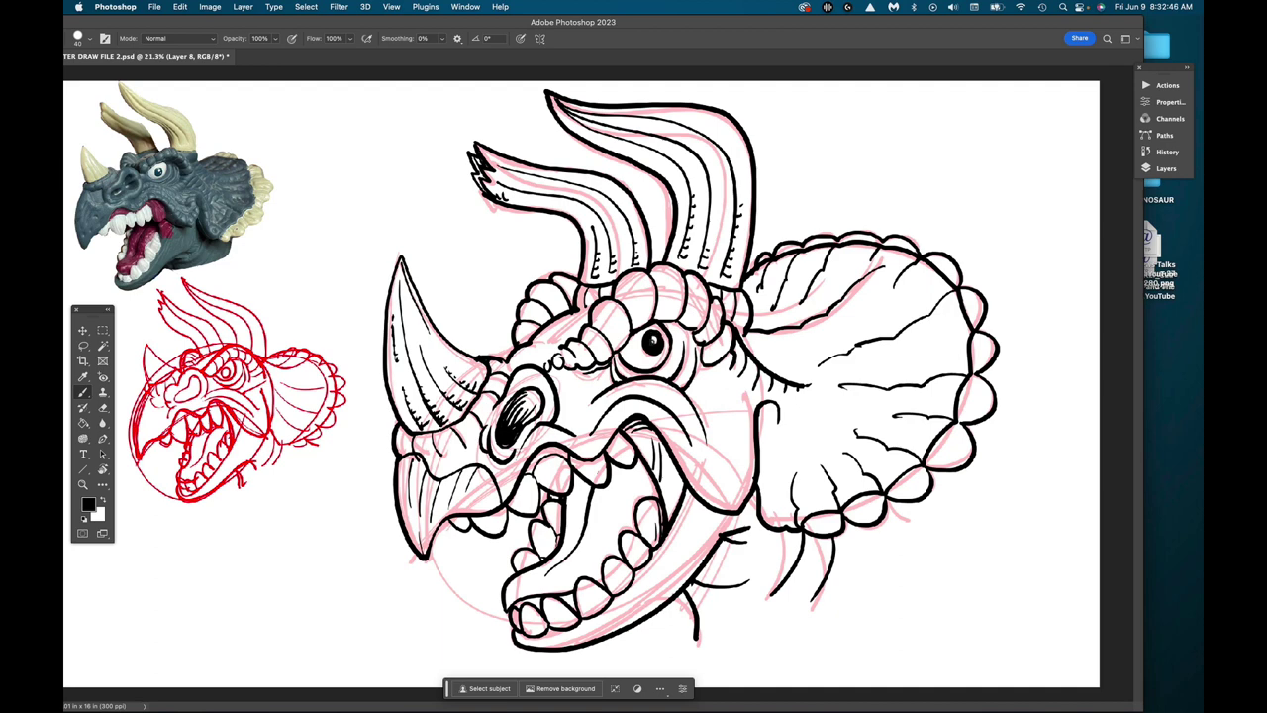
{"action": "left_click_drag", "start_coordinate": [657, 339], "coordinate": [662, 337]}
Step: Hatch dark shadows on the neck under the jaw and frill, and blacken the back of the mouth behind the upper teeth
{"action": "mouse_move", "coordinate": [718, 543]}
{"action": "left_mouse_down"}
{"action": "mouse_move", "coordinate": [690, 592]}
{"action": "mouse_move", "coordinate": [725, 542]}
{"action": "mouse_move", "coordinate": [699, 612]}
{"action": "left_mouse_up"}
{"action": "mouse_move", "coordinate": [757, 495]}
{"action": "left_mouse_down"}
{"action": "mouse_move", "coordinate": [752, 541]}
{"action": "mouse_move", "coordinate": [835, 544]}
{"action": "mouse_move", "coordinate": [814, 542]}
{"action": "mouse_move", "coordinate": [857, 531]}
{"action": "mouse_move", "coordinate": [838, 551]}
{"action": "mouse_move", "coordinate": [735, 529]}
{"action": "mouse_move", "coordinate": [742, 540]}
{"action": "mouse_move", "coordinate": [750, 521]}
{"action": "mouse_move", "coordinate": [733, 540]}
{"action": "mouse_move", "coordinate": [768, 541]}
{"action": "mouse_move", "coordinate": [780, 558]}
{"action": "mouse_move", "coordinate": [810, 553]}
{"action": "left_mouse_up"}
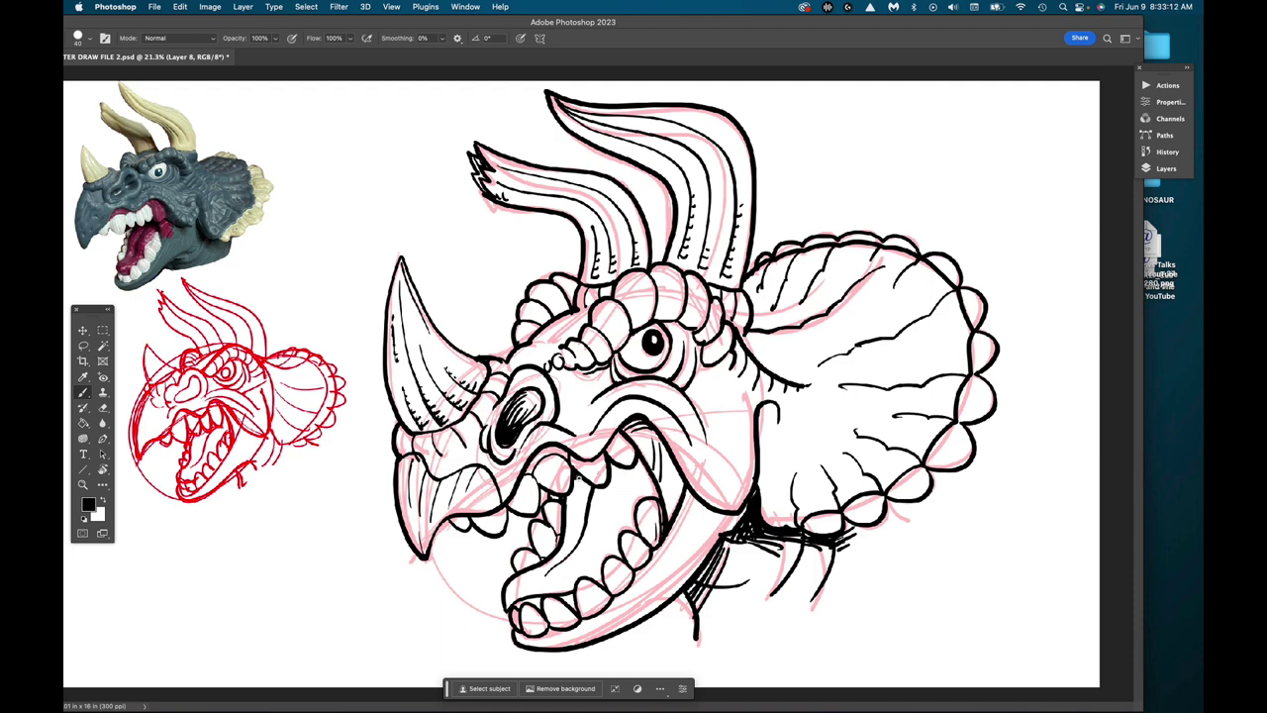
{"action": "left_click_drag", "start_coordinate": [590, 477], "coordinate": [573, 503]}
{"action": "mouse_move", "coordinate": [608, 474]}
{"action": "left_mouse_down"}
{"action": "mouse_move", "coordinate": [654, 488]}
{"action": "mouse_move", "coordinate": [604, 487]}
{"action": "mouse_move", "coordinate": [593, 499]}
{"action": "mouse_move", "coordinate": [601, 512]}
{"action": "left_mouse_up"}
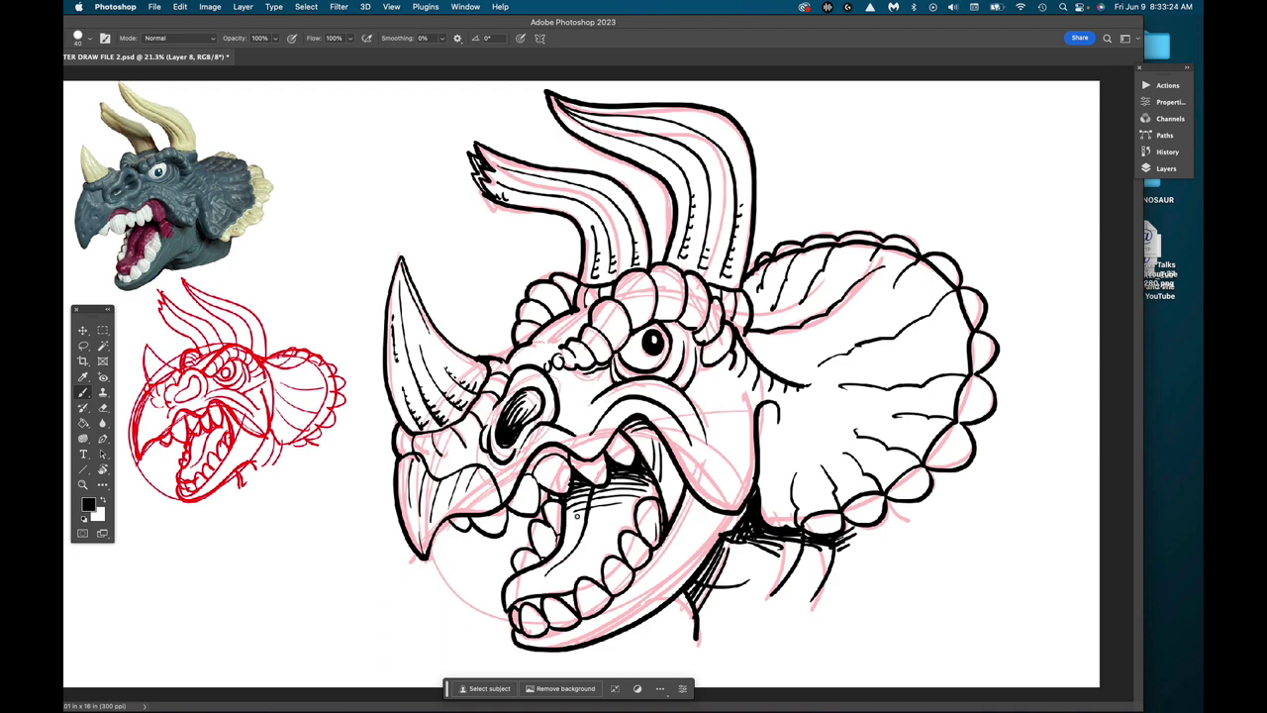
Step: Hatch the tongue with short curved strokes along its centre groove, edges and tip
{"action": "mouse_move", "coordinate": [590, 513]}
{"action": "left_mouse_down"}
{"action": "mouse_move", "coordinate": [611, 515]}
{"action": "mouse_move", "coordinate": [594, 523]}
{"action": "left_mouse_up"}
{"action": "left_click_drag", "start_coordinate": [507, 590], "coordinate": [562, 581]}
{"action": "left_click_drag", "start_coordinate": [604, 527], "coordinate": [577, 539]}
{"action": "mouse_move", "coordinate": [595, 536]}
{"action": "left_mouse_down"}
{"action": "mouse_move", "coordinate": [578, 546]}
{"action": "mouse_move", "coordinate": [586, 530]}
{"action": "left_mouse_up"}
{"action": "left_click_drag", "start_coordinate": [595, 517], "coordinate": [585, 526]}
{"action": "left_click_drag", "start_coordinate": [593, 513], "coordinate": [571, 554]}
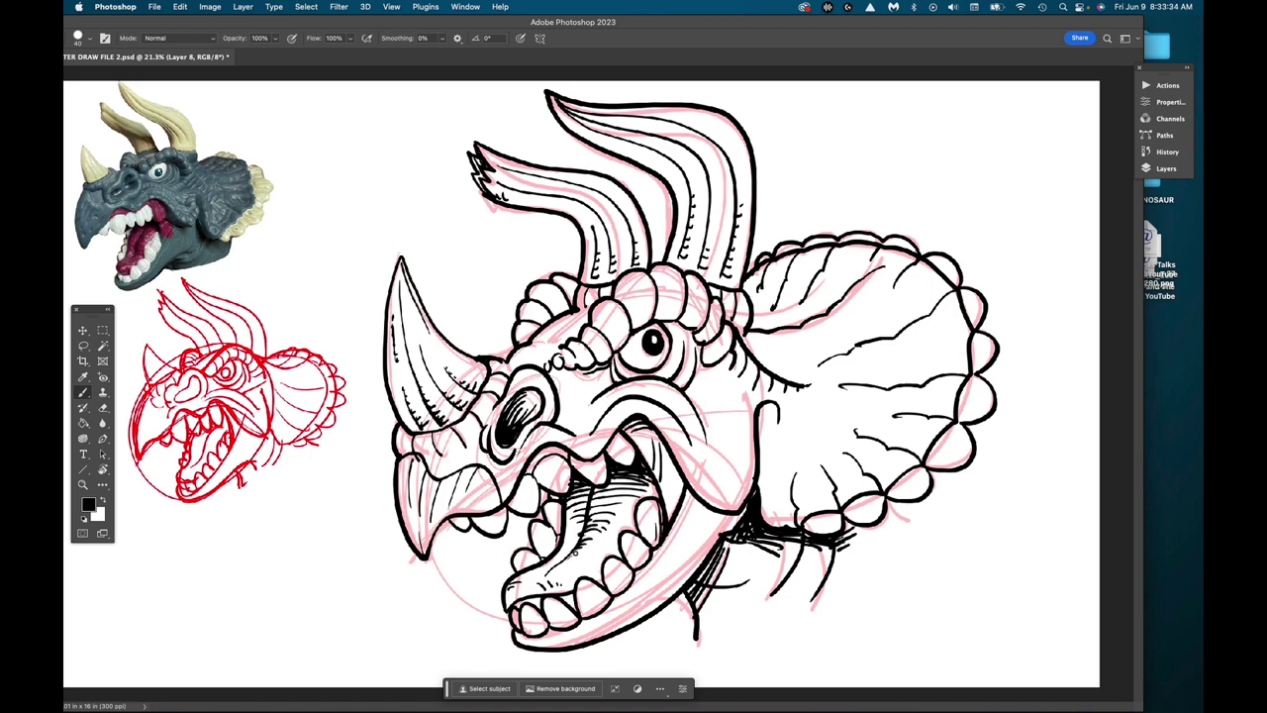
Step: Add short contour lines to the lower and upper teeth
{"action": "left_click_drag", "start_coordinate": [657, 485], "coordinate": [629, 498]}
{"action": "left_click_drag", "start_coordinate": [640, 500], "coordinate": [627, 506]}
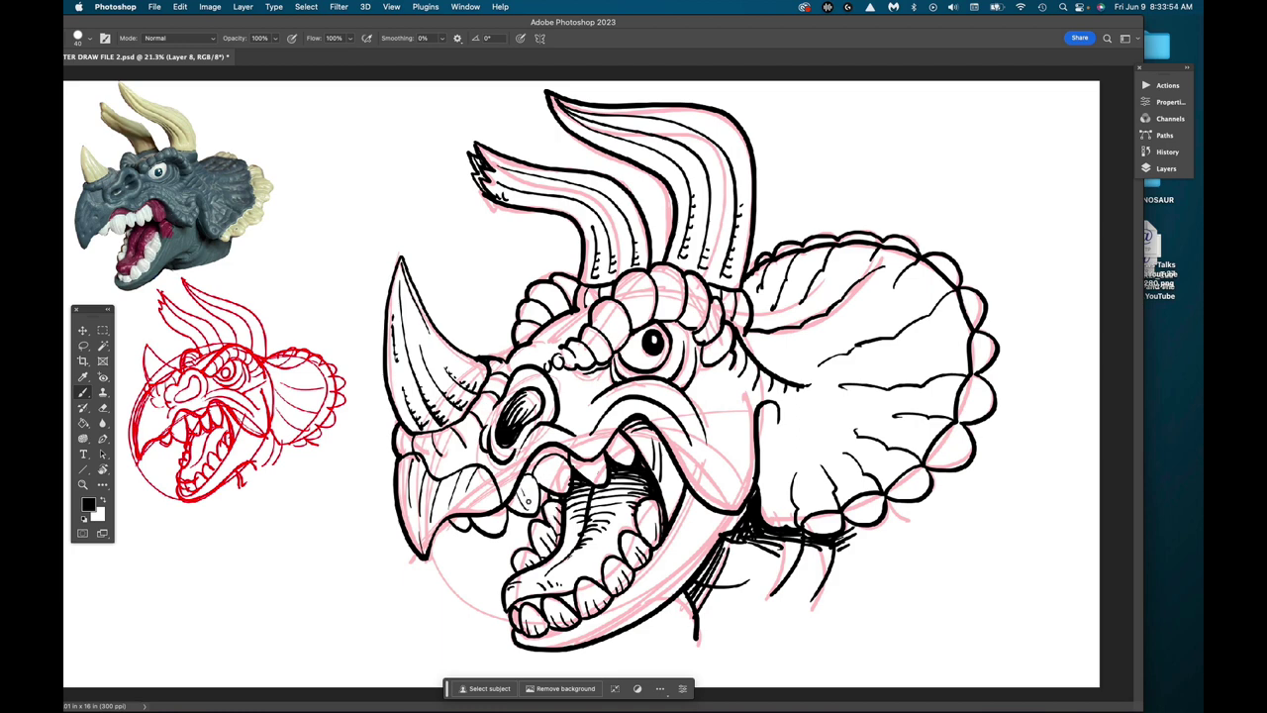
{"action": "mouse_move", "coordinate": [543, 463]}
{"action": "left_mouse_down"}
{"action": "mouse_move", "coordinate": [553, 487]}
{"action": "mouse_move", "coordinate": [600, 479]}
{"action": "mouse_move", "coordinate": [630, 445]}
{"action": "left_mouse_up"}
{"action": "mouse_move", "coordinate": [487, 515]}
{"action": "left_mouse_down"}
{"action": "mouse_move", "coordinate": [491, 535]}
{"action": "mouse_move", "coordinate": [501, 513]}
{"action": "mouse_move", "coordinate": [460, 524]}
{"action": "left_mouse_up"}
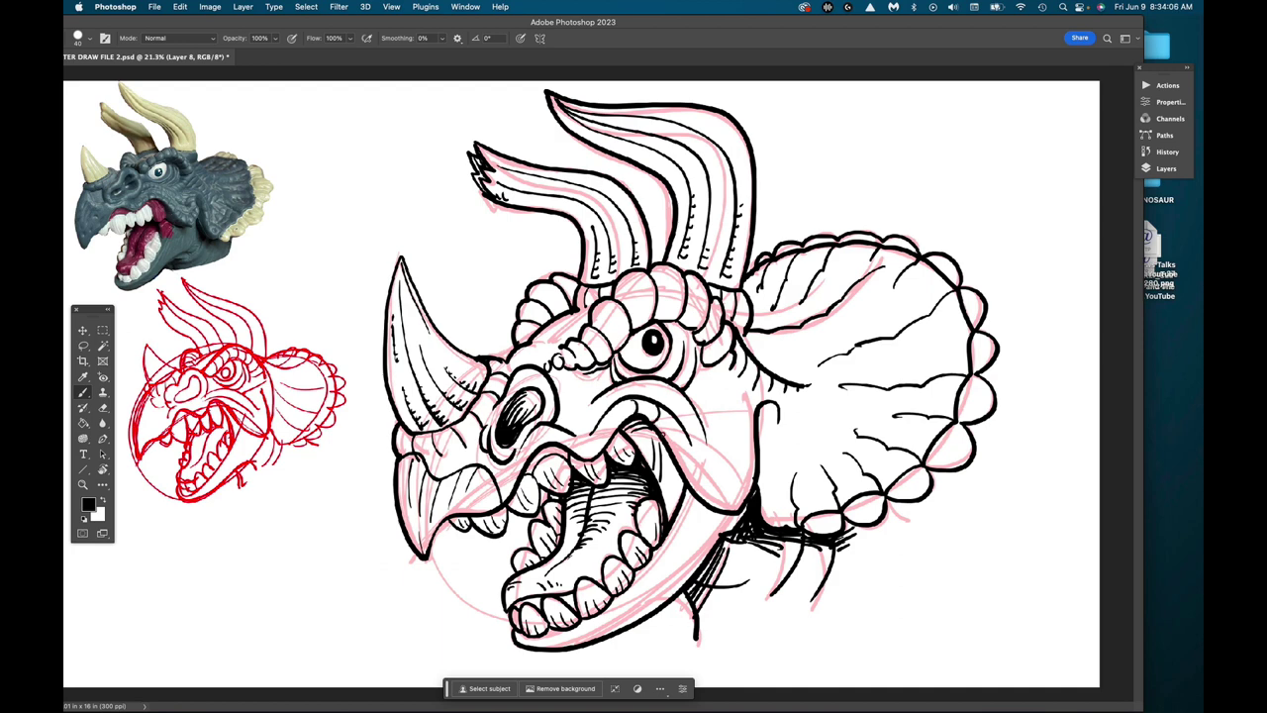
Step: Ink short wrinkles along the upper lip and mouth corner, around the nostril and snout, and down the rear cheek
{"action": "mouse_move", "coordinate": [671, 444]}
{"action": "left_mouse_down"}
{"action": "mouse_move", "coordinate": [708, 463]}
{"action": "mouse_move", "coordinate": [731, 509]}
{"action": "left_mouse_up"}
{"action": "left_click_drag", "start_coordinate": [611, 414], "coordinate": [584, 456]}
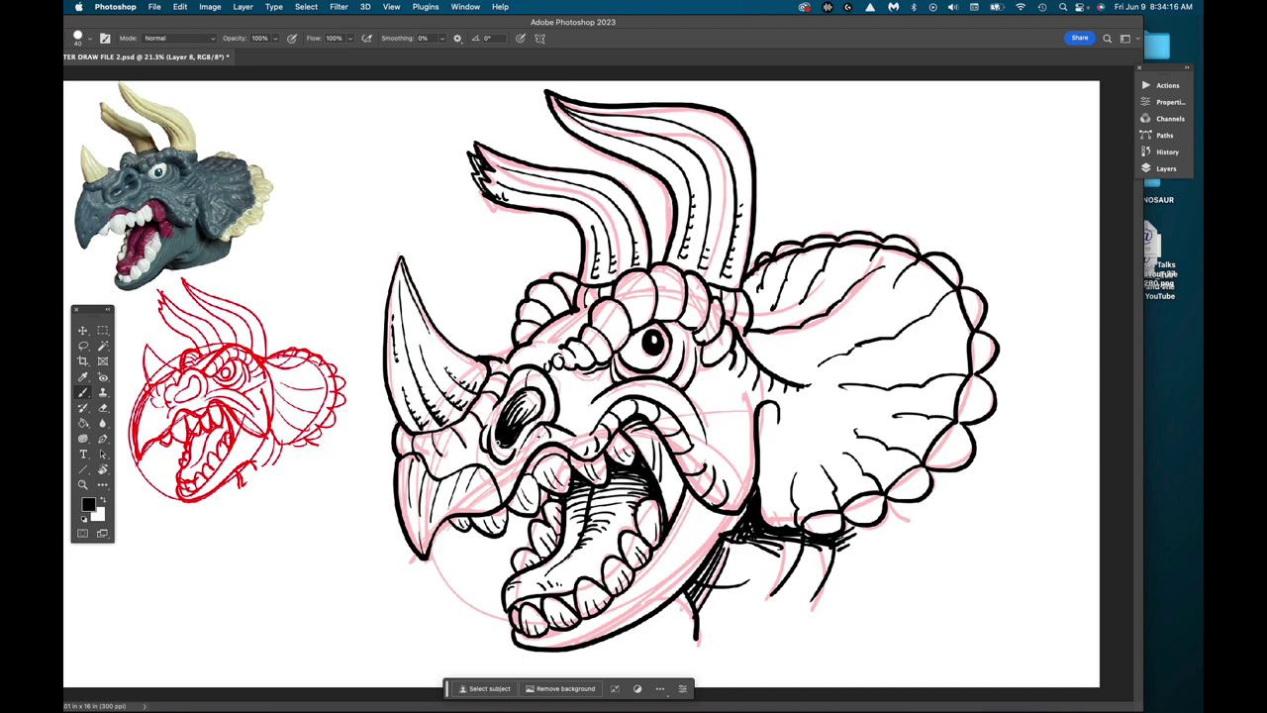
{"action": "mouse_move", "coordinate": [540, 404]}
{"action": "left_mouse_down"}
{"action": "mouse_move", "coordinate": [557, 414]}
{"action": "mouse_move", "coordinate": [539, 417]}
{"action": "left_mouse_up"}
{"action": "mouse_move", "coordinate": [736, 432]}
{"action": "left_mouse_down"}
{"action": "mouse_move", "coordinate": [760, 455]}
{"action": "mouse_move", "coordinate": [738, 461]}
{"action": "mouse_move", "coordinate": [744, 480]}
{"action": "left_mouse_up"}
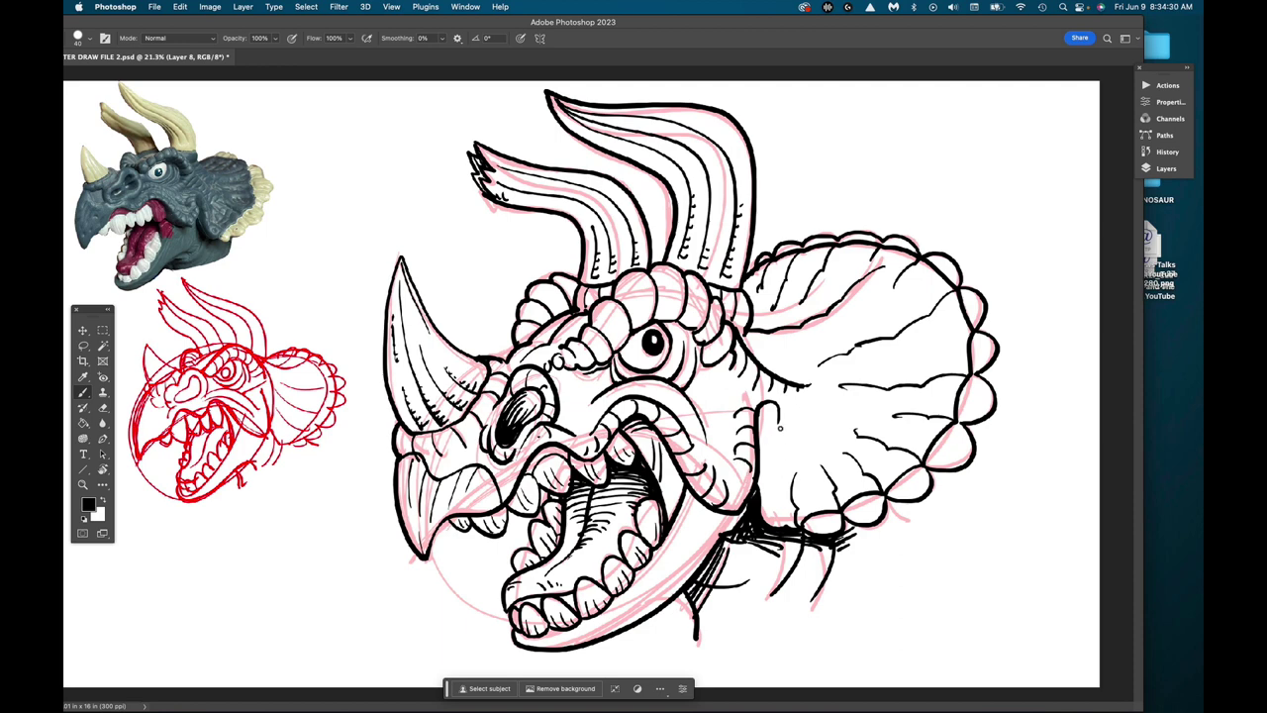
Step: Add short branching wrinkles between the frill's folds and small contour strokes on its scalloped border
{"action": "left_click_drag", "start_coordinate": [780, 428], "coordinate": [764, 495]}
{"action": "left_click_drag", "start_coordinate": [830, 263], "coordinate": [852, 271]}
{"action": "mouse_move", "coordinate": [903, 336]}
{"action": "left_mouse_down"}
{"action": "mouse_move", "coordinate": [894, 362]}
{"action": "mouse_move", "coordinate": [853, 366]}
{"action": "left_mouse_up"}
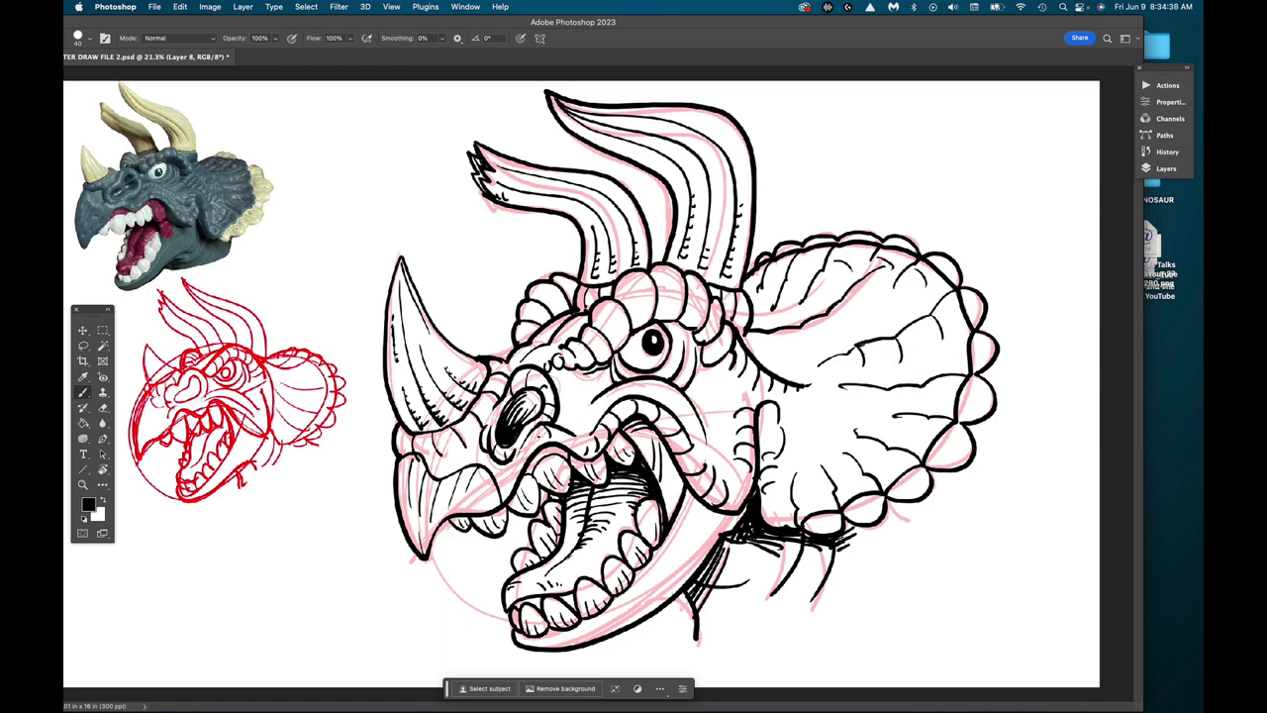
{"action": "mouse_move", "coordinate": [859, 315]}
{"action": "left_mouse_down"}
{"action": "mouse_move", "coordinate": [844, 302]}
{"action": "mouse_move", "coordinate": [834, 331]}
{"action": "mouse_move", "coordinate": [800, 337]}
{"action": "left_mouse_up"}
{"action": "mouse_move", "coordinate": [828, 281]}
{"action": "left_mouse_down"}
{"action": "mouse_move", "coordinate": [789, 288]}
{"action": "mouse_move", "coordinate": [790, 267]}
{"action": "left_mouse_up"}
{"action": "left_click_drag", "start_coordinate": [784, 279], "coordinate": [760, 290]}
{"action": "left_click_drag", "start_coordinate": [872, 412], "coordinate": [897, 418]}
{"action": "mouse_move", "coordinate": [804, 516]}
{"action": "left_mouse_down"}
{"action": "mouse_move", "coordinate": [855, 500]}
{"action": "mouse_move", "coordinate": [861, 516]}
{"action": "mouse_move", "coordinate": [901, 481]}
{"action": "mouse_move", "coordinate": [911, 491]}
{"action": "mouse_move", "coordinate": [909, 474]}
{"action": "mouse_move", "coordinate": [944, 456]}
{"action": "mouse_move", "coordinate": [937, 434]}
{"action": "mouse_move", "coordinate": [958, 434]}
{"action": "mouse_move", "coordinate": [984, 356]}
{"action": "mouse_move", "coordinate": [932, 255]}
{"action": "left_mouse_up"}
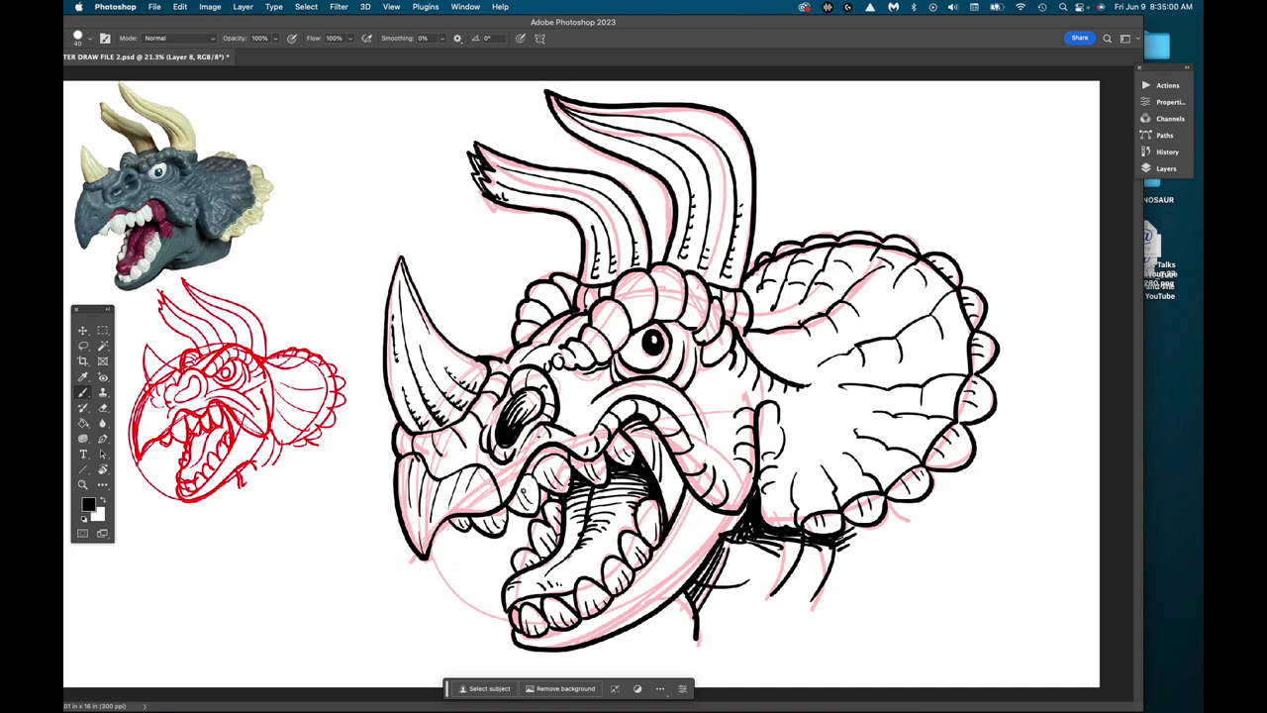
Step: Shade the far-side teeth with hatching and darken the gaps between the teeth and the tongue
{"action": "mouse_move", "coordinate": [526, 473]}
{"action": "left_mouse_down"}
{"action": "mouse_move", "coordinate": [509, 513]}
{"action": "mouse_move", "coordinate": [455, 524]}
{"action": "left_mouse_up"}
{"action": "mouse_move", "coordinate": [561, 499]}
{"action": "left_mouse_down"}
{"action": "mouse_move", "coordinate": [545, 517]}
{"action": "mouse_move", "coordinate": [553, 525]}
{"action": "mouse_move", "coordinate": [555, 509]}
{"action": "mouse_move", "coordinate": [557, 529]}
{"action": "mouse_move", "coordinate": [538, 526]}
{"action": "mouse_move", "coordinate": [531, 541]}
{"action": "left_mouse_up"}
{"action": "left_click_drag", "start_coordinate": [547, 518], "coordinate": [541, 545]}
{"action": "left_click_drag", "start_coordinate": [550, 527], "coordinate": [523, 562]}
{"action": "mouse_move", "coordinate": [534, 554]}
{"action": "left_mouse_down"}
{"action": "mouse_move", "coordinate": [528, 564]}
{"action": "mouse_move", "coordinate": [569, 611]}
{"action": "mouse_move", "coordinate": [531, 611]}
{"action": "left_mouse_up"}
{"action": "left_click_drag", "start_coordinate": [543, 597], "coordinate": [524, 605]}
{"action": "left_click_drag", "start_coordinate": [527, 596], "coordinate": [516, 605]}
{"action": "left_click_drag", "start_coordinate": [638, 519], "coordinate": [631, 534]}
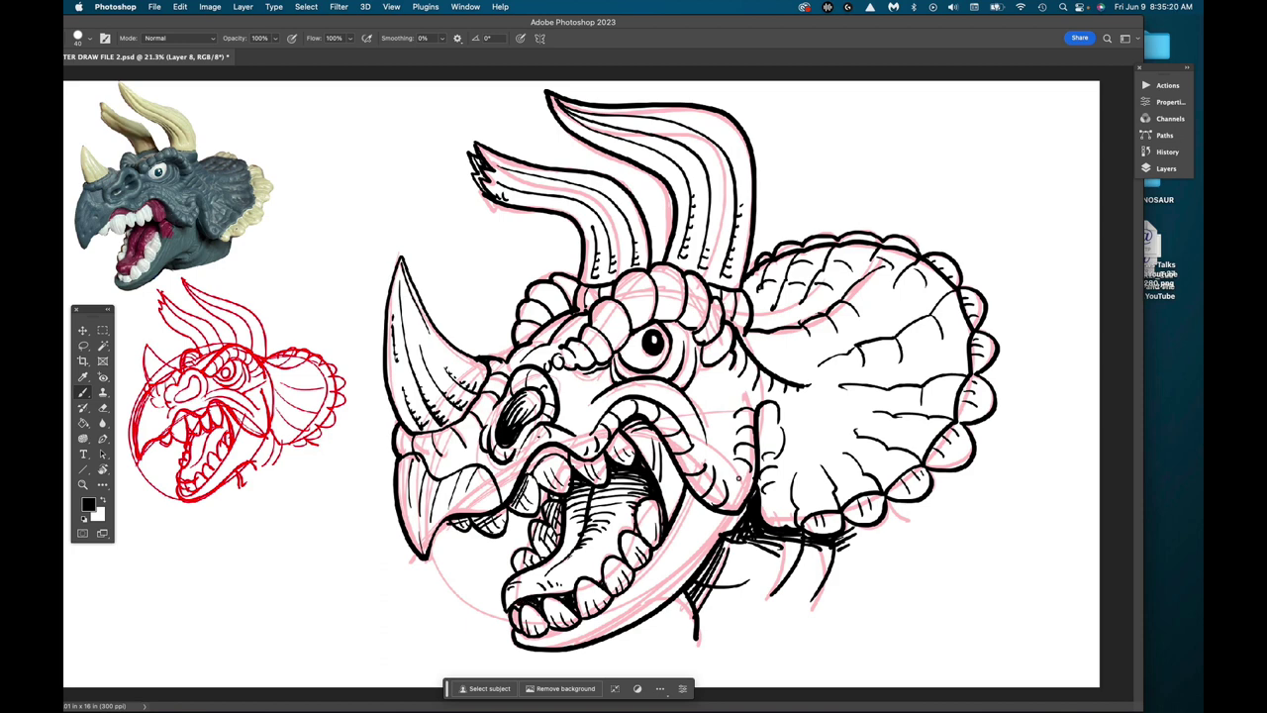
Step: Hatch the inner mouth corner, the muzzle crease, and the top of the snout beside the far brow ridge
{"action": "left_click_drag", "start_coordinate": [688, 476], "coordinate": [666, 509]}
{"action": "left_click_drag", "start_coordinate": [606, 390], "coordinate": [594, 422]}
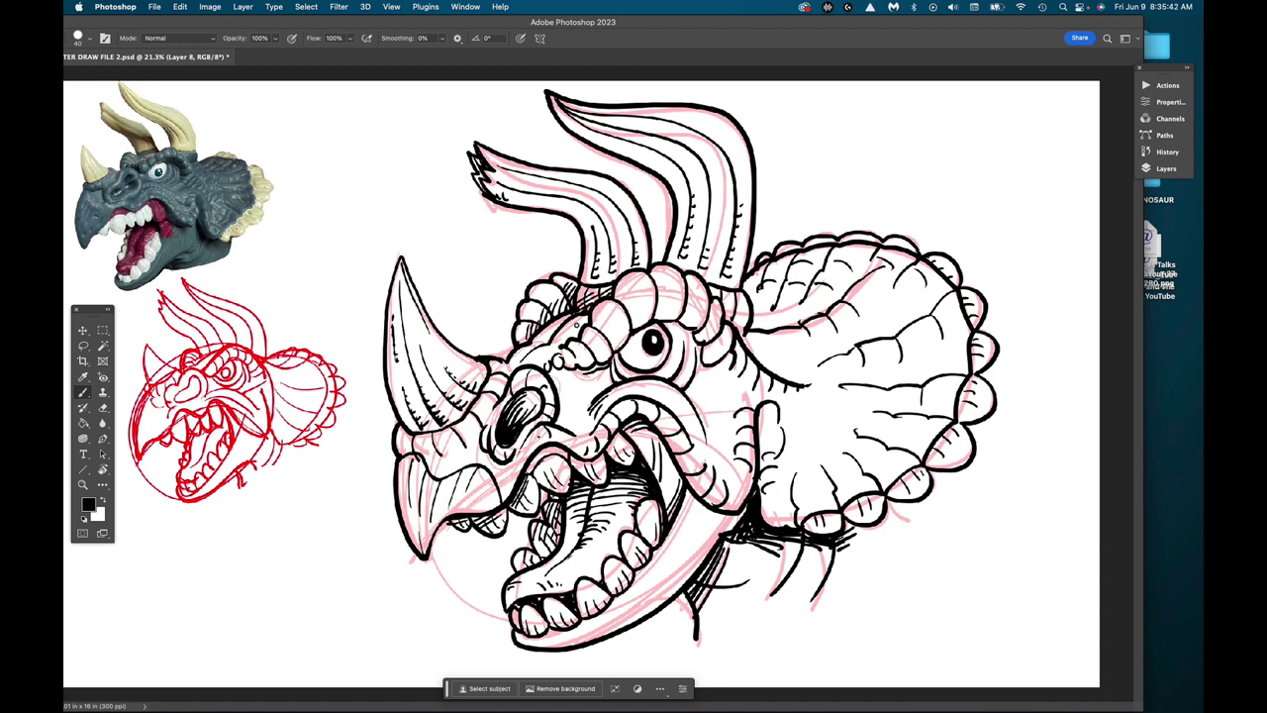
{"action": "mouse_move", "coordinate": [590, 316]}
{"action": "left_mouse_down"}
{"action": "mouse_move", "coordinate": [547, 330]}
{"action": "mouse_move", "coordinate": [538, 343]}
{"action": "mouse_move", "coordinate": [553, 345]}
{"action": "left_mouse_up"}
{"action": "mouse_move", "coordinate": [550, 336]}
{"action": "left_mouse_down"}
{"action": "mouse_move", "coordinate": [533, 342]}
{"action": "mouse_move", "coordinate": [541, 354]}
{"action": "left_mouse_up"}
{"action": "left_click_drag", "start_coordinate": [542, 344], "coordinate": [528, 362]}
Step: Shade the undersides of the near brow ridge's scales and darken the eye socket beneath them
{"action": "mouse_move", "coordinate": [602, 350]}
{"action": "left_mouse_down"}
{"action": "mouse_move", "coordinate": [608, 362]}
{"action": "mouse_move", "coordinate": [614, 344]}
{"action": "left_mouse_up"}
{"action": "mouse_move", "coordinate": [627, 328]}
{"action": "left_mouse_down"}
{"action": "mouse_move", "coordinate": [621, 340]}
{"action": "mouse_move", "coordinate": [645, 313]}
{"action": "mouse_move", "coordinate": [687, 316]}
{"action": "mouse_move", "coordinate": [667, 305]}
{"action": "left_mouse_up"}
{"action": "mouse_move", "coordinate": [675, 312]}
{"action": "left_mouse_down"}
{"action": "mouse_move", "coordinate": [636, 310]}
{"action": "mouse_move", "coordinate": [702, 331]}
{"action": "left_mouse_up"}
{"action": "mouse_move", "coordinate": [705, 340]}
{"action": "left_mouse_down"}
{"action": "mouse_move", "coordinate": [665, 320]}
{"action": "mouse_move", "coordinate": [595, 372]}
{"action": "mouse_move", "coordinate": [613, 379]}
{"action": "mouse_move", "coordinate": [569, 374]}
{"action": "left_mouse_up"}
{"action": "left_click_drag", "start_coordinate": [575, 366], "coordinate": [563, 374]}
{"action": "left_click_drag", "start_coordinate": [697, 338], "coordinate": [677, 335]}
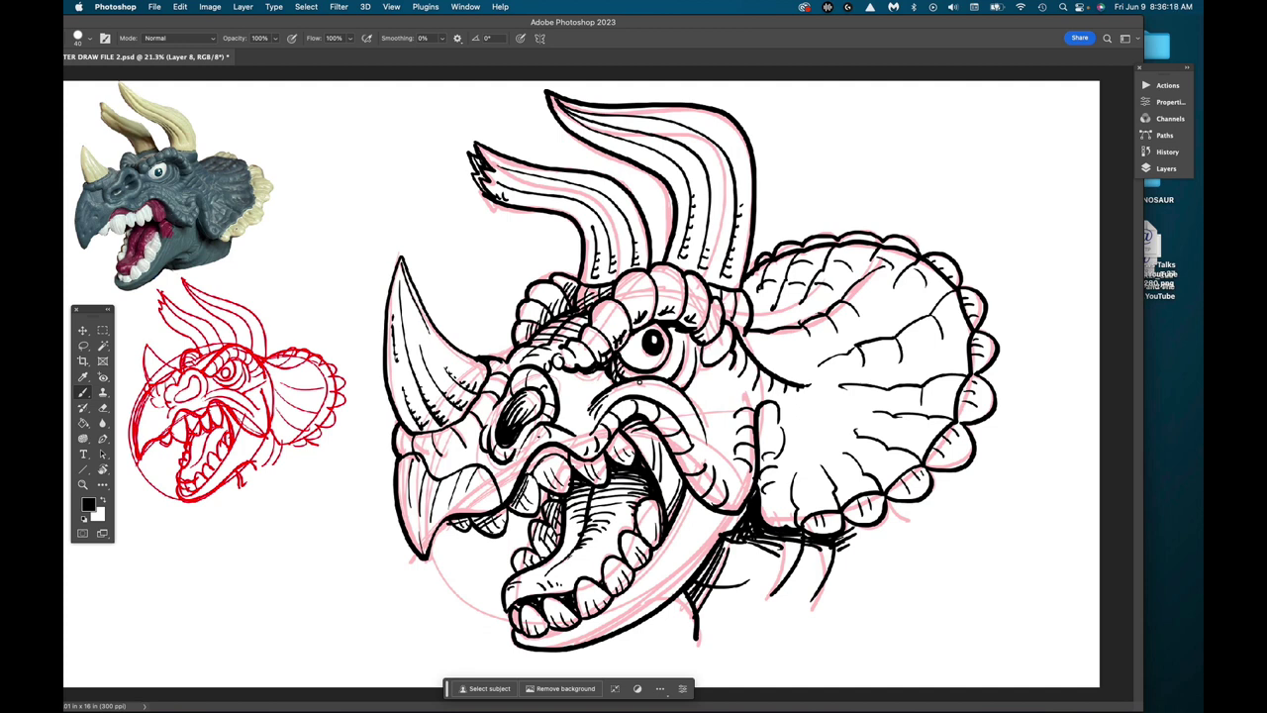
Step: Hide the SSSSSS sketch layer so only the black ink shows over the large drawing, and collapse the layers list
{"action": "left_click", "coordinate": [1166, 169]}
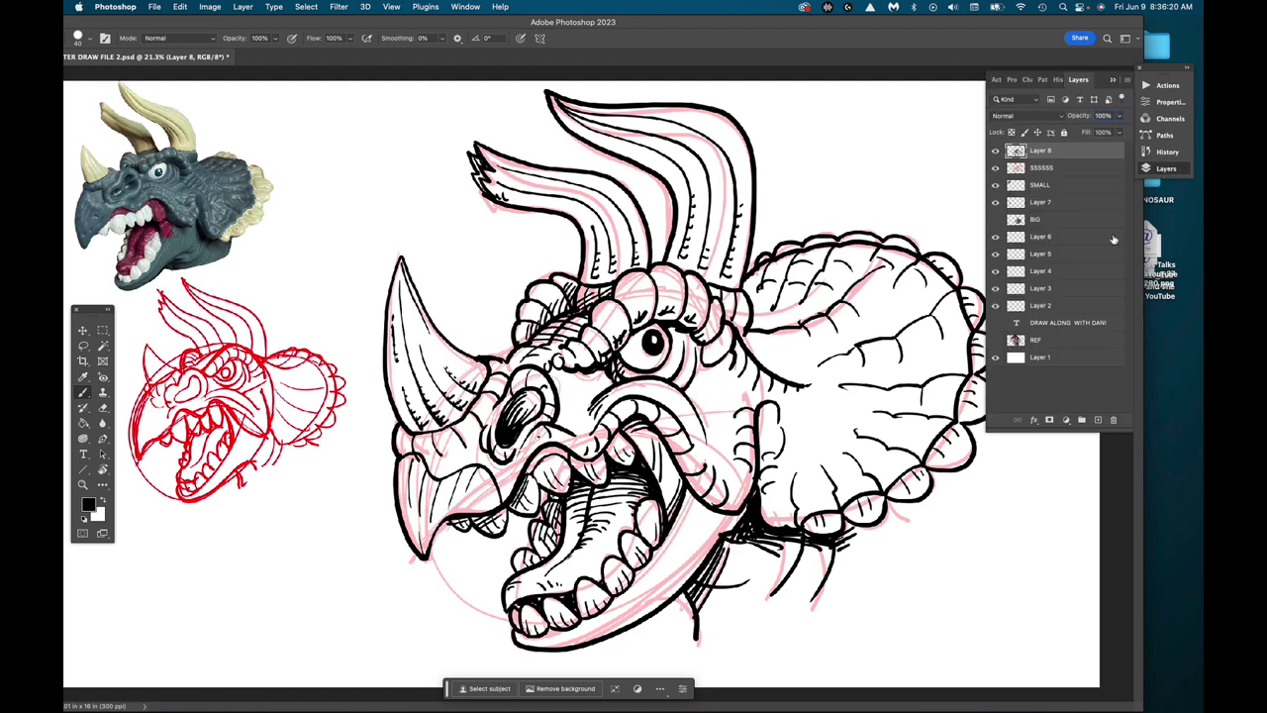
{"action": "left_click", "coordinate": [996, 169]}
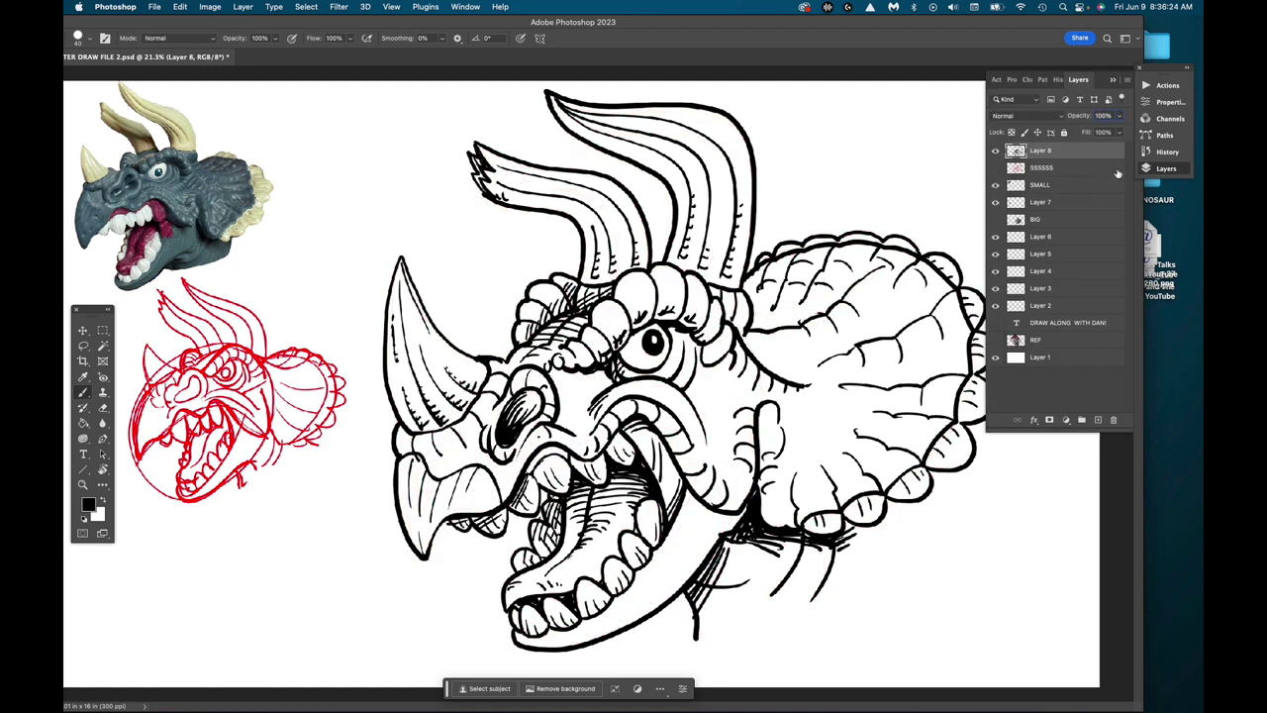
{"action": "left_click", "coordinate": [1113, 81]}
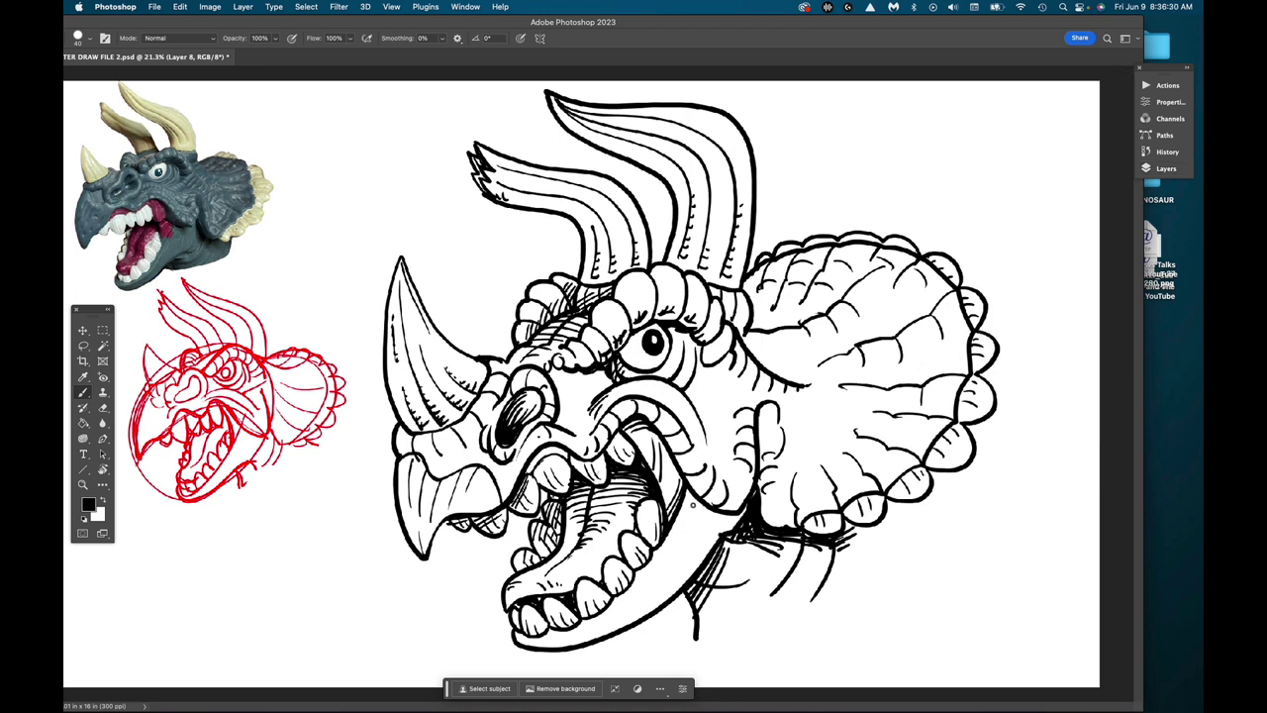
Step: Ink a heavy shadow beneath the cheek fold and add hatching along the lower jaw
{"action": "left_click_drag", "start_coordinate": [693, 502], "coordinate": [651, 576]}
{"action": "left_click_drag", "start_coordinate": [699, 521], "coordinate": [679, 548]}
{"action": "mouse_move", "coordinate": [693, 487]}
{"action": "left_mouse_down"}
{"action": "mouse_move", "coordinate": [700, 510]}
{"action": "mouse_move", "coordinate": [740, 511]}
{"action": "left_mouse_up"}
{"action": "mouse_move", "coordinate": [735, 516]}
{"action": "left_mouse_down"}
{"action": "mouse_move", "coordinate": [722, 529]}
{"action": "mouse_move", "coordinate": [689, 493]}
{"action": "mouse_move", "coordinate": [684, 524]}
{"action": "left_mouse_up"}
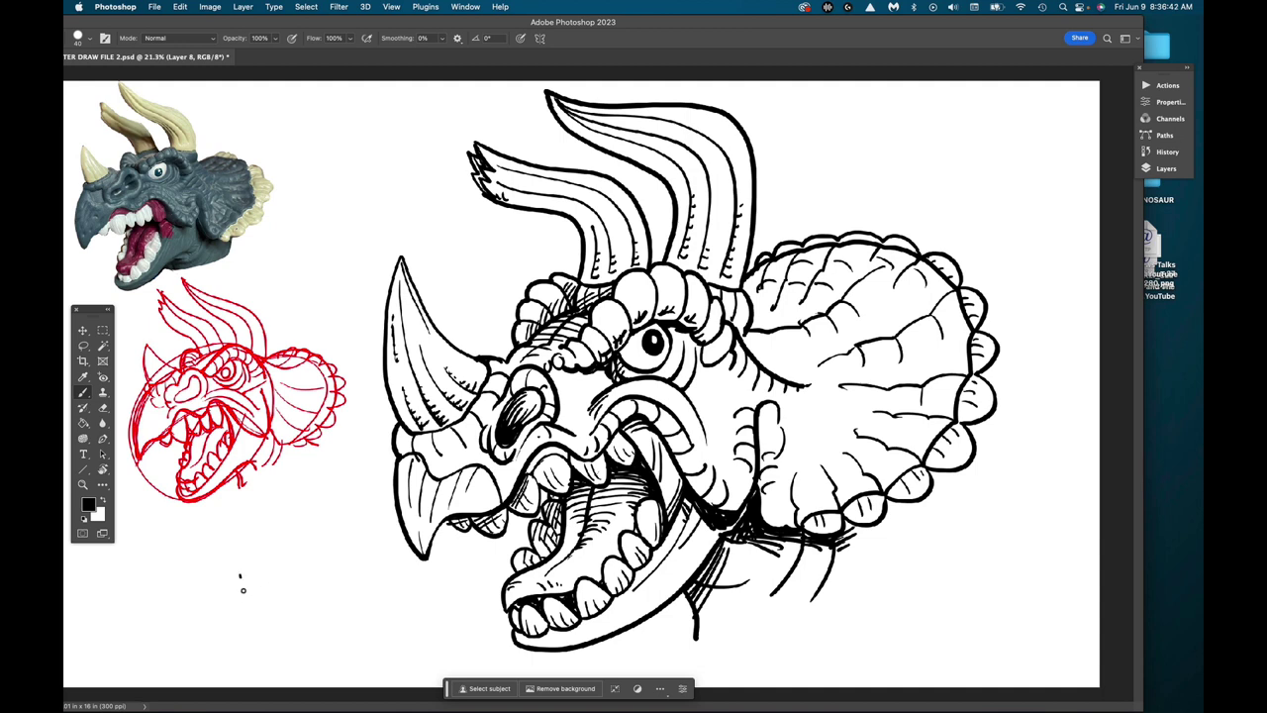
Step: Hand-letter the artist's website signature in black below the small red sketch
{"action": "left_click_drag", "start_coordinate": [241, 574], "coordinate": [244, 602]}
{"action": "mouse_move", "coordinate": [231, 570]}
{"action": "left_mouse_down"}
{"action": "mouse_move", "coordinate": [253, 569]}
{"action": "mouse_move", "coordinate": [238, 612]}
{"action": "mouse_move", "coordinate": [286, 580]}
{"action": "left_mouse_up"}
{"action": "left_click_drag", "start_coordinate": [279, 585], "coordinate": [303, 544]}
{"action": "left_click_drag", "start_coordinate": [260, 608], "coordinate": [269, 640]}
{"action": "mouse_move", "coordinate": [273, 614]}
{"action": "left_mouse_down"}
{"action": "mouse_move", "coordinate": [281, 636]}
{"action": "mouse_move", "coordinate": [293, 604]}
{"action": "left_mouse_up"}
{"action": "left_click_drag", "start_coordinate": [283, 620], "coordinate": [299, 627]}
{"action": "mouse_move", "coordinate": [289, 600]}
{"action": "left_mouse_down"}
{"action": "mouse_move", "coordinate": [315, 592]}
{"action": "mouse_move", "coordinate": [309, 626]}
{"action": "mouse_move", "coordinate": [323, 629]}
{"action": "left_mouse_up"}
{"action": "left_click", "coordinate": [331, 618]}
{"action": "mouse_move", "coordinate": [311, 616]}
{"action": "left_mouse_down"}
{"action": "mouse_move", "coordinate": [350, 626]}
{"action": "mouse_move", "coordinate": [340, 595]}
{"action": "left_mouse_up"}
{"action": "left_click", "coordinate": [351, 613]}
{"action": "mouse_move", "coordinate": [340, 594]}
{"action": "left_mouse_down"}
{"action": "mouse_move", "coordinate": [394, 580]}
{"action": "mouse_move", "coordinate": [359, 616]}
{"action": "mouse_move", "coordinate": [406, 616]}
{"action": "left_mouse_up"}
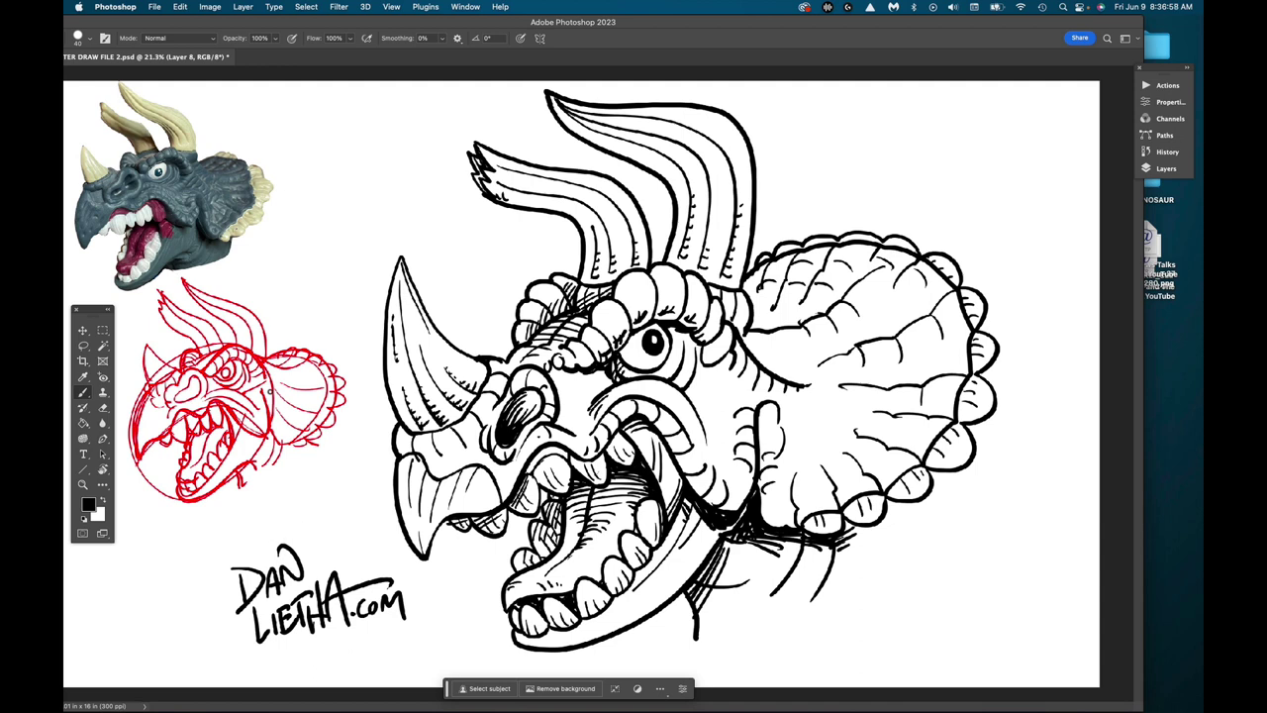
{"action": "left_click_drag", "start_coordinate": [235, 29], "coordinate": [240, 28]}
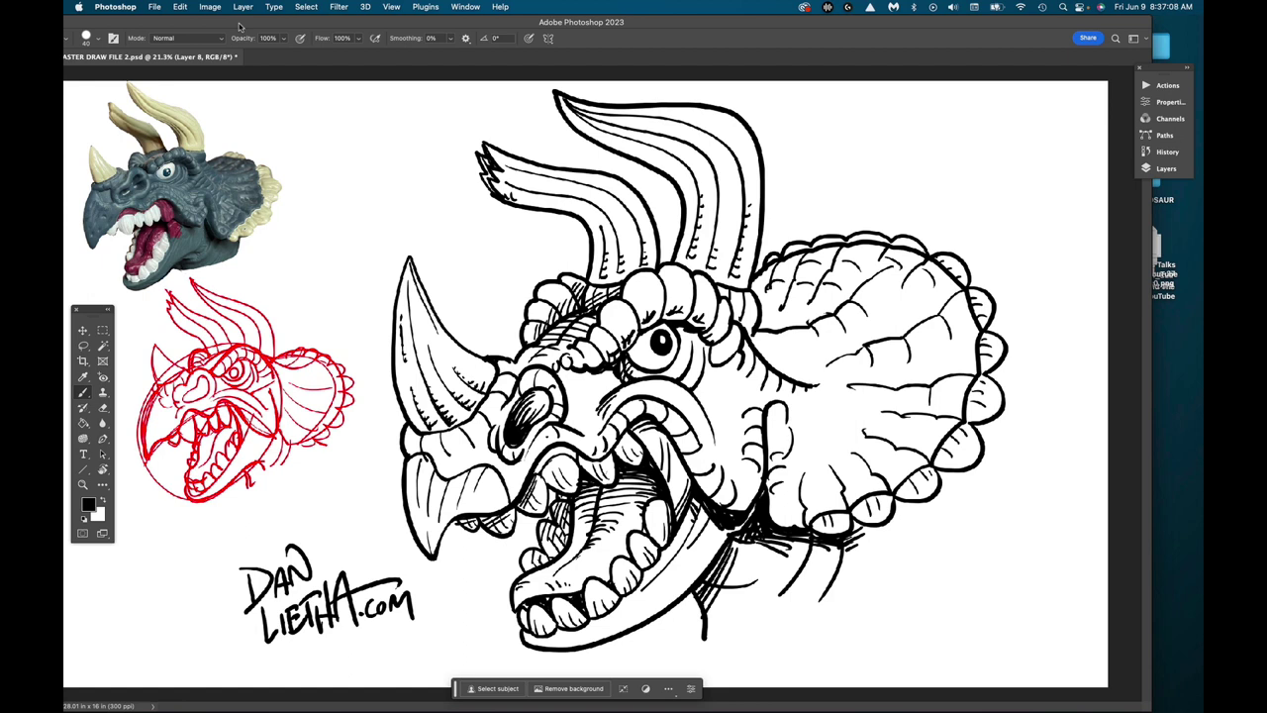
{"action": "left_click_drag", "start_coordinate": [239, 27], "coordinate": [249, 25]}
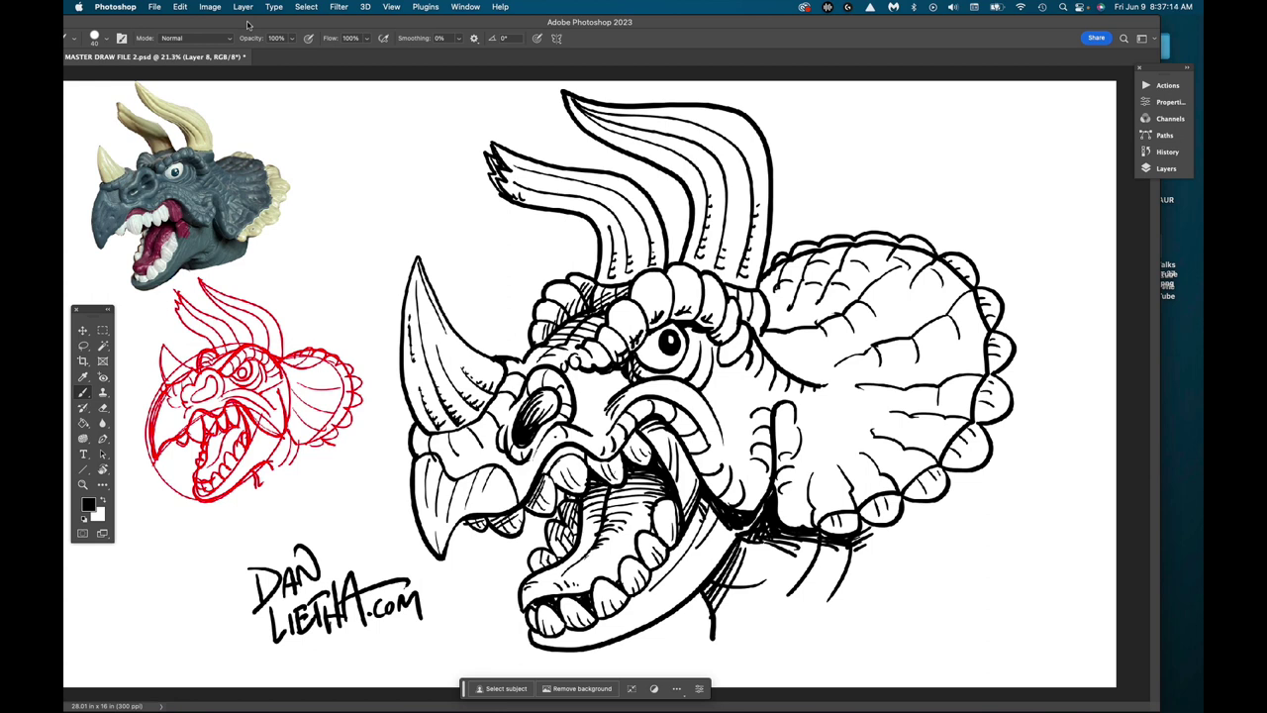